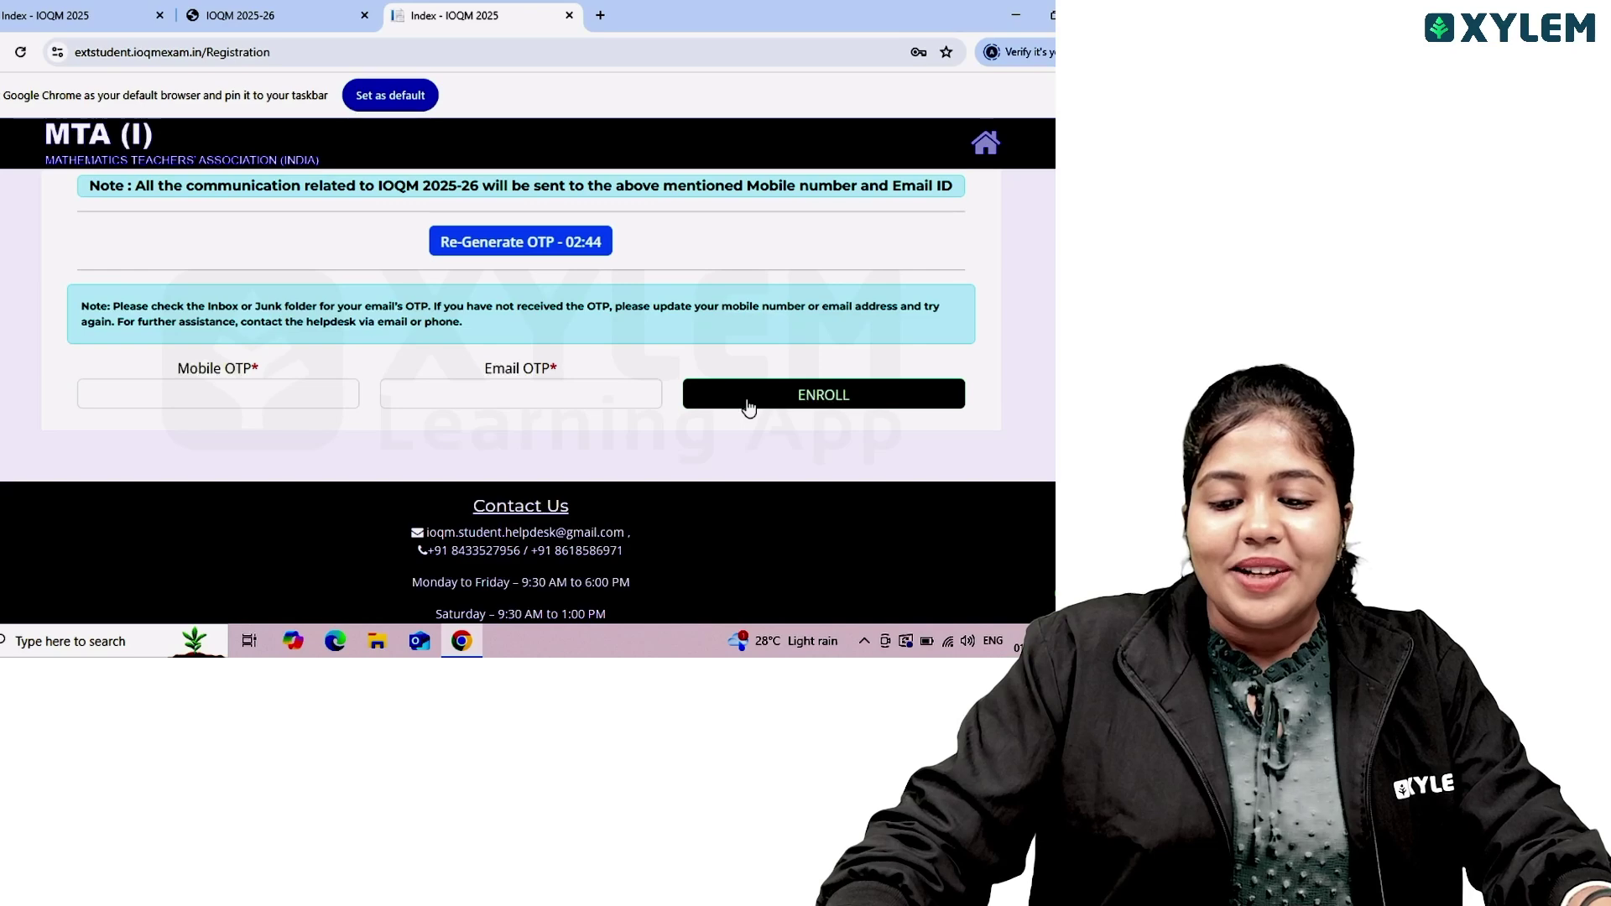
- Enter the email OTP and mobile OTP codes, then submit the enrollment
{"action": "left_click", "coordinate": [250, 397]}
{"action": "left_click", "coordinate": [517, 403]}
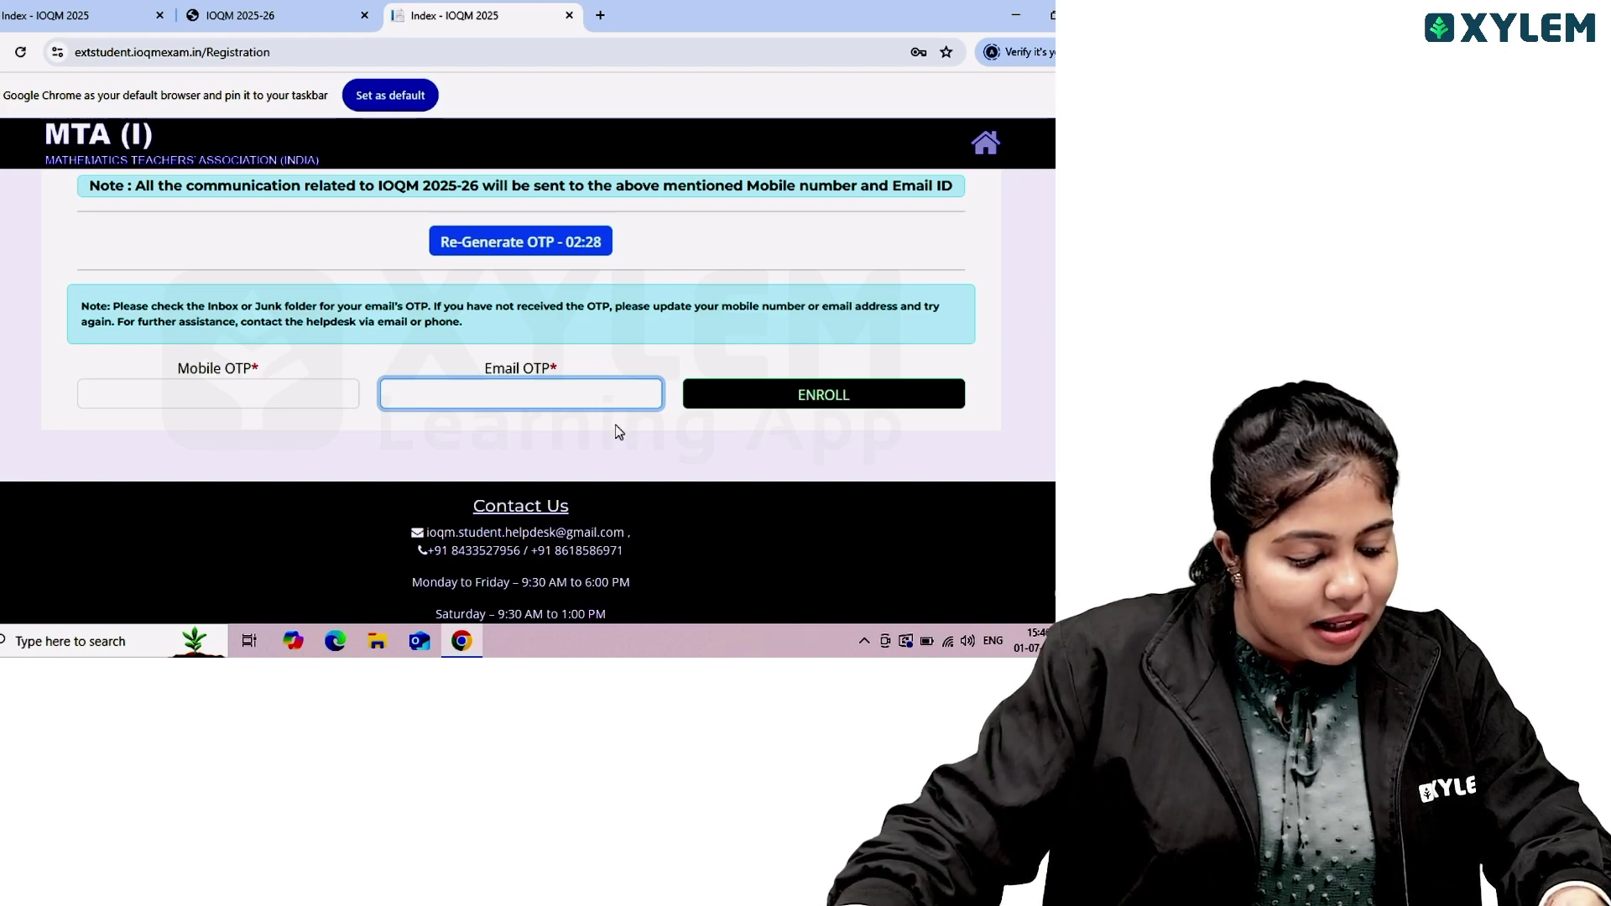
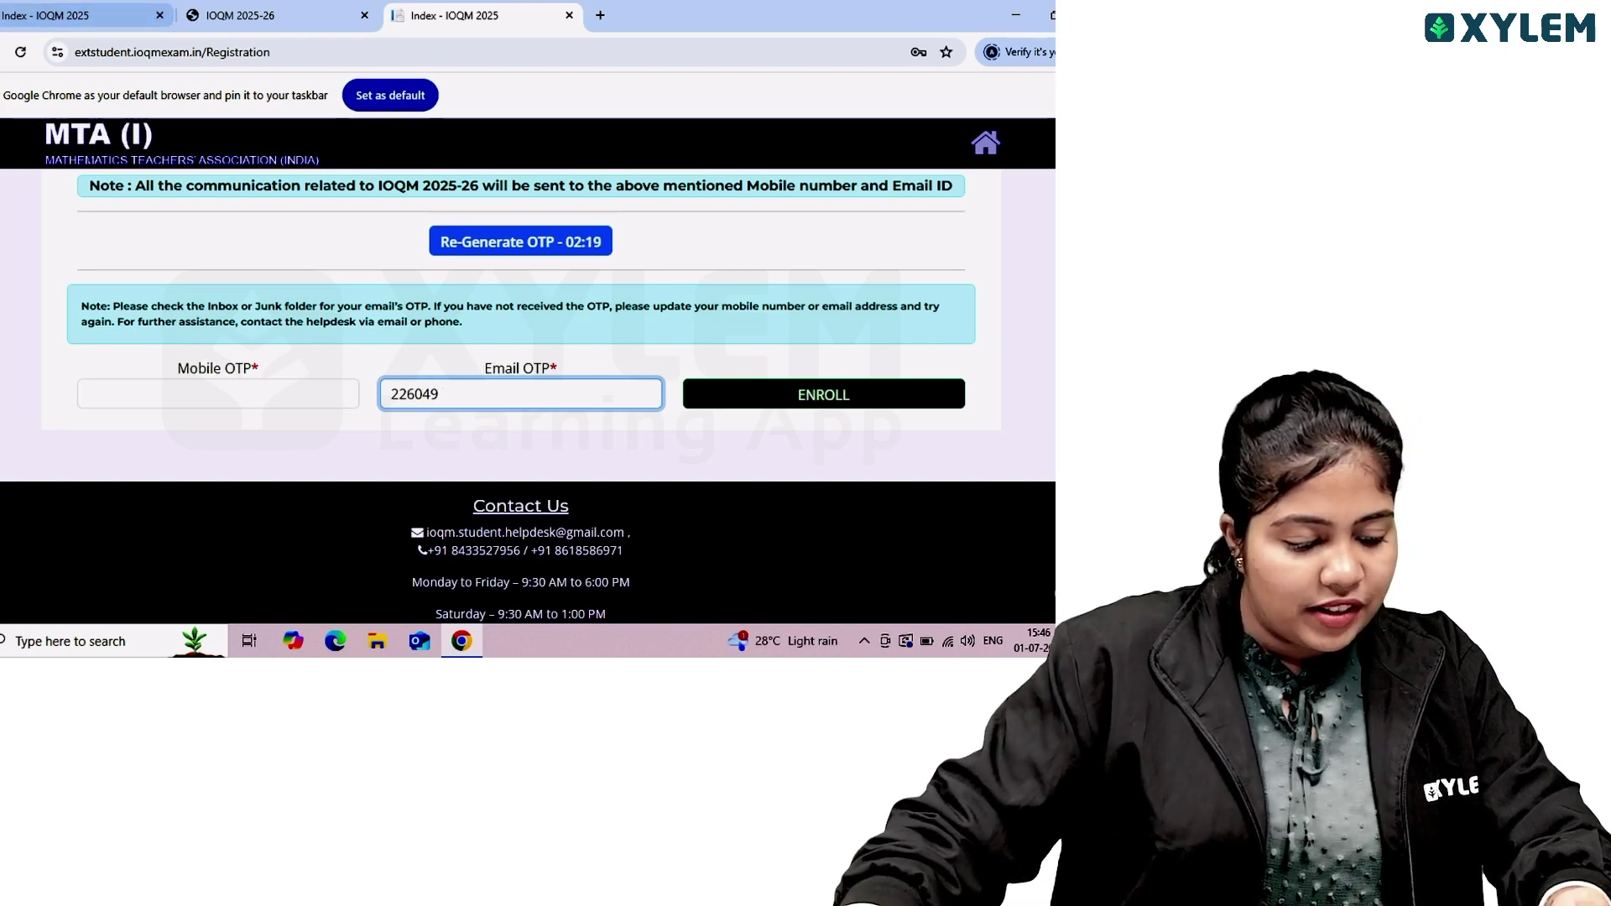
{"action": "left_click", "coordinate": [165, 401]}
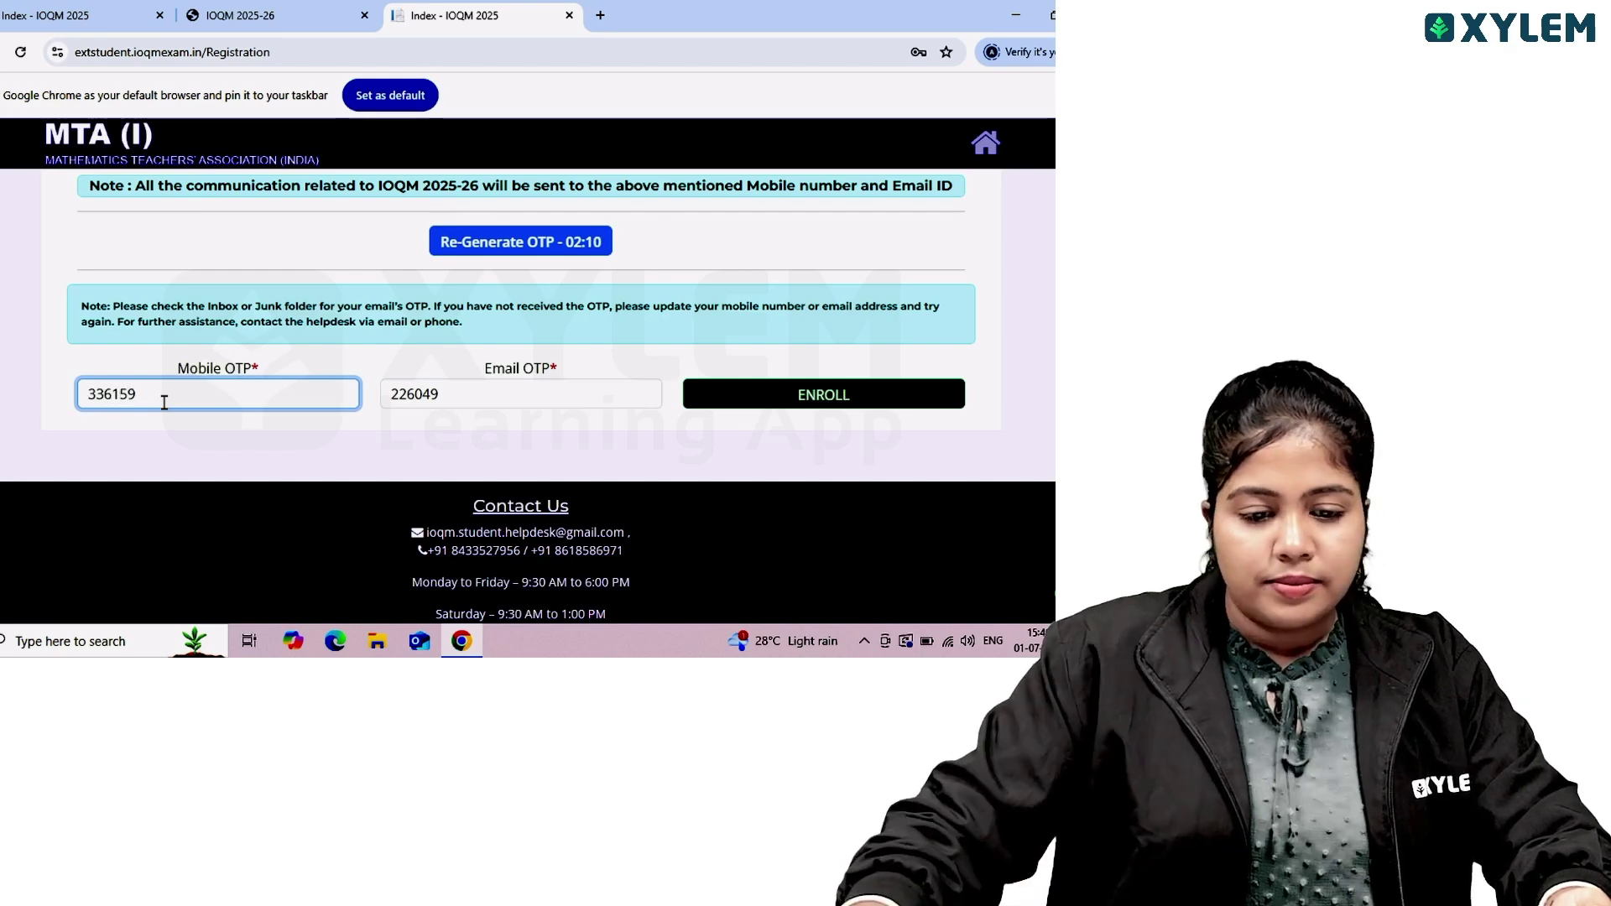
{"action": "left_click", "coordinate": [867, 396]}
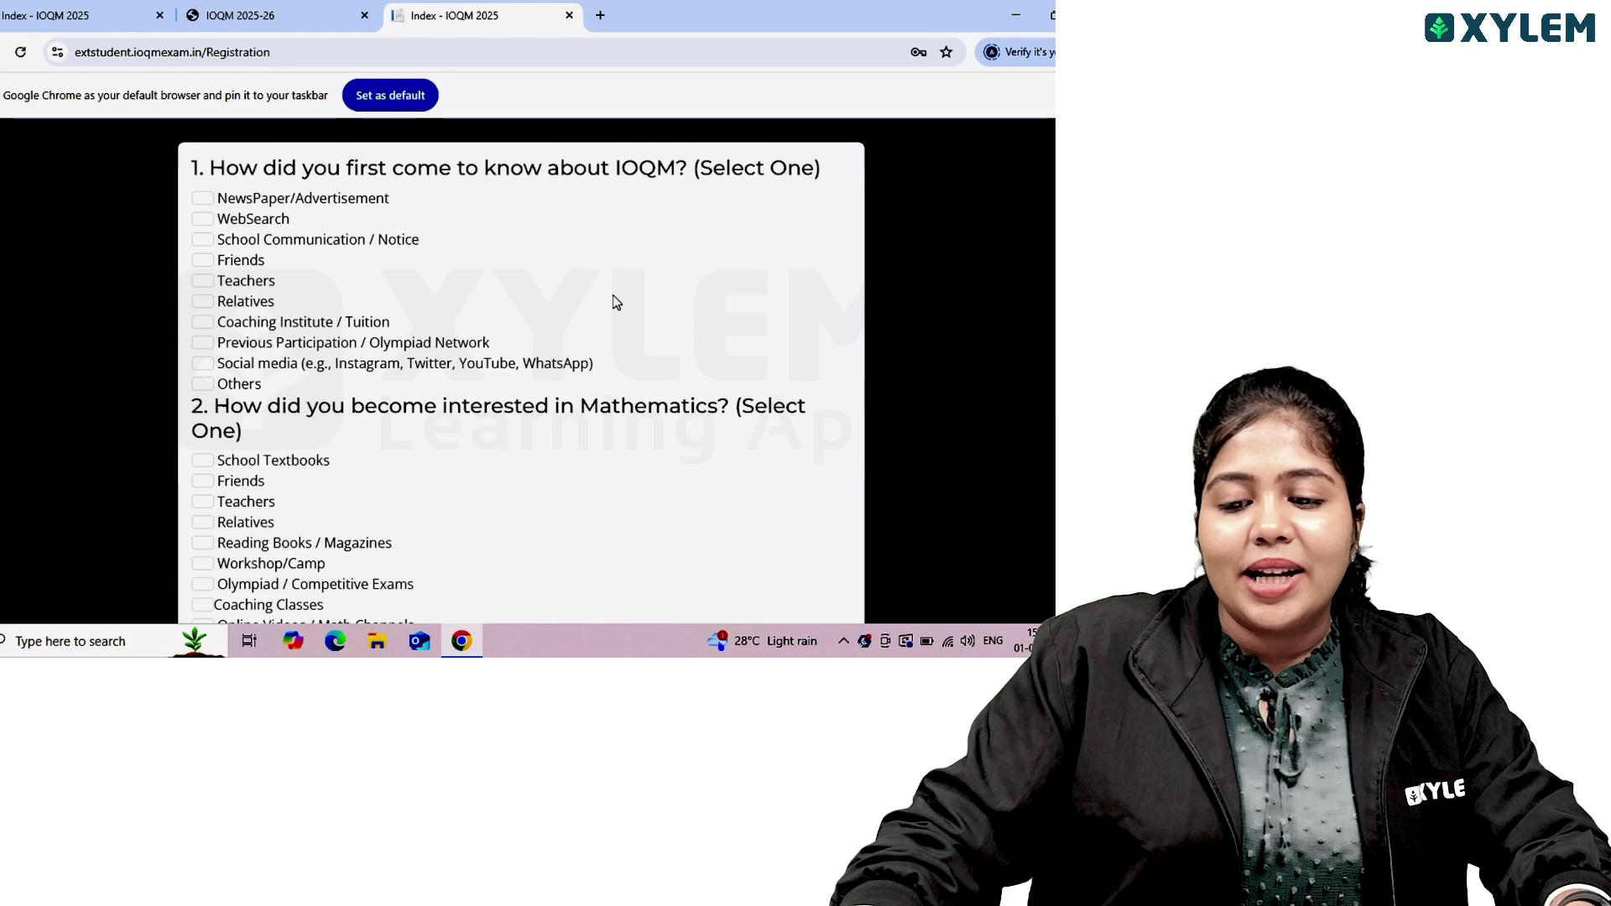
- Answer the survey with Friends for question 1 and School Textbooks for question 2, and submit
{"action": "left_click", "coordinate": [202, 260]}
{"action": "scroll", "coordinate": [668, 294], "scroll_direction": "down", "scroll_amount": 1}
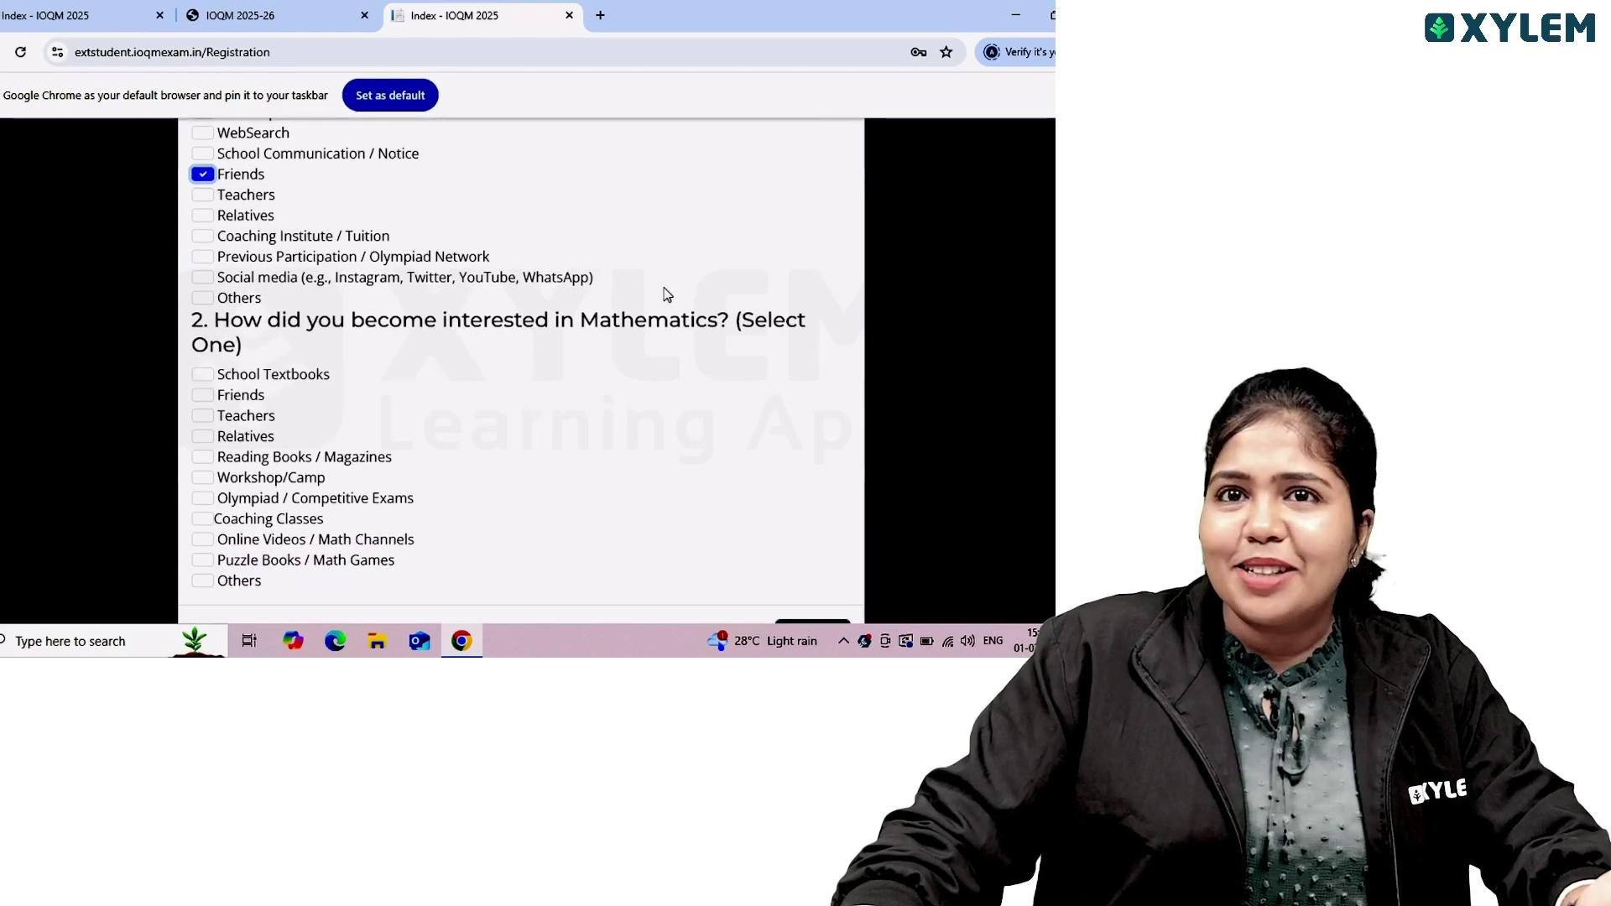
{"action": "left_click", "coordinate": [202, 374]}
{"action": "scroll", "coordinate": [391, 417], "scroll_direction": "down", "scroll_amount": 1}
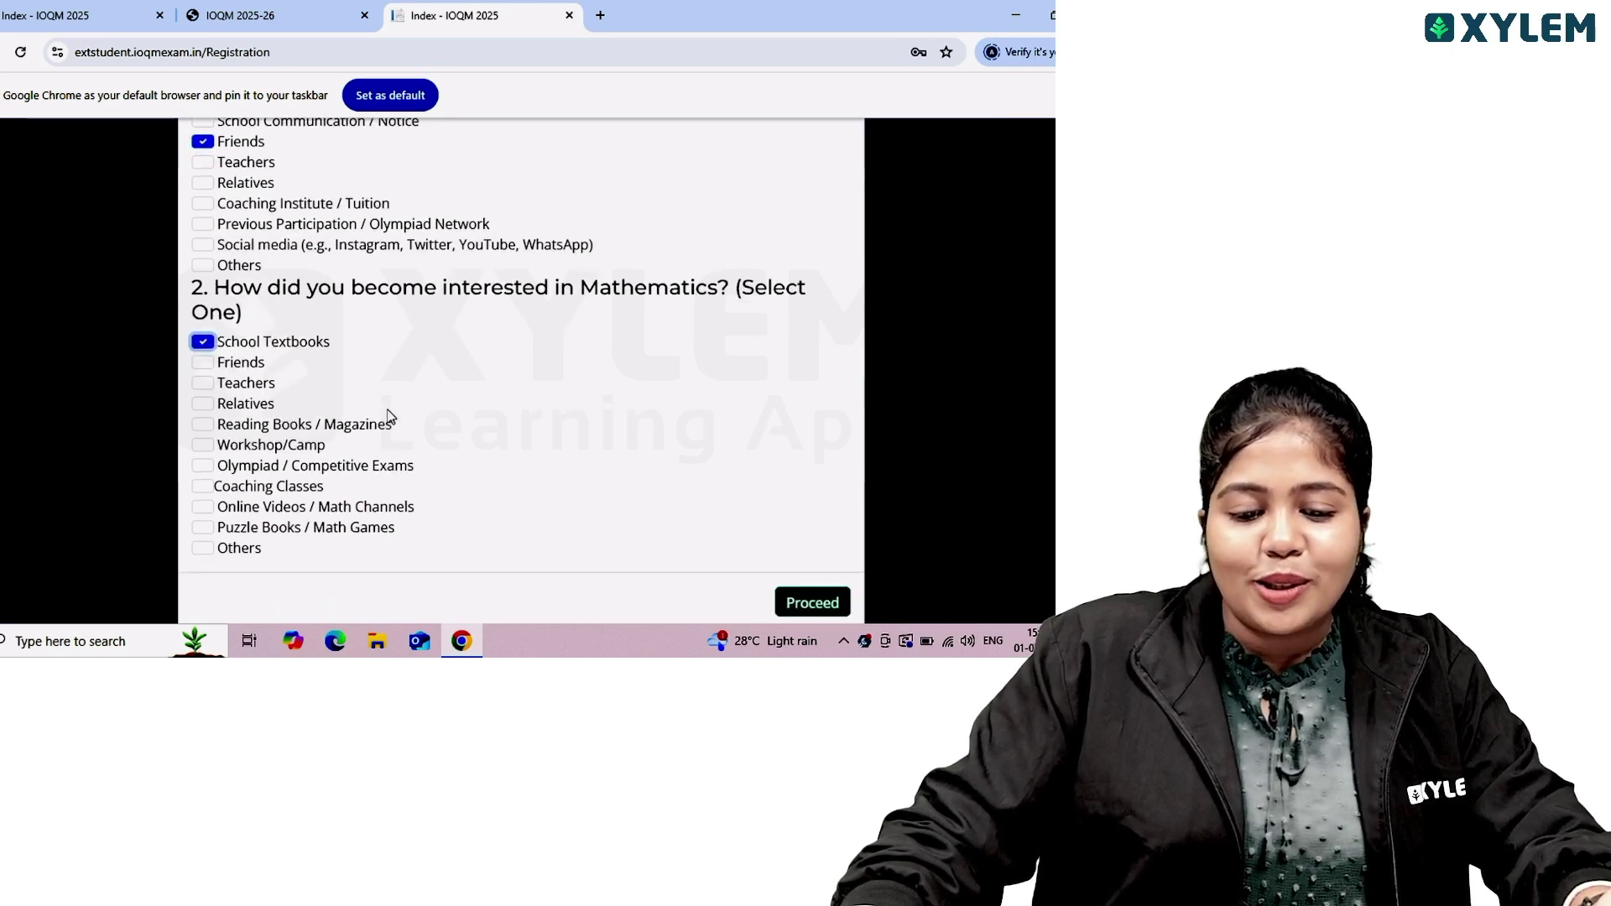
{"action": "left_click", "coordinate": [809, 574]}
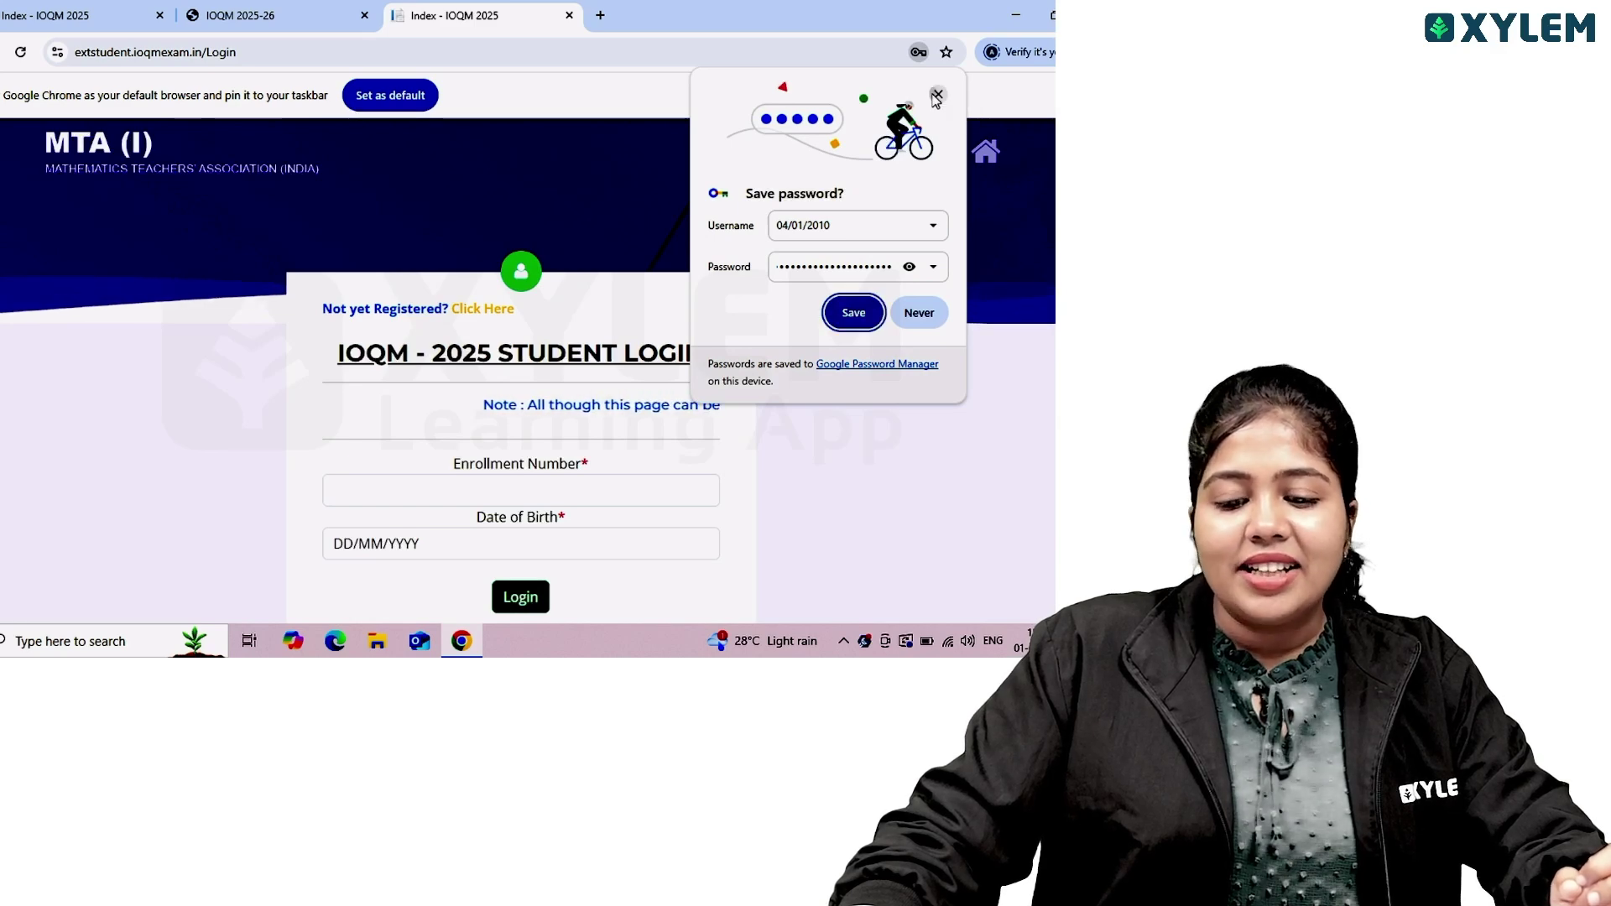
- Dismiss Chrome's save-password prompt and enter the student's enrollment number in the login form
{"action": "left_click", "coordinate": [937, 96]}
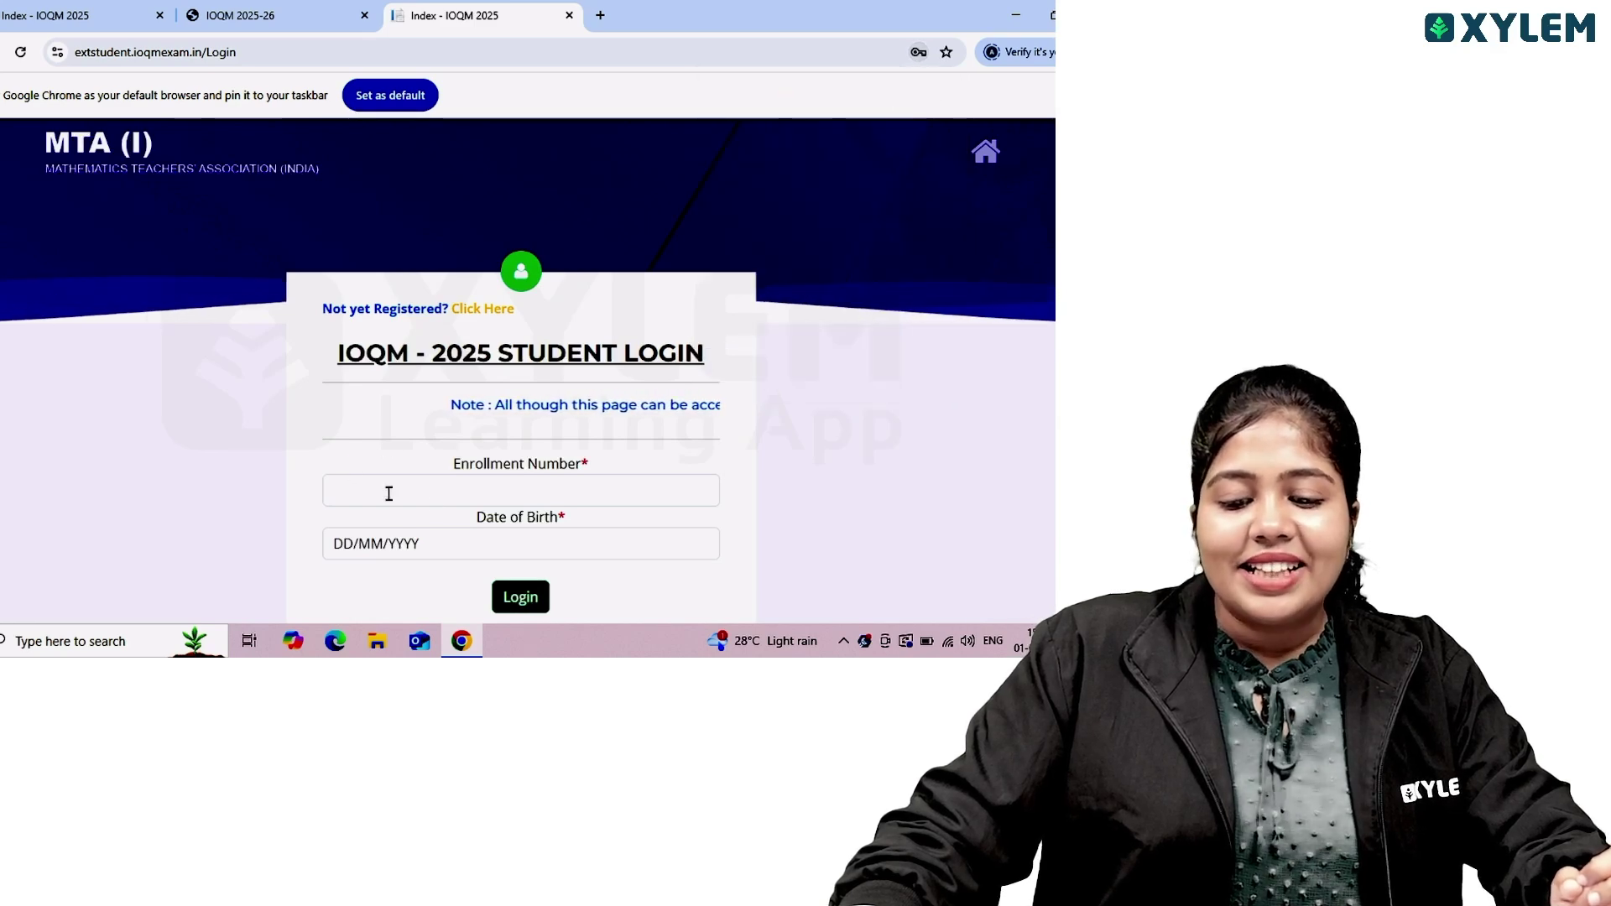
{"action": "left_click", "coordinate": [450, 492]}
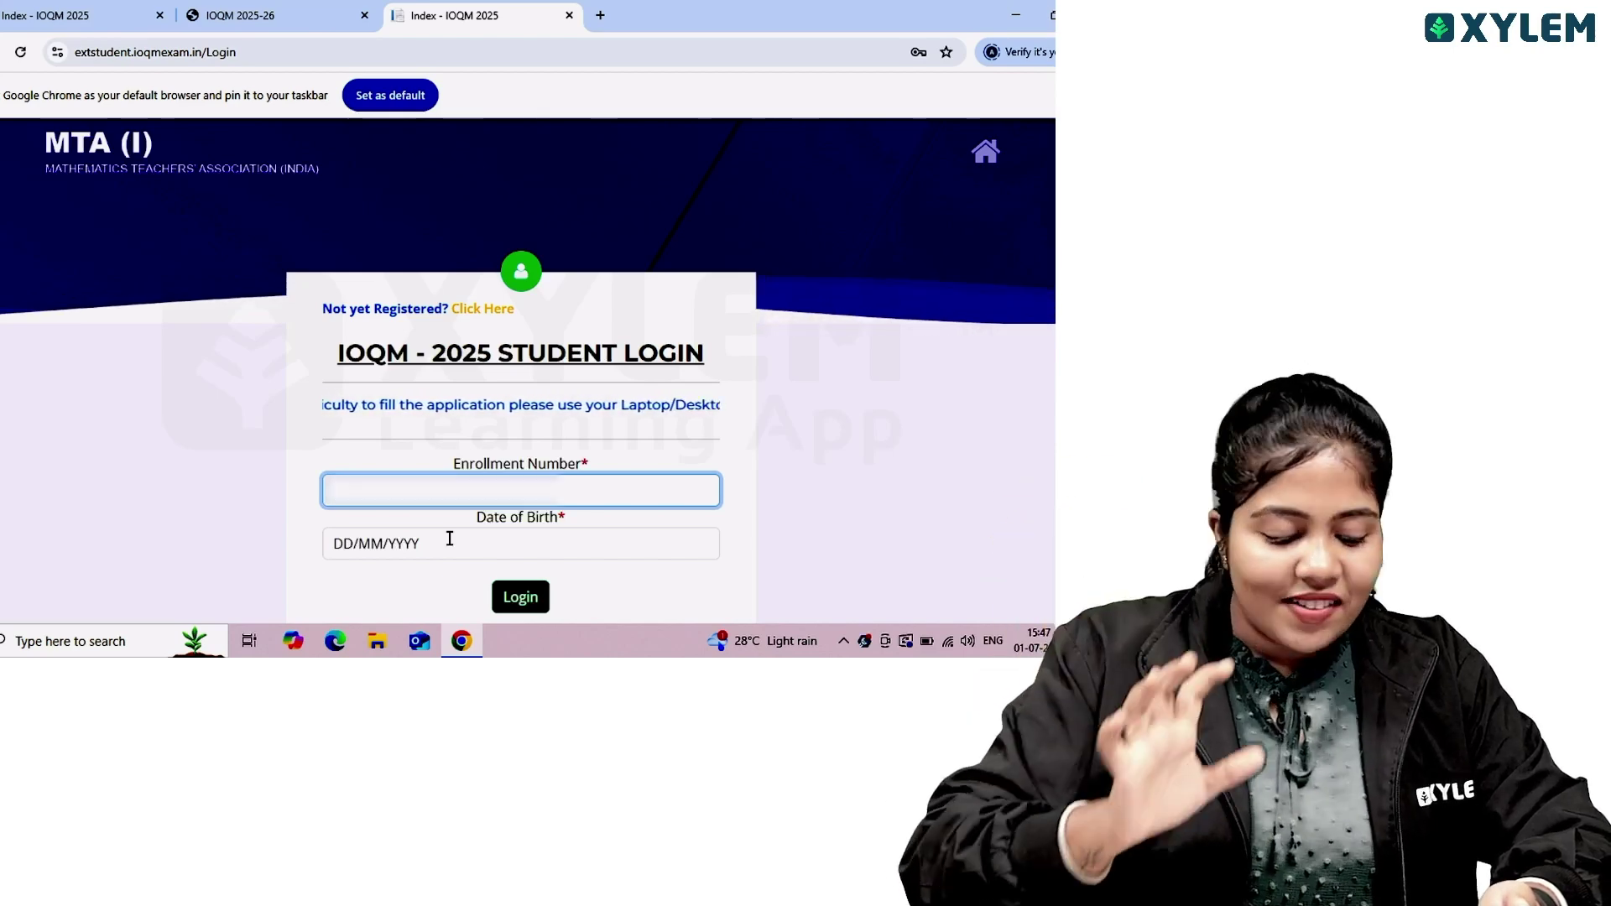
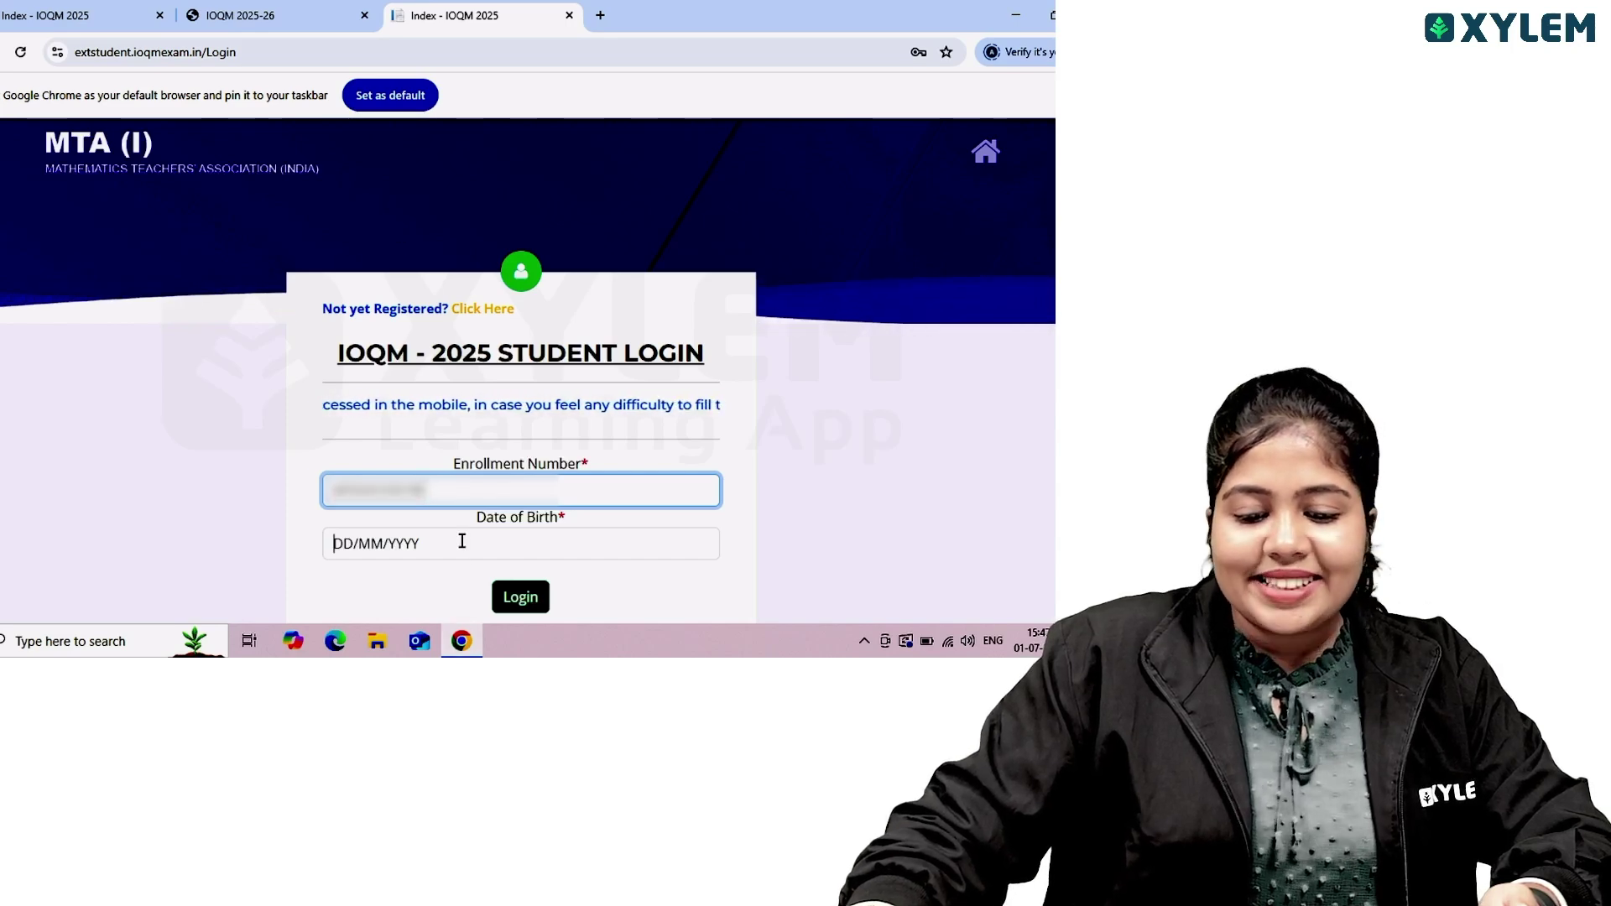
- Pick January, day 4 and year 2010 in the date of birth calendar
{"action": "left_click", "coordinate": [462, 541]}
{"action": "left_click", "coordinate": [430, 335]}
{"action": "left_click", "coordinate": [415, 359]}
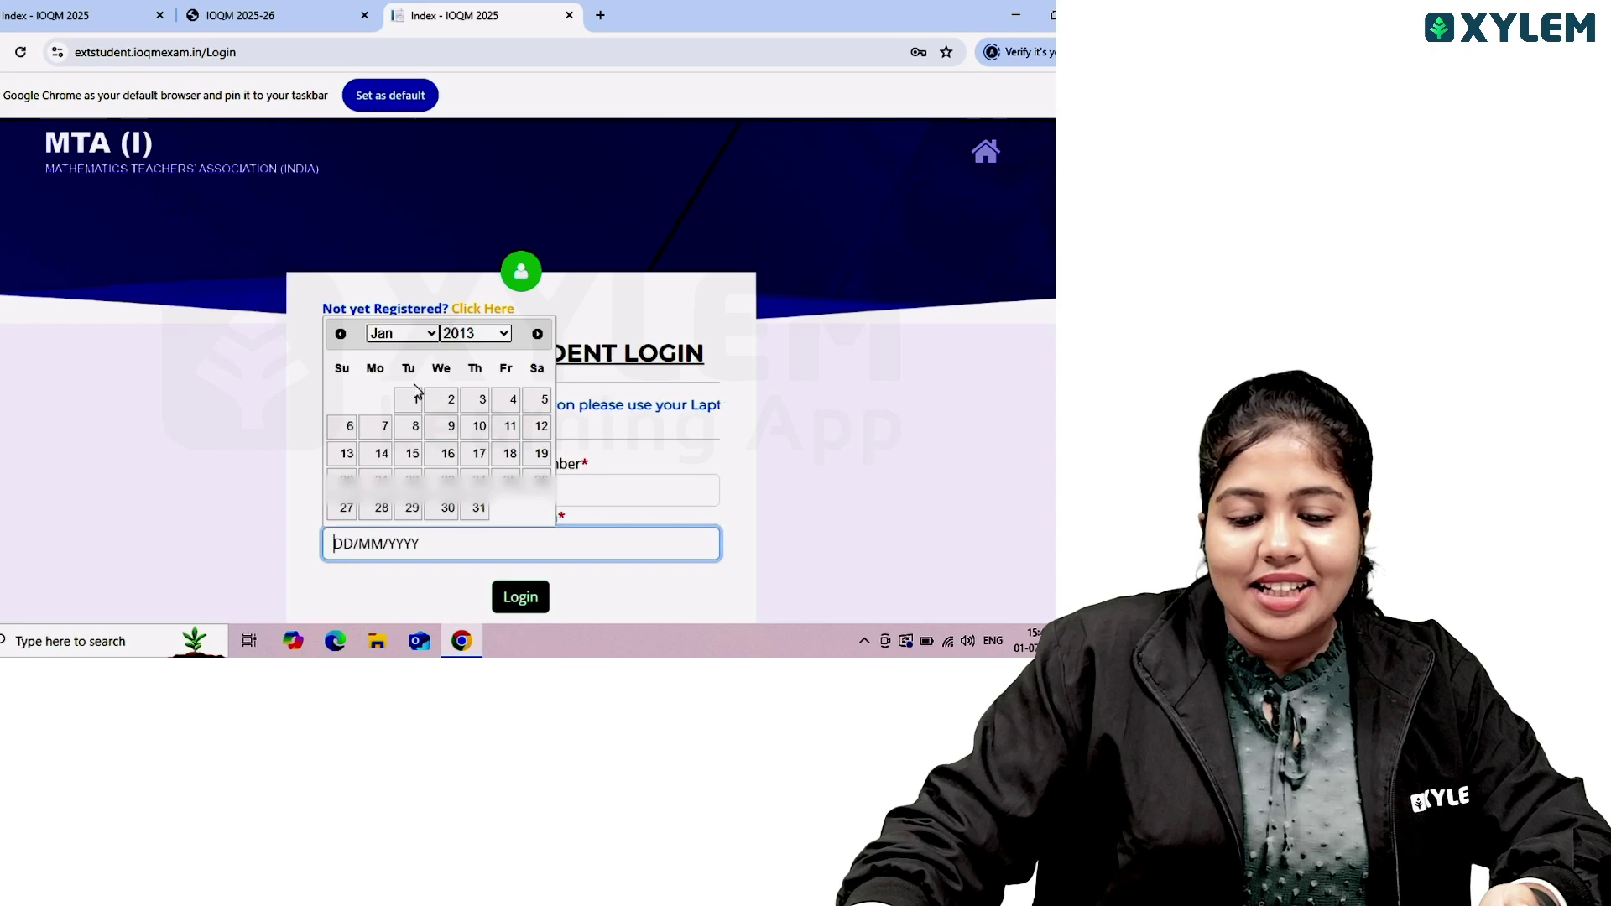
{"action": "left_click", "coordinate": [512, 402]}
{"action": "left_click", "coordinate": [501, 553]}
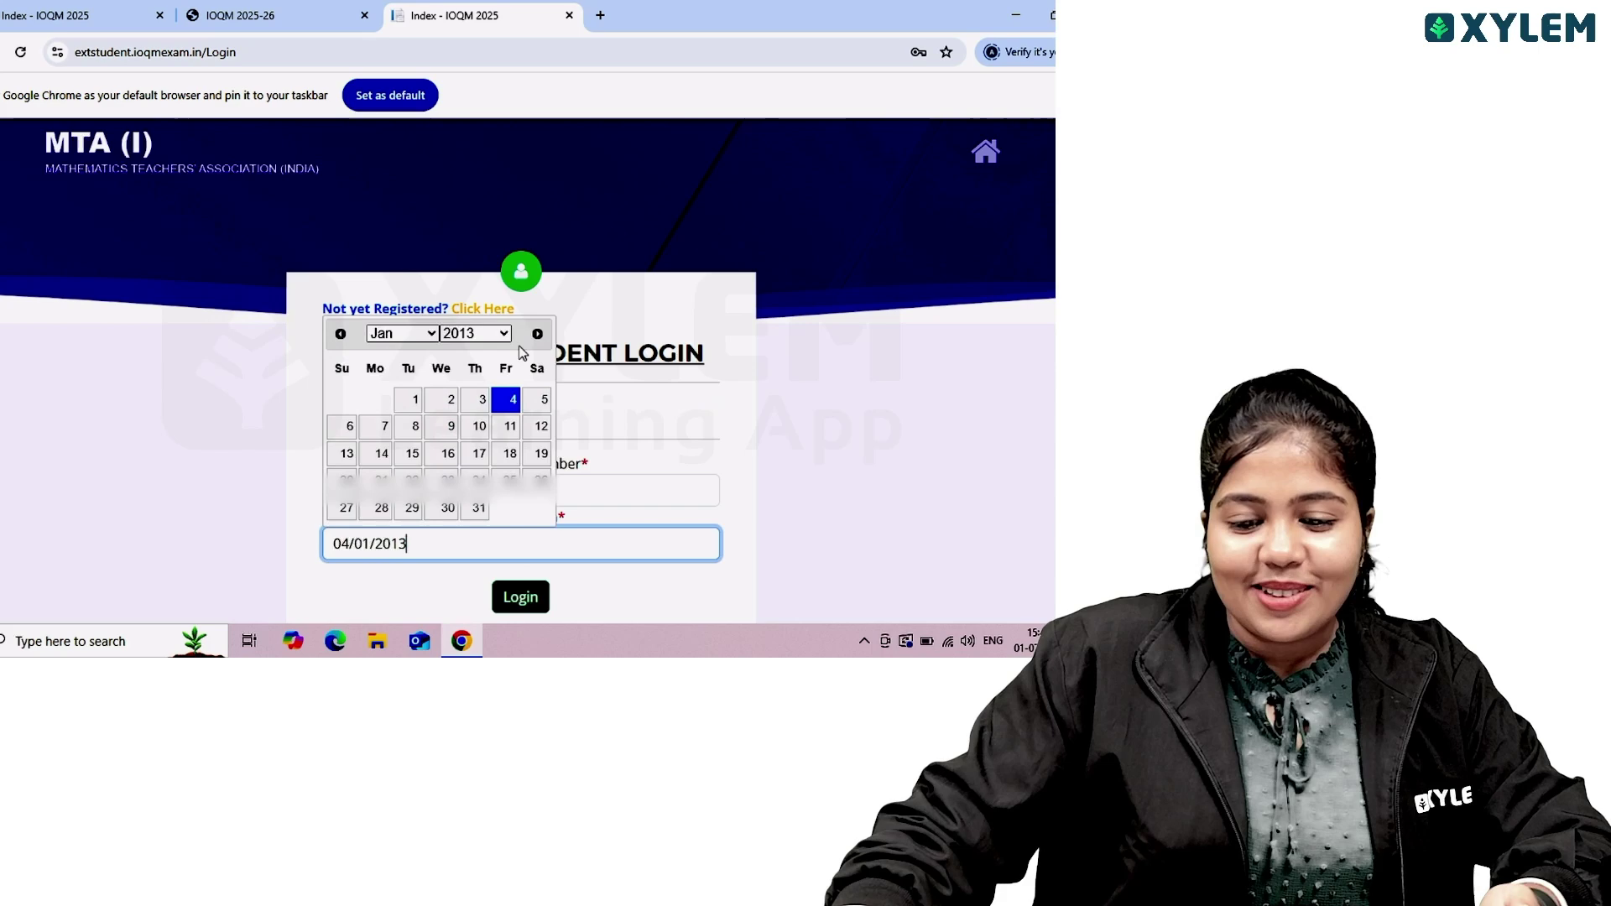
{"action": "left_click", "coordinate": [471, 333]}
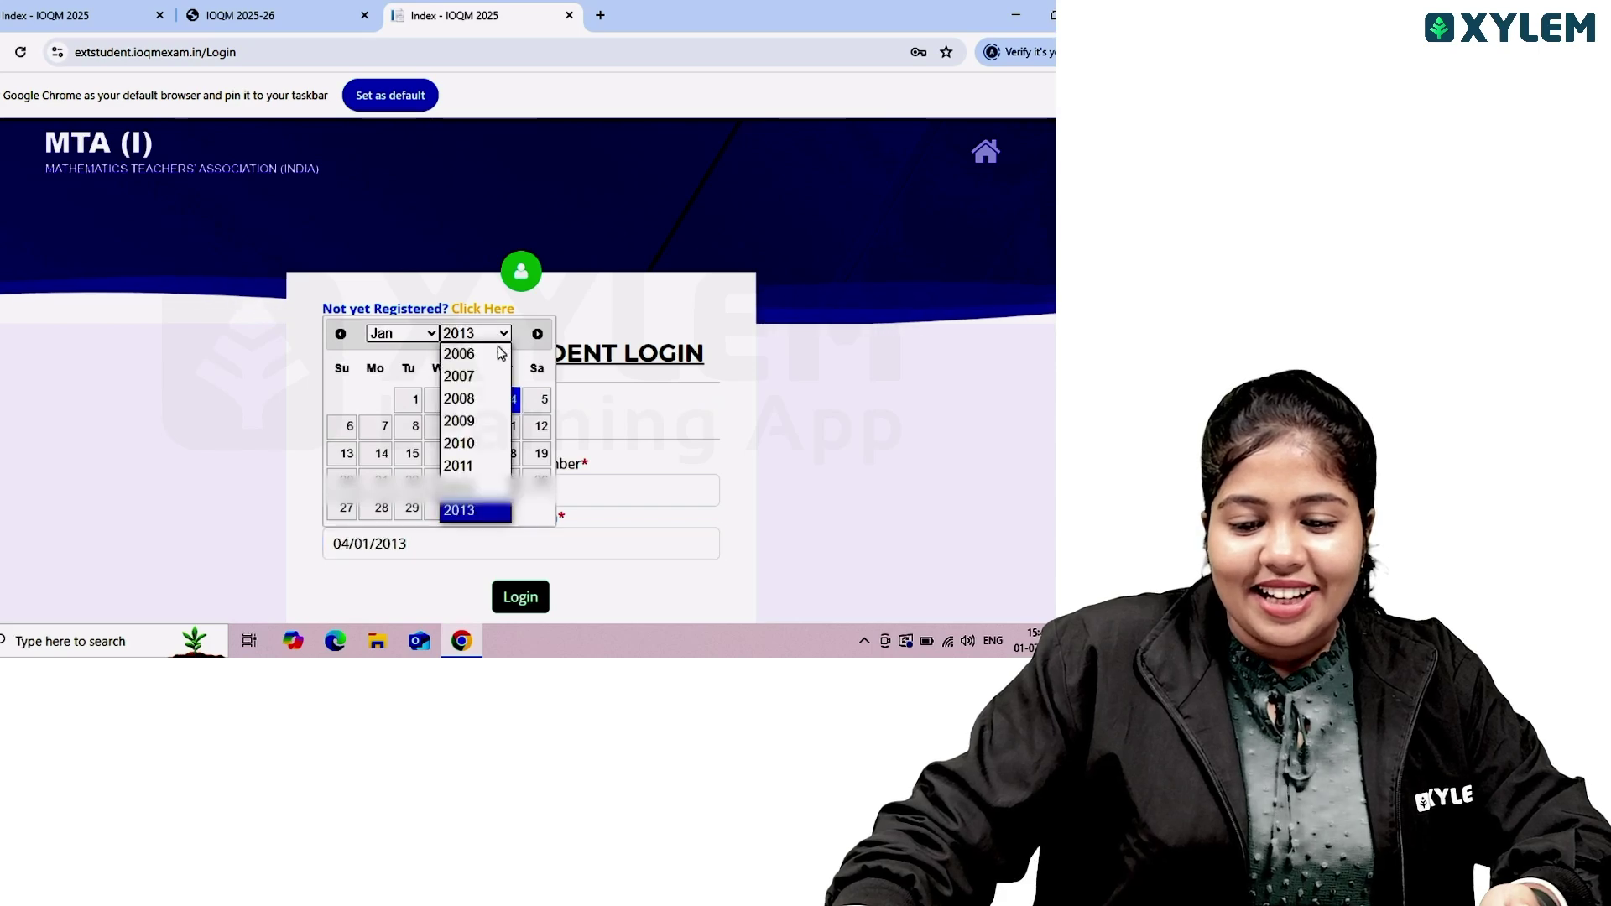
{"action": "left_click", "coordinate": [458, 445]}
{"action": "left_click", "coordinate": [613, 590]}
{"action": "left_click", "coordinate": [406, 541]}
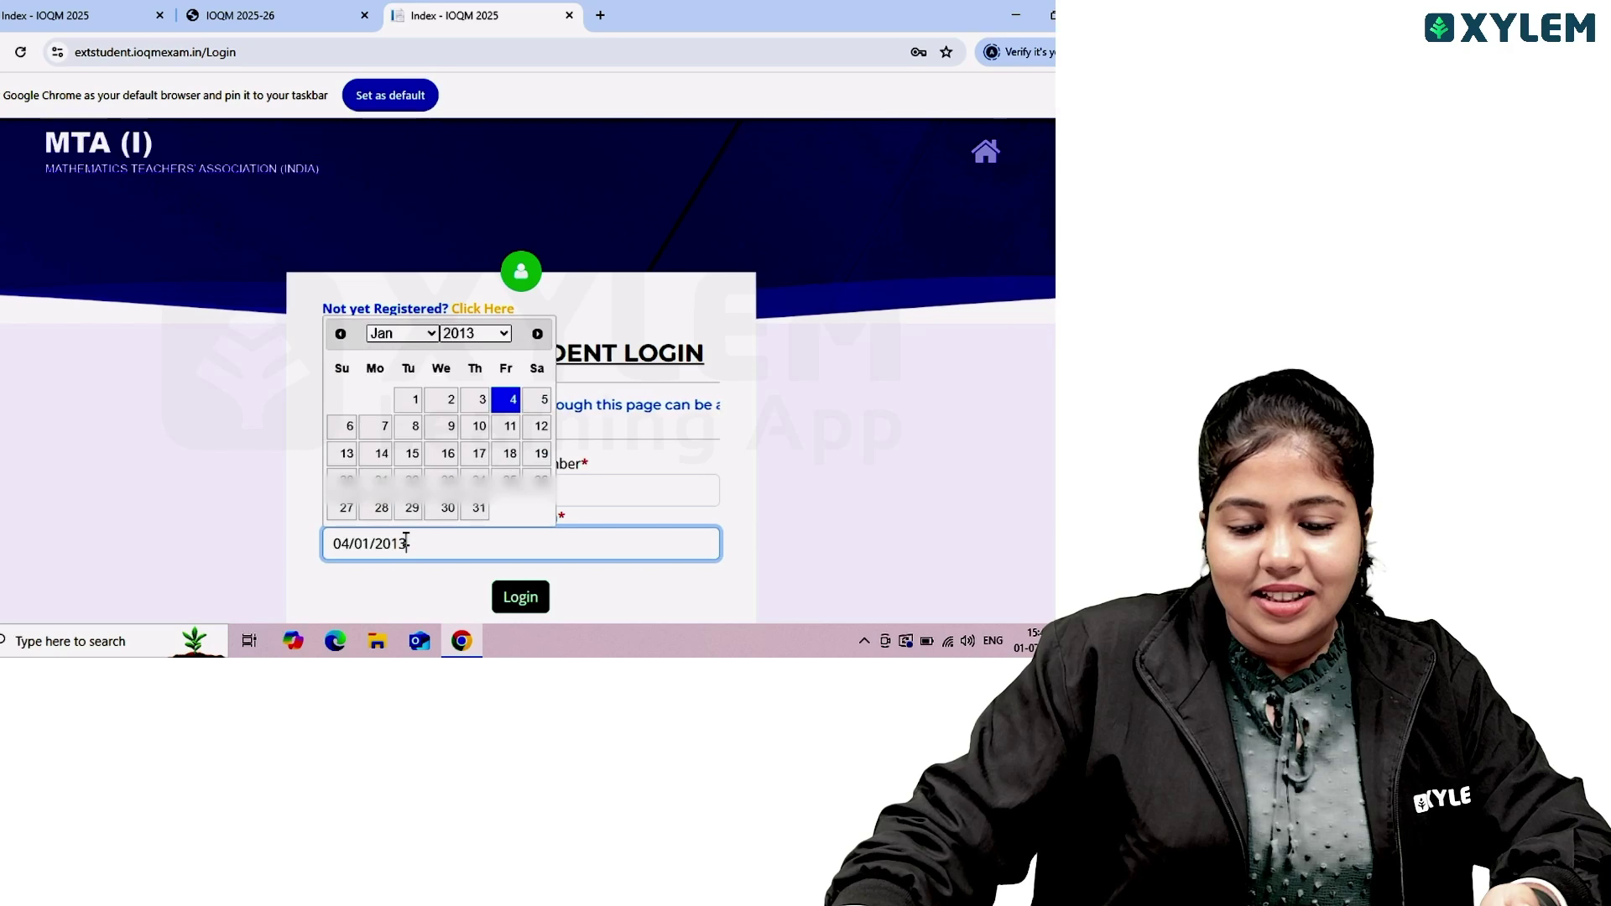
{"action": "left_click", "coordinate": [501, 336]}
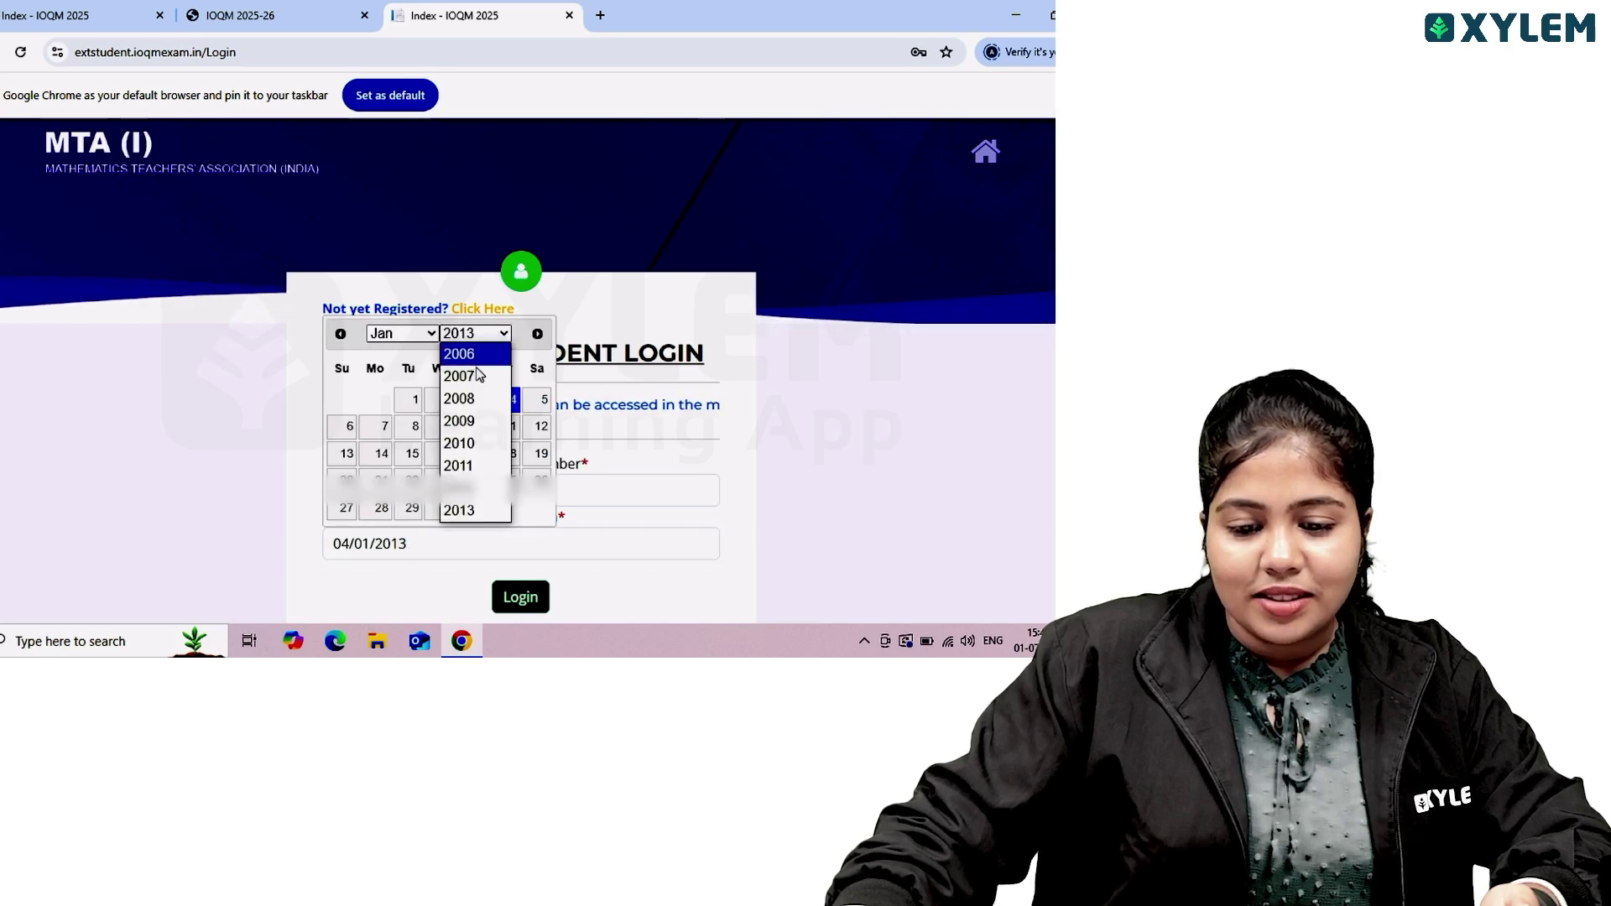
{"action": "left_click", "coordinate": [465, 444]}
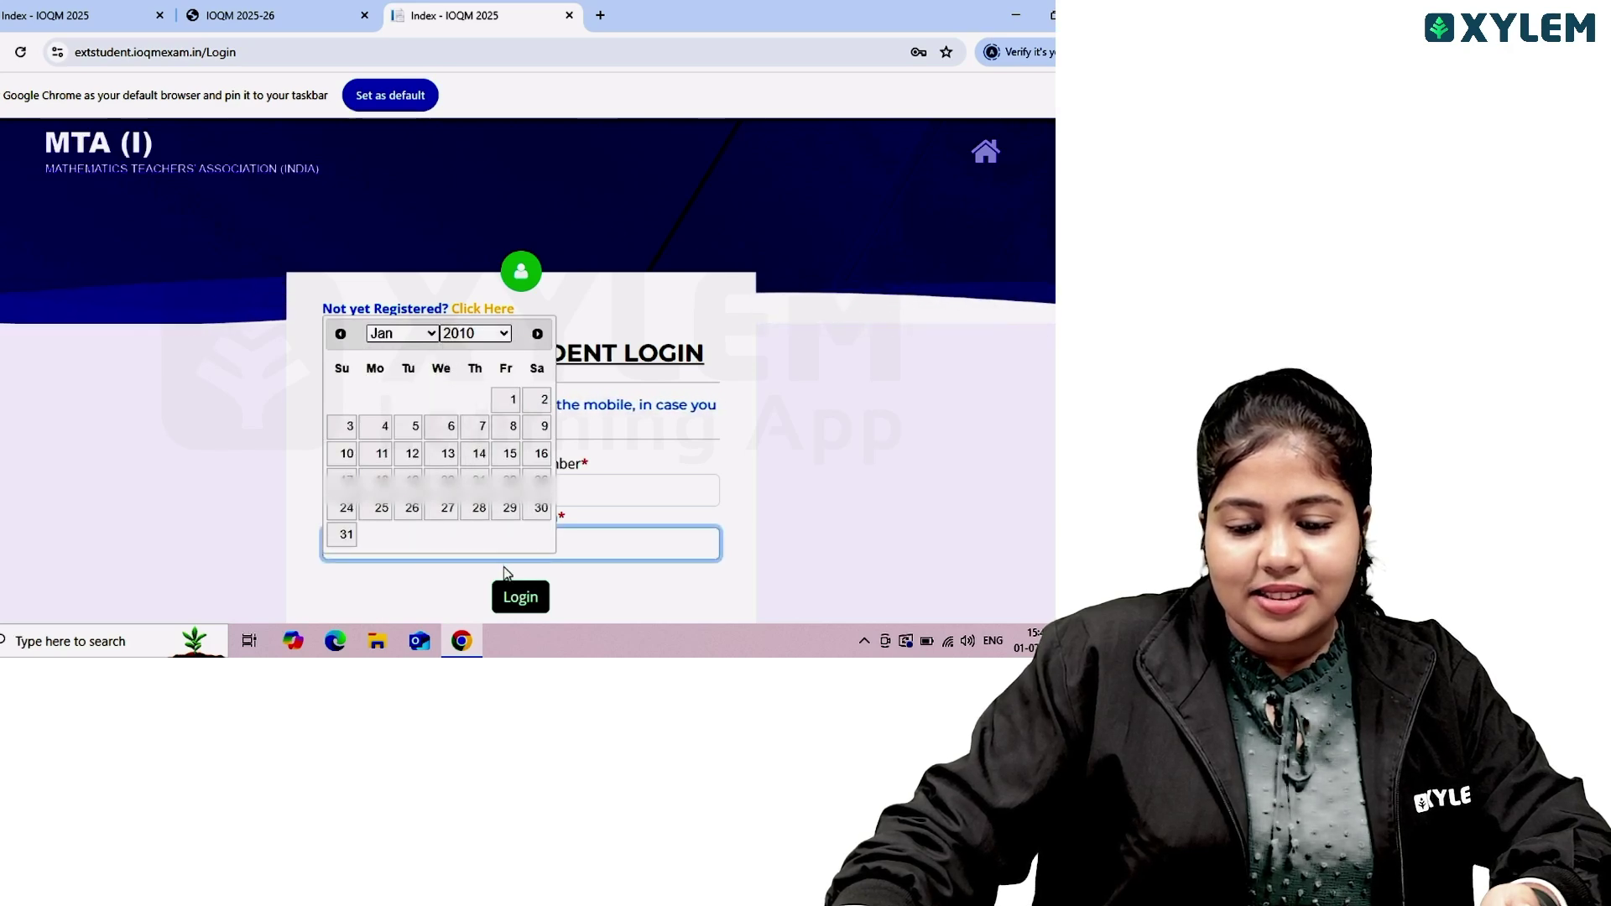
{"action": "left_click", "coordinate": [622, 615]}
{"action": "left_click", "coordinate": [478, 547]}
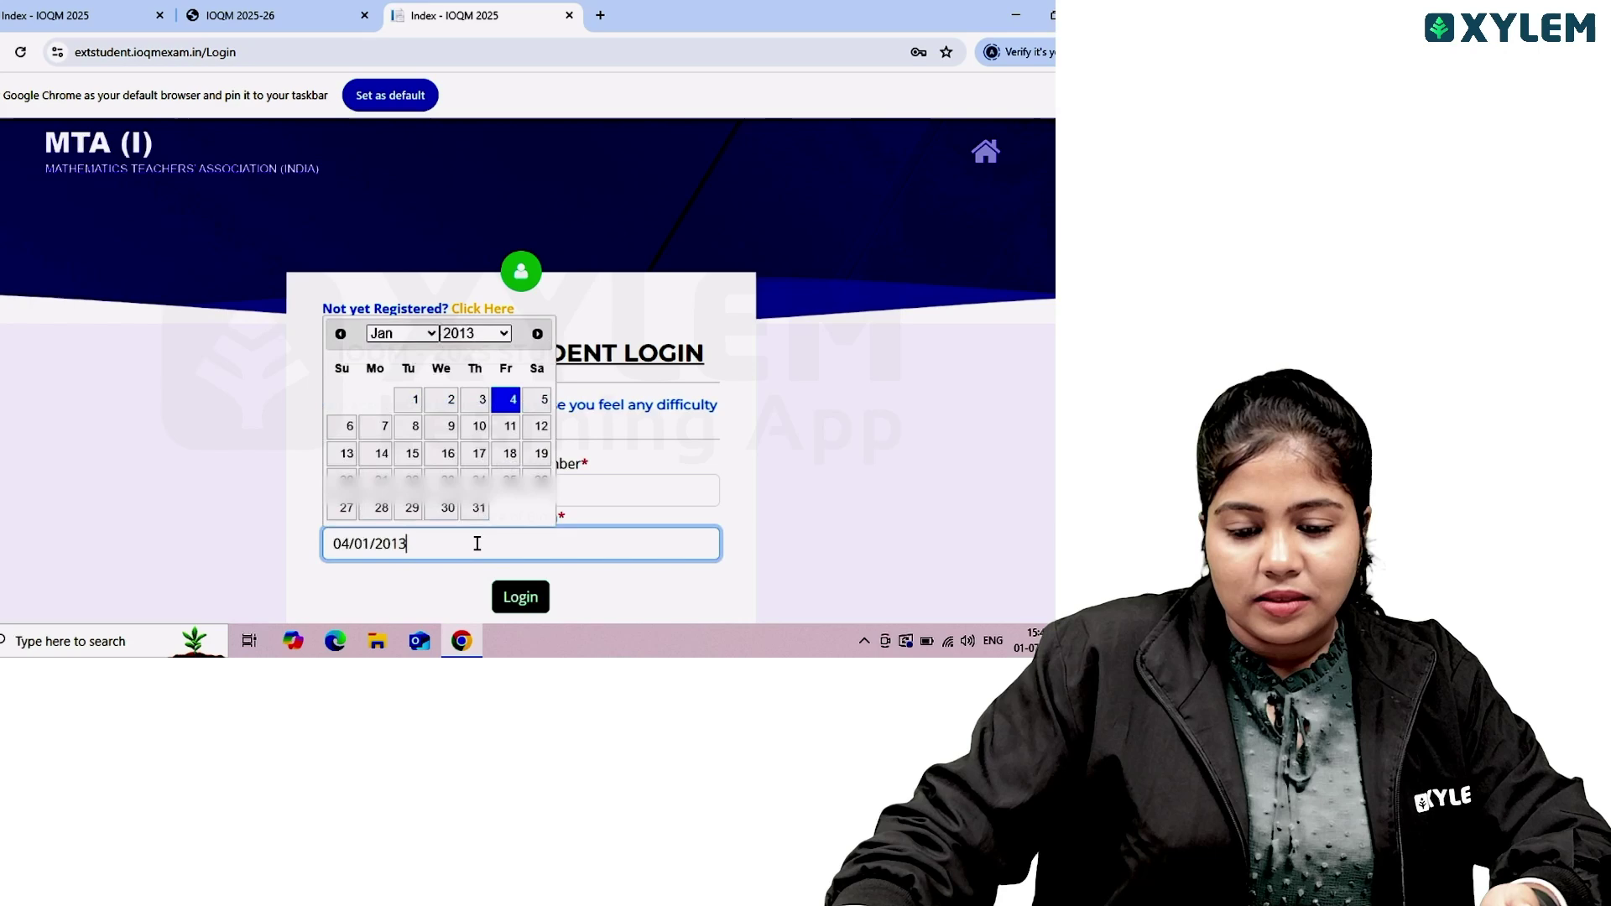
{"action": "key", "text": "BackSpace"}
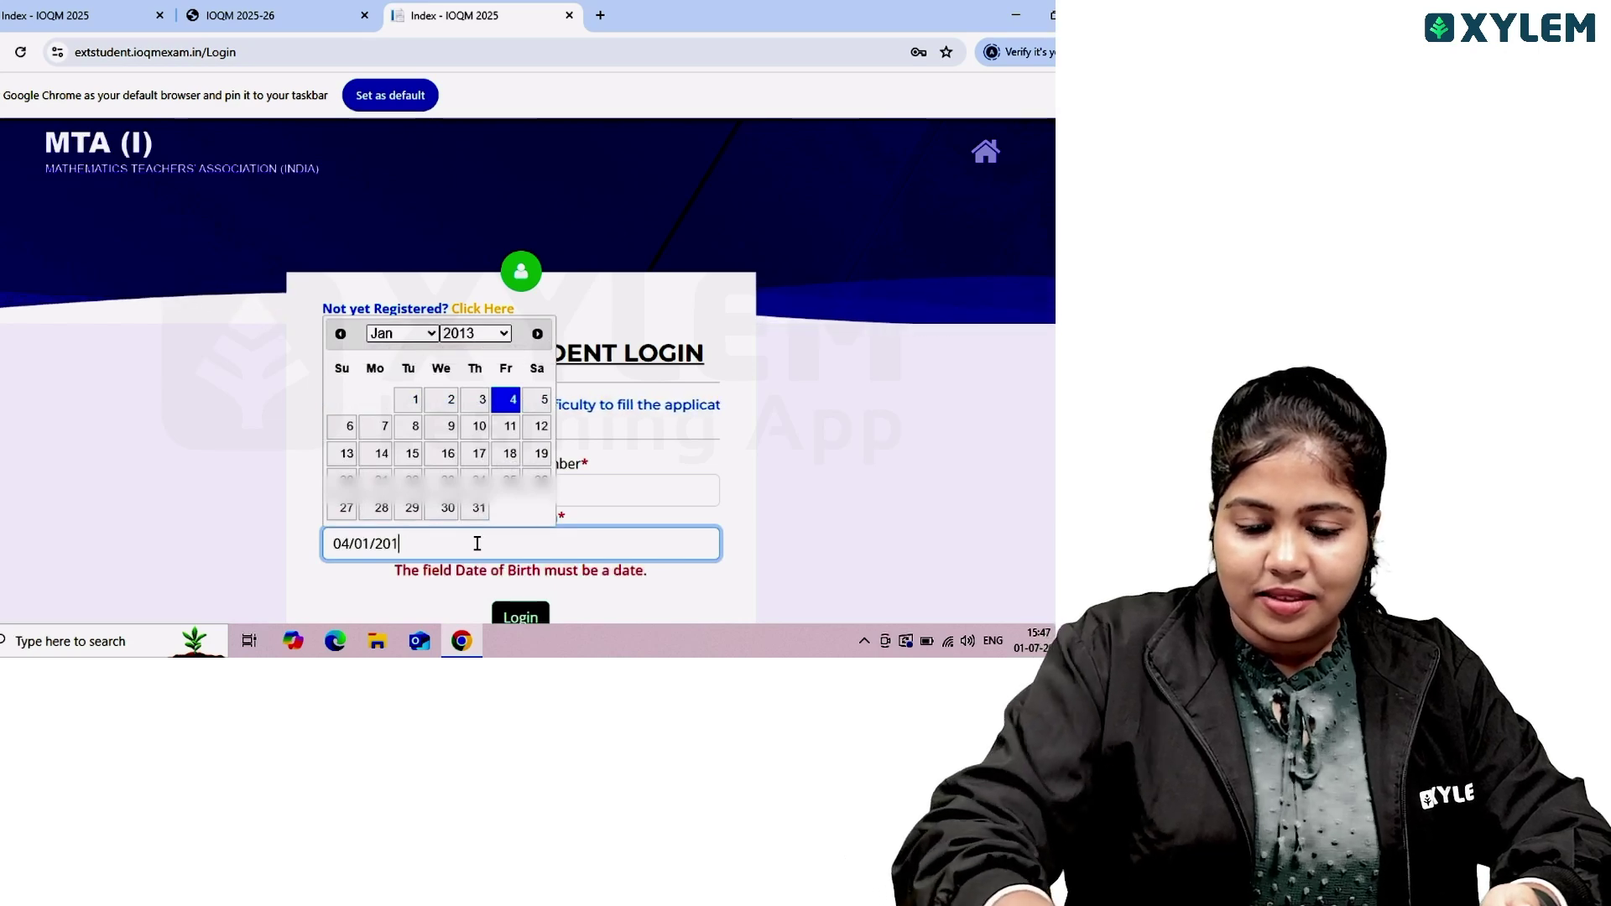
{"action": "type", "text": "0"}
{"action": "left_click", "coordinate": [674, 589]}
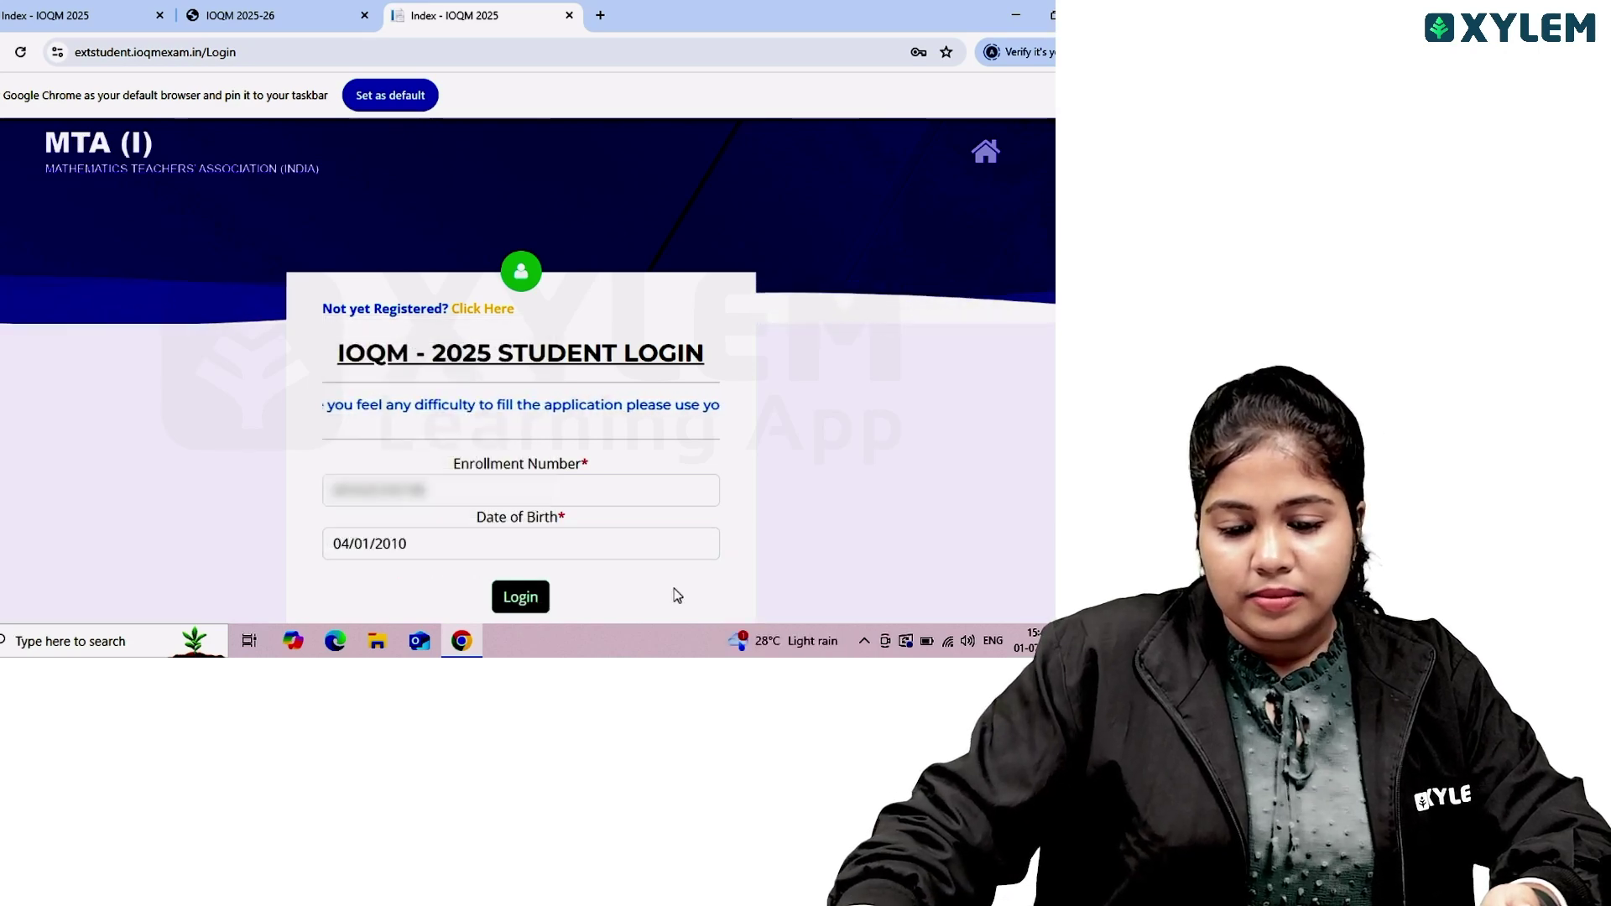
{"action": "left_click", "coordinate": [520, 598]}
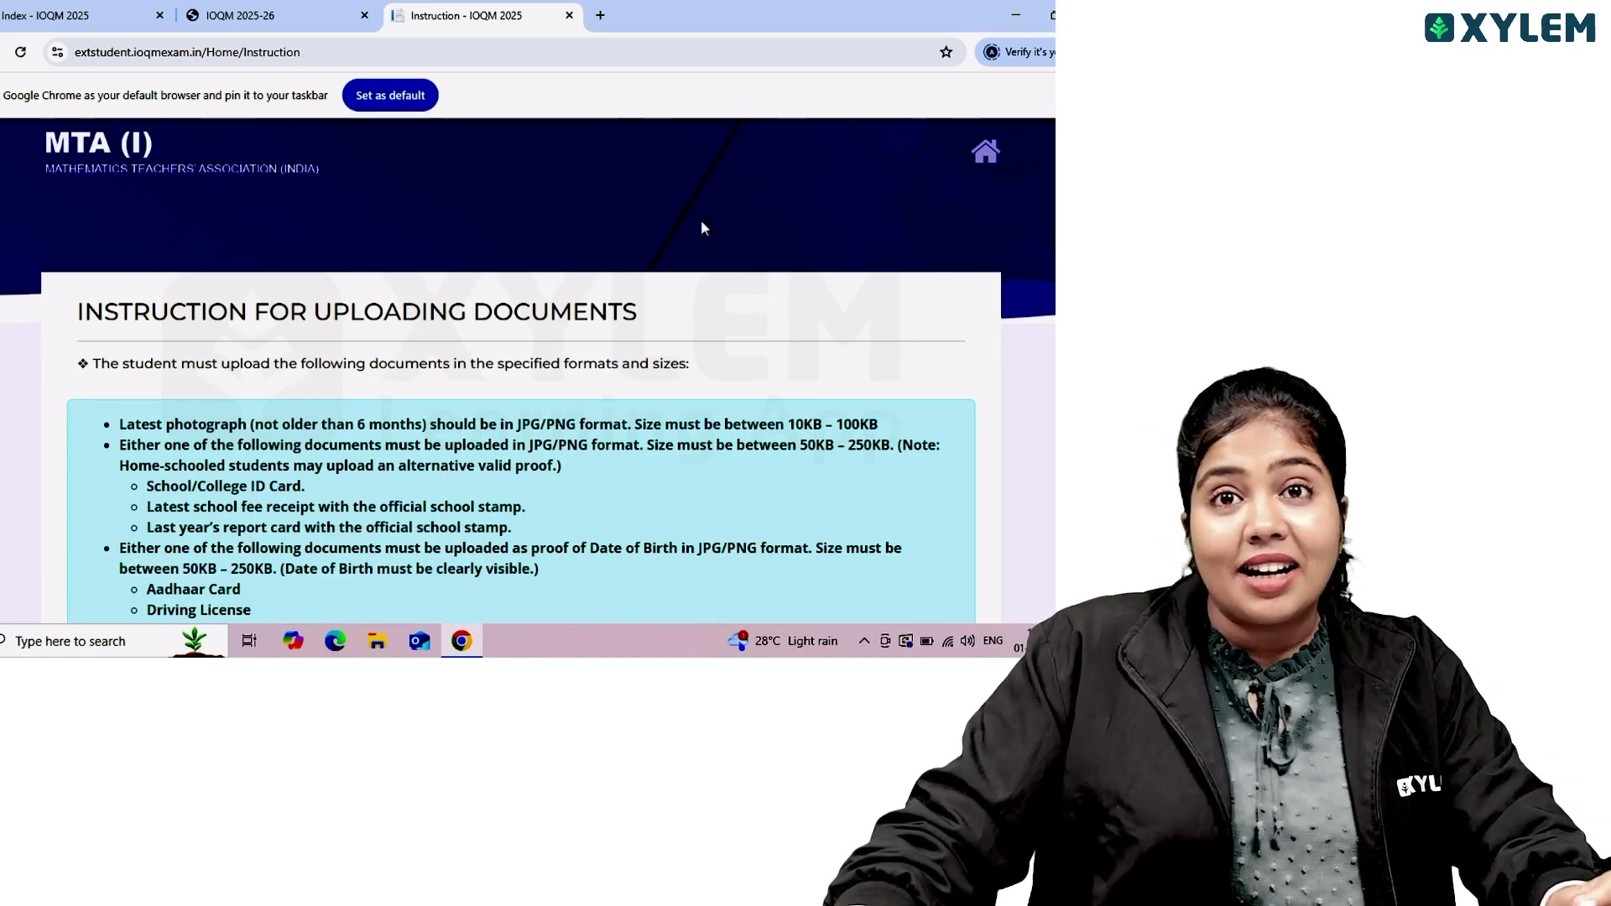
{"action": "scroll", "coordinate": [702, 221], "scroll_direction": "down", "scroll_amount": 1}
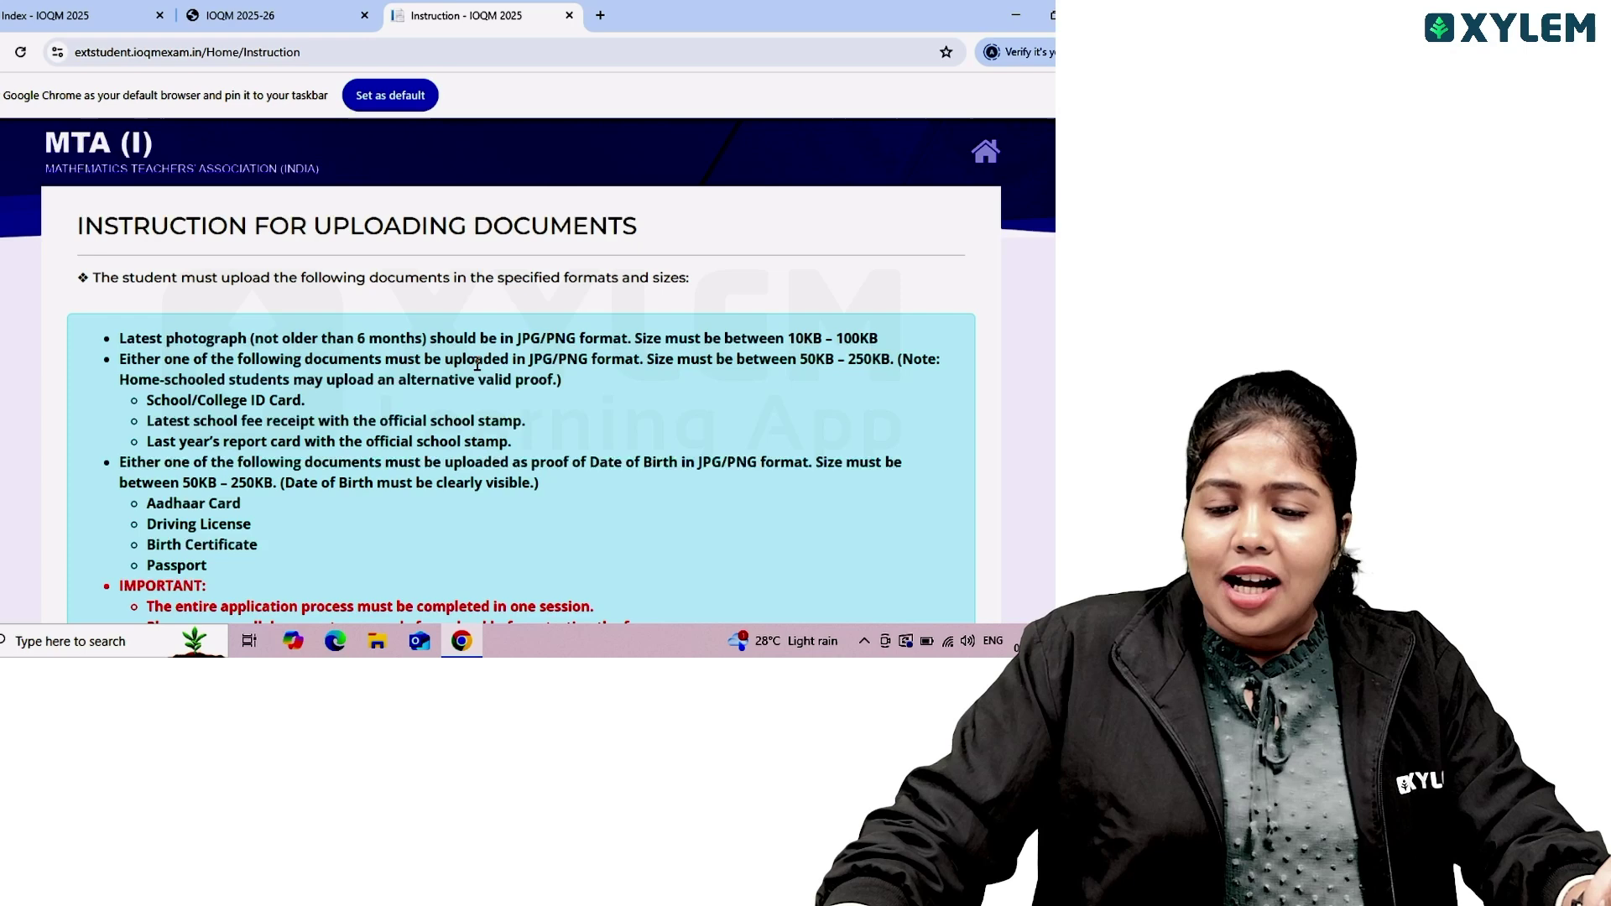
{"action": "scroll", "coordinate": [443, 305], "scroll_direction": "down", "scroll_amount": 1}
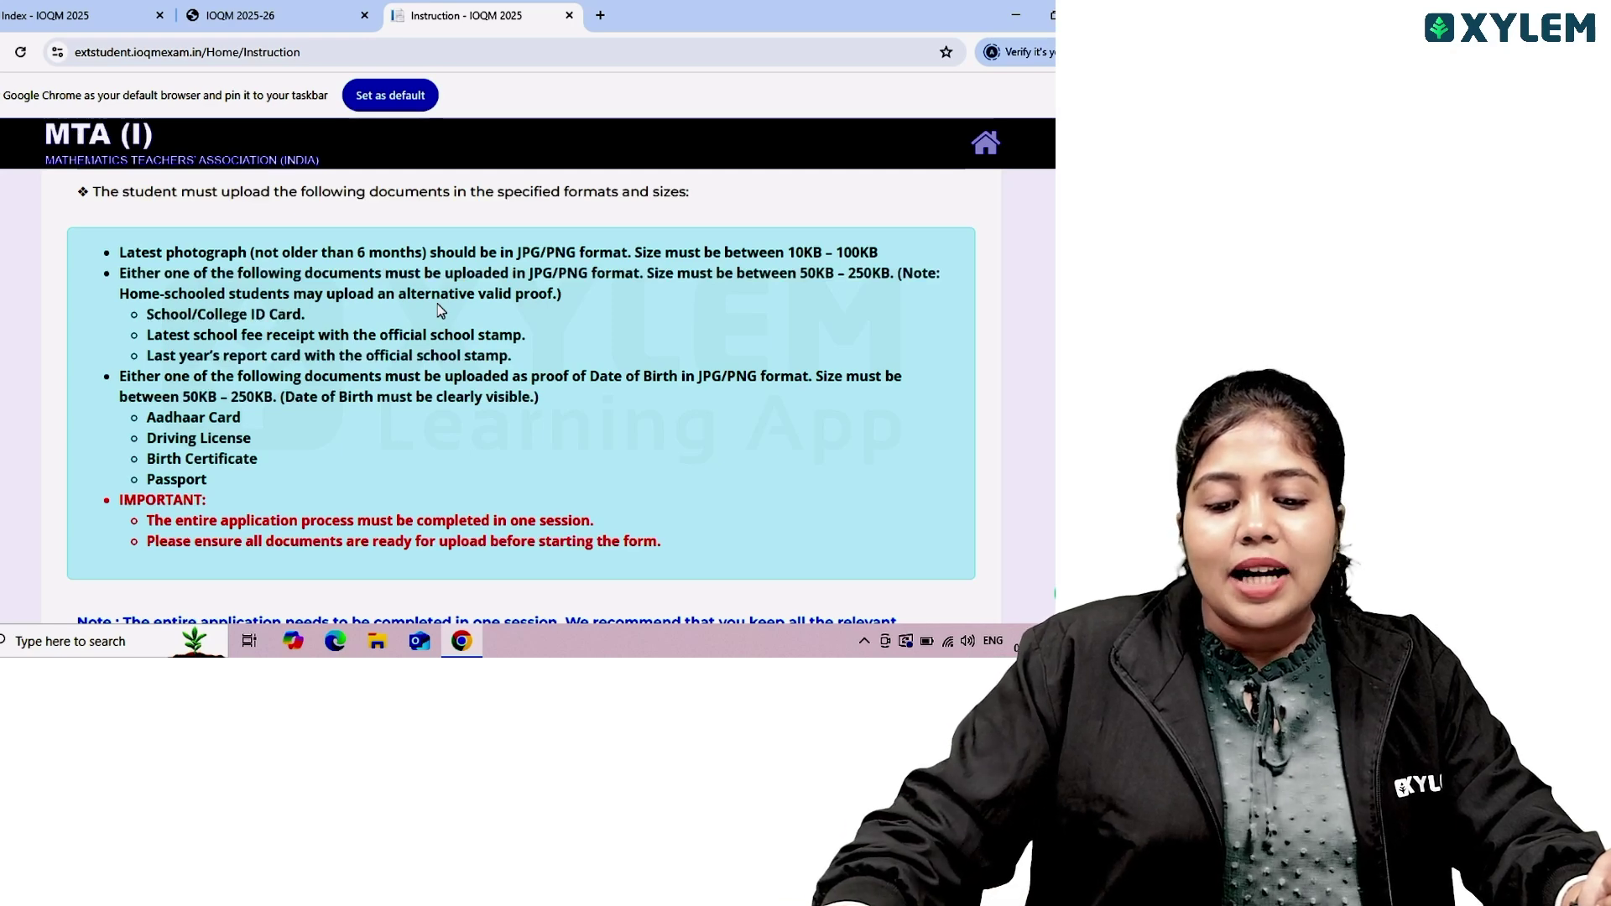
- Scroll through the upload instructions and proceed to the student enrollment form
{"action": "scroll", "coordinate": [436, 310], "scroll_direction": "down", "scroll_amount": 1}
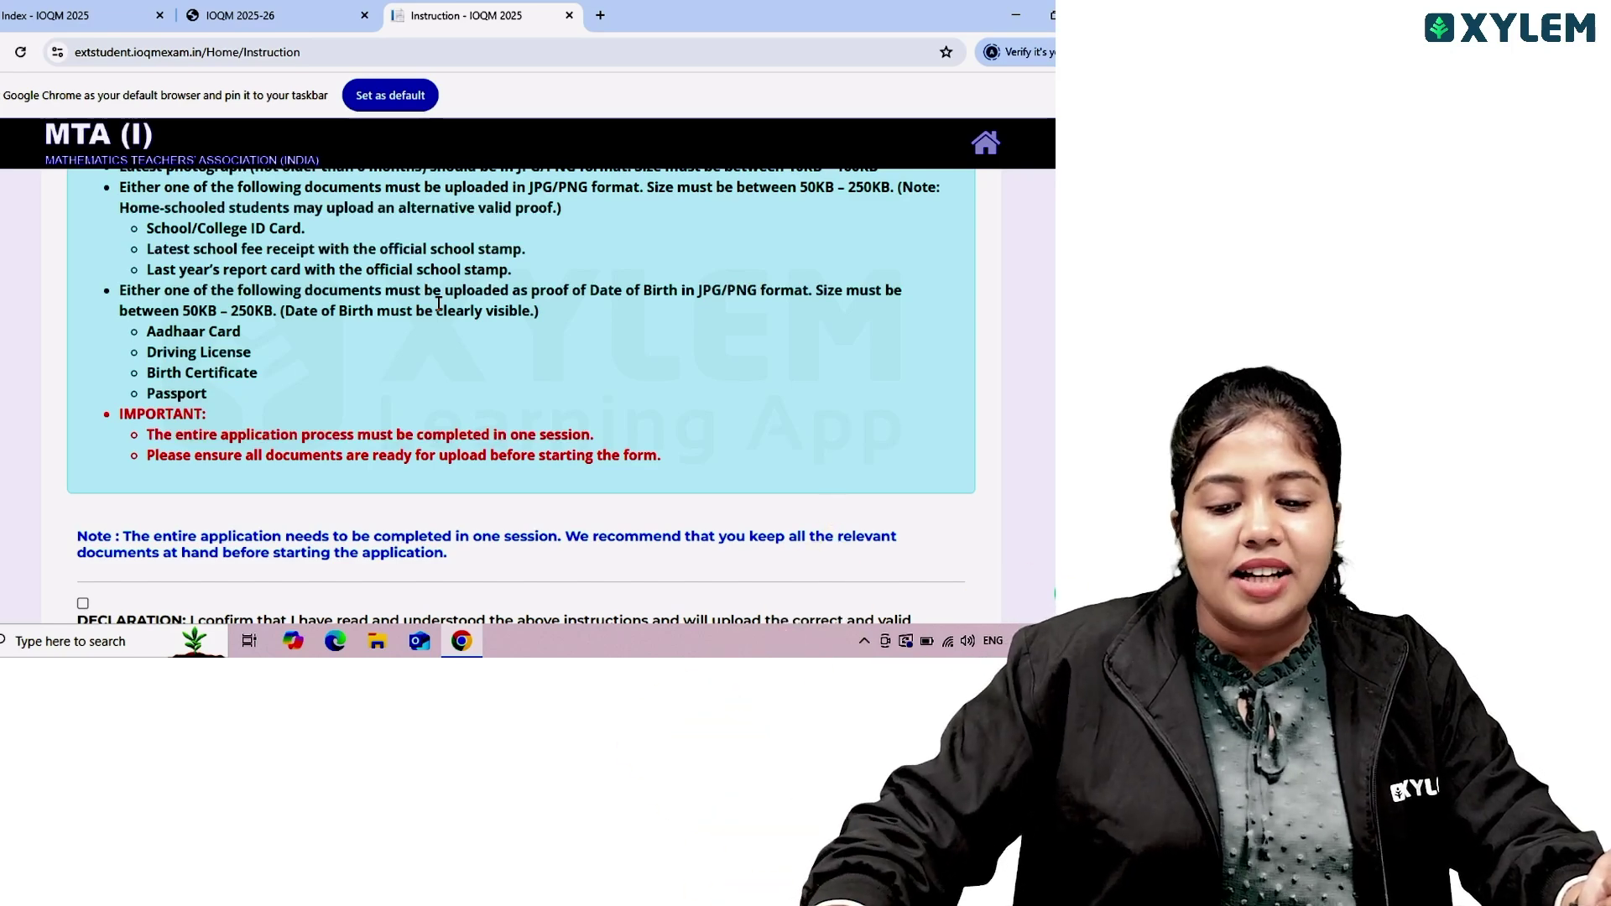
{"action": "scroll", "coordinate": [467, 338], "scroll_direction": "down", "scroll_amount": 1}
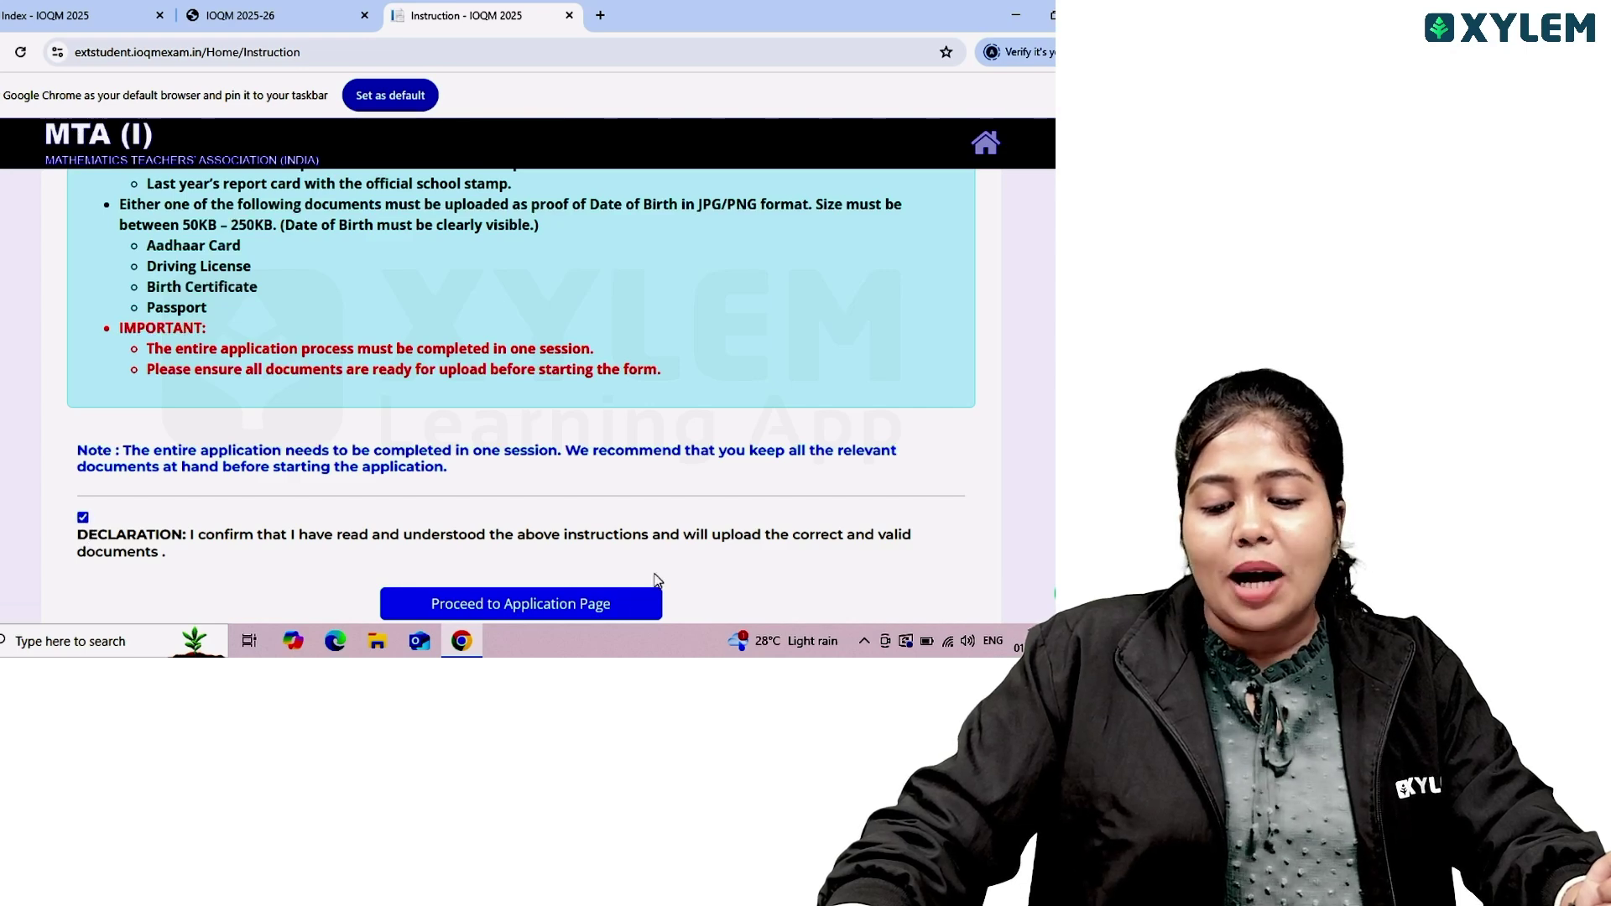
{"action": "scroll", "coordinate": [657, 579], "scroll_direction": "down", "scroll_amount": 1}
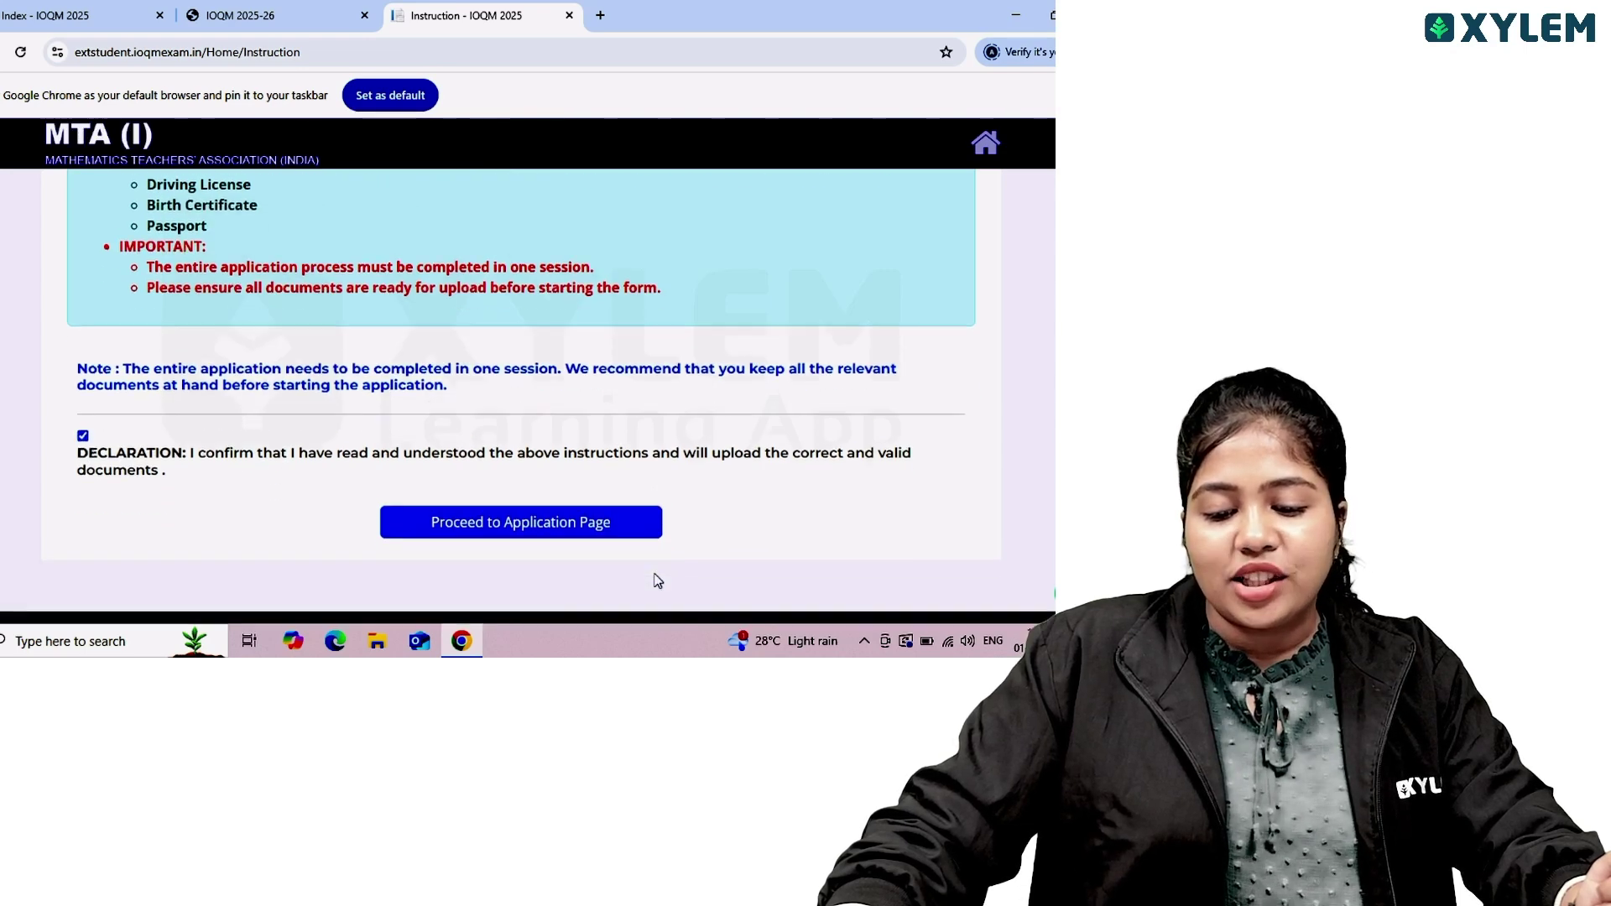
{"action": "left_click", "coordinate": [604, 521]}
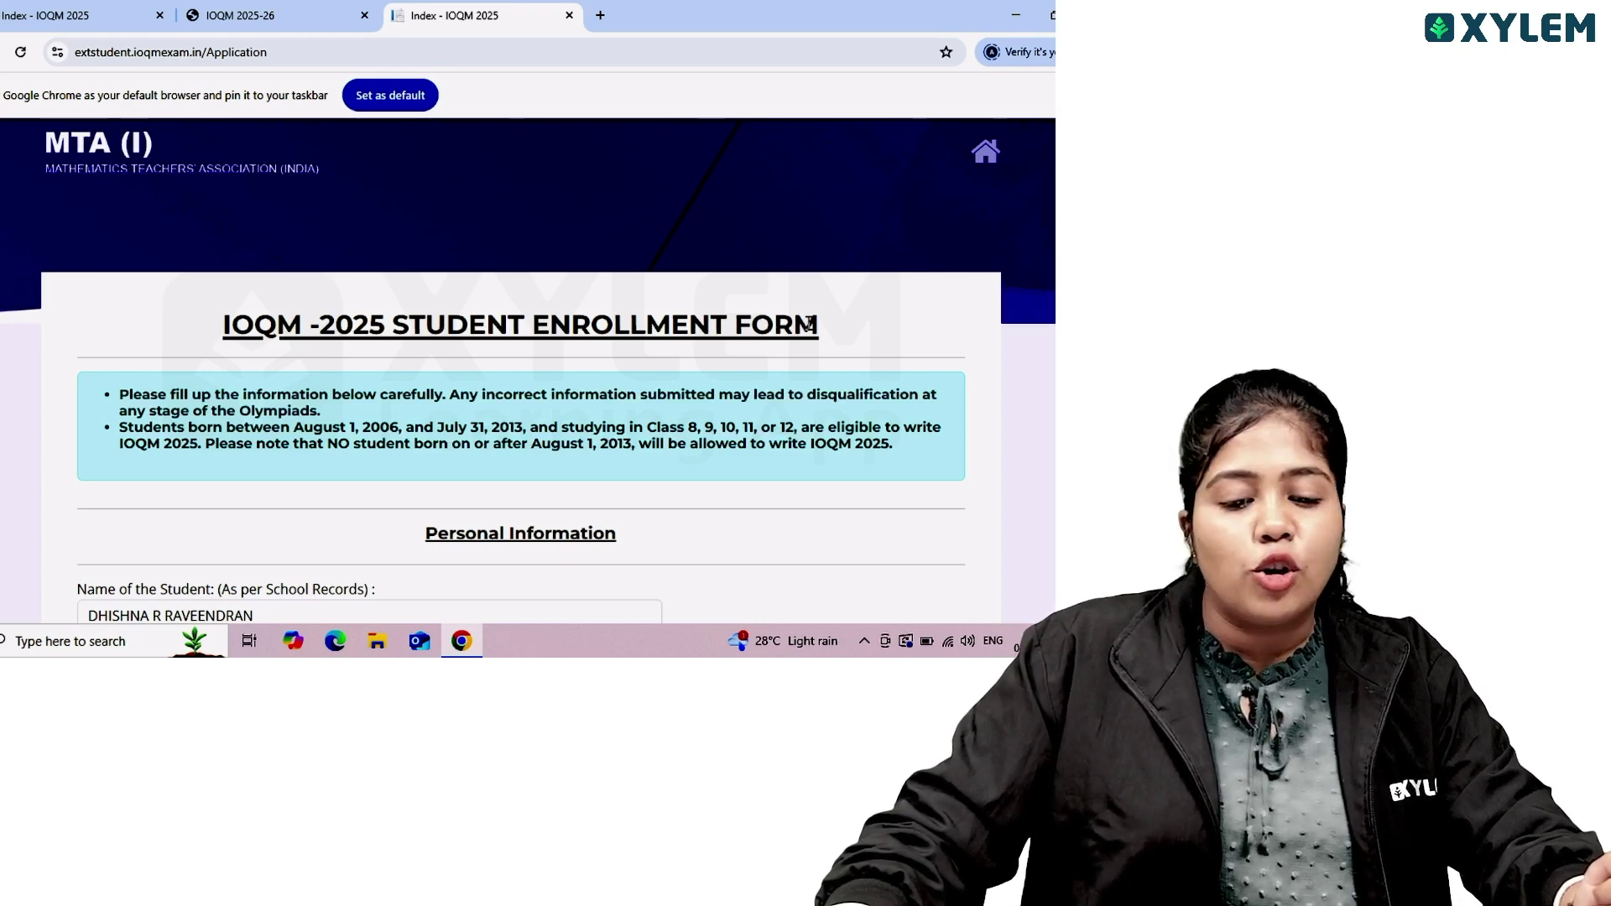
- Set ID Card Type to Aadhaar card and enter the Aadhaar card number
{"action": "scroll", "coordinate": [808, 324], "scroll_direction": "down", "scroll_amount": 1}
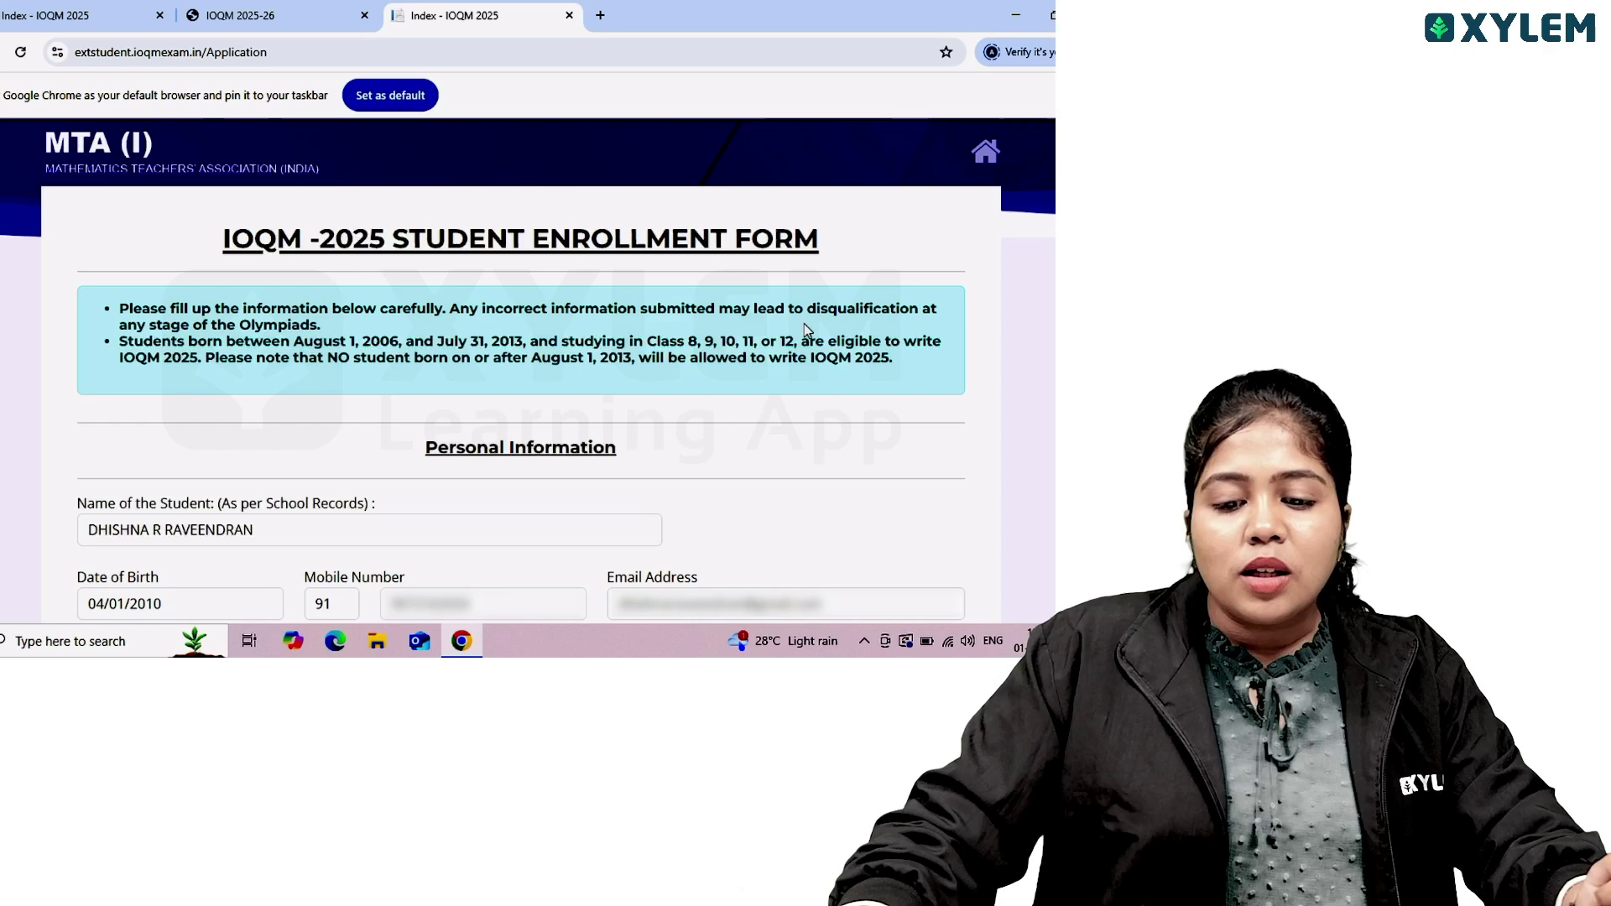
{"action": "scroll", "coordinate": [635, 336], "scroll_direction": "down", "scroll_amount": 2}
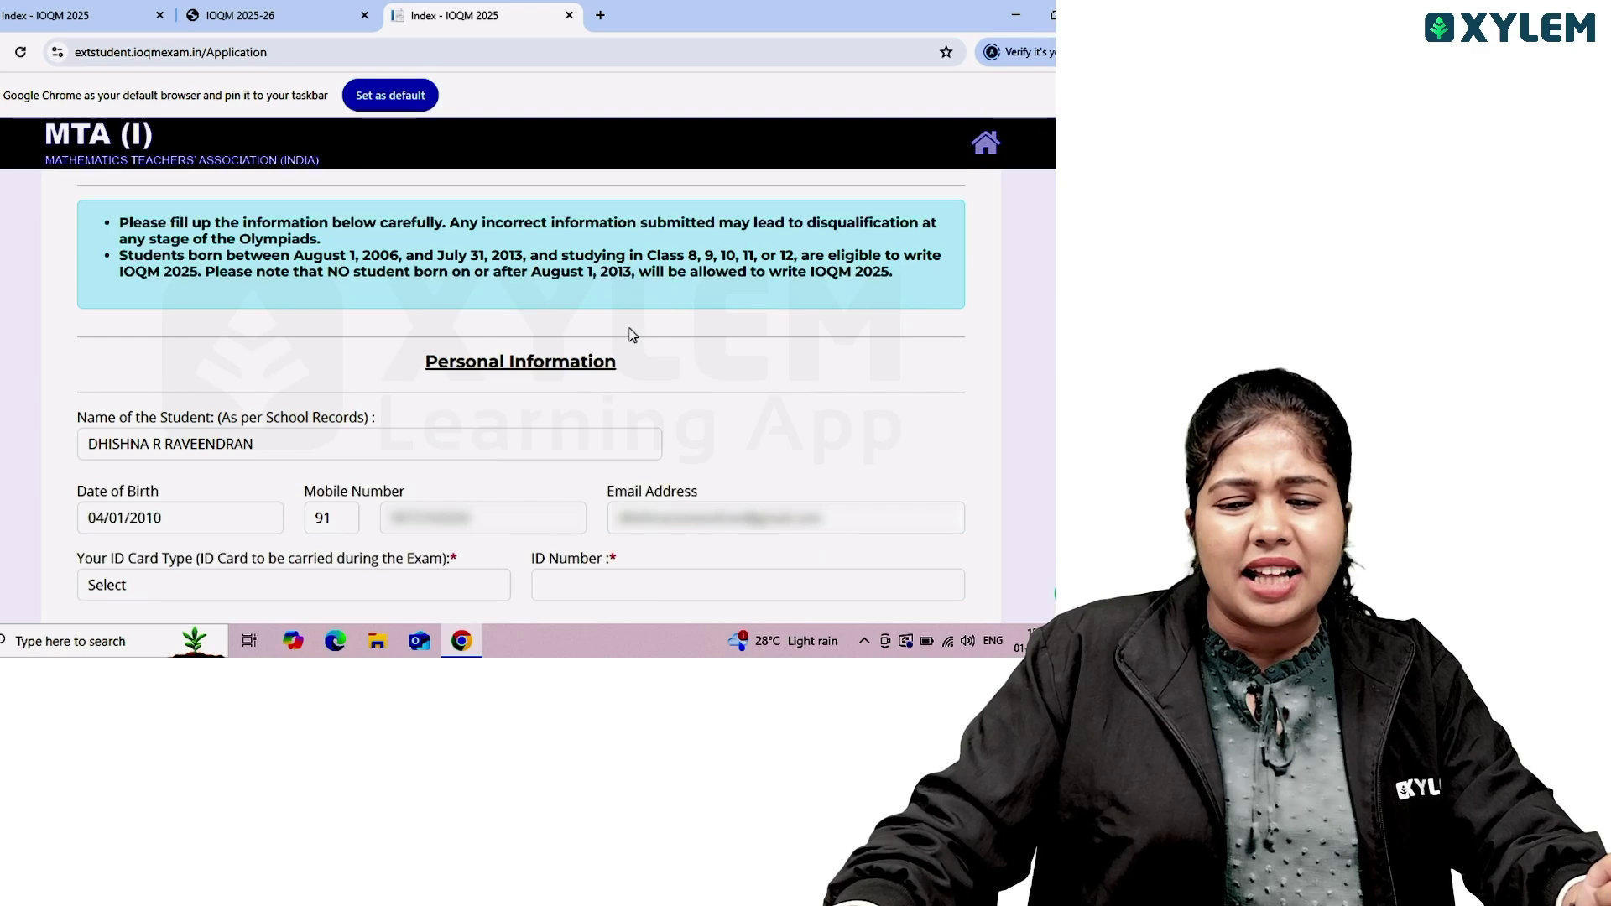
{"action": "scroll", "coordinate": [633, 332], "scroll_direction": "down", "scroll_amount": 3}
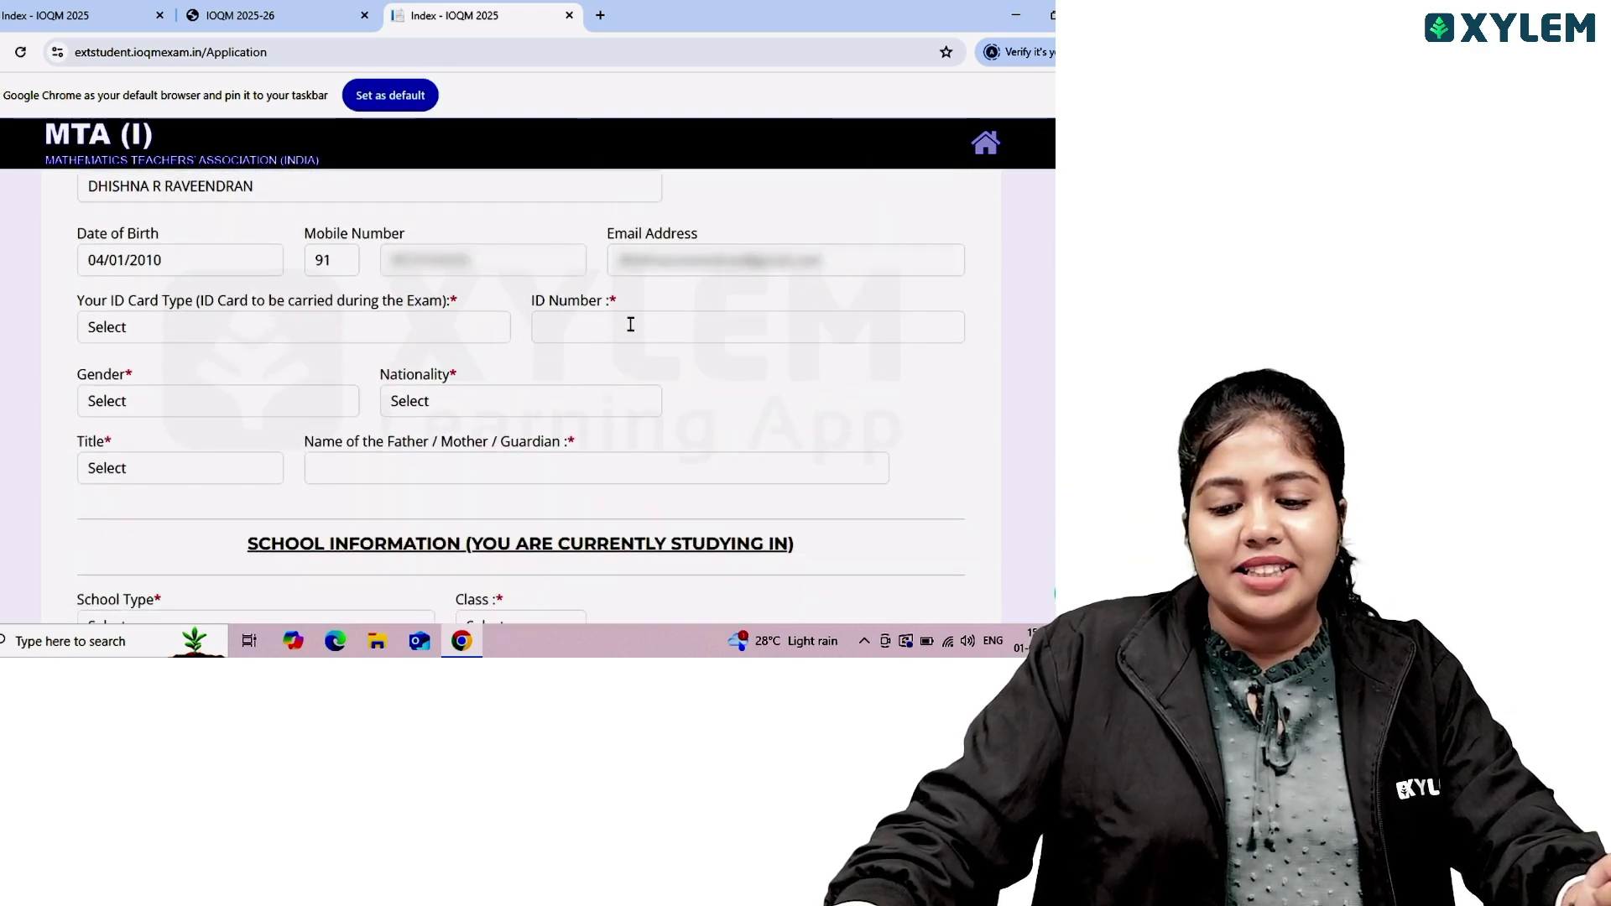
{"action": "scroll", "coordinate": [630, 325], "scroll_direction": "up", "scroll_amount": 1}
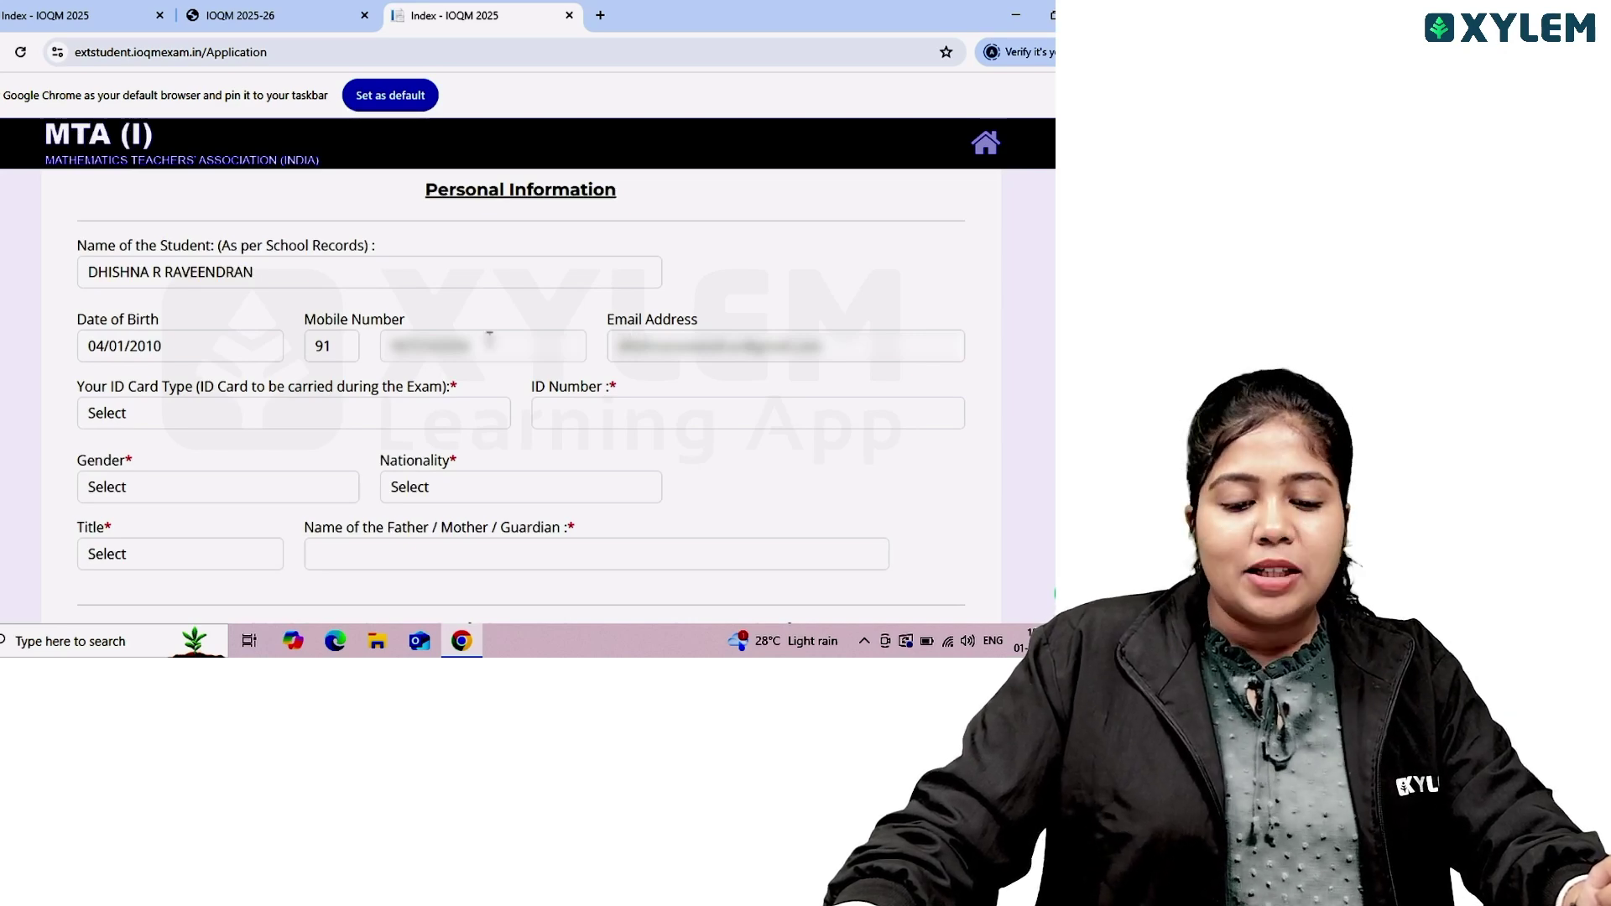
{"action": "left_click", "coordinate": [130, 419]}
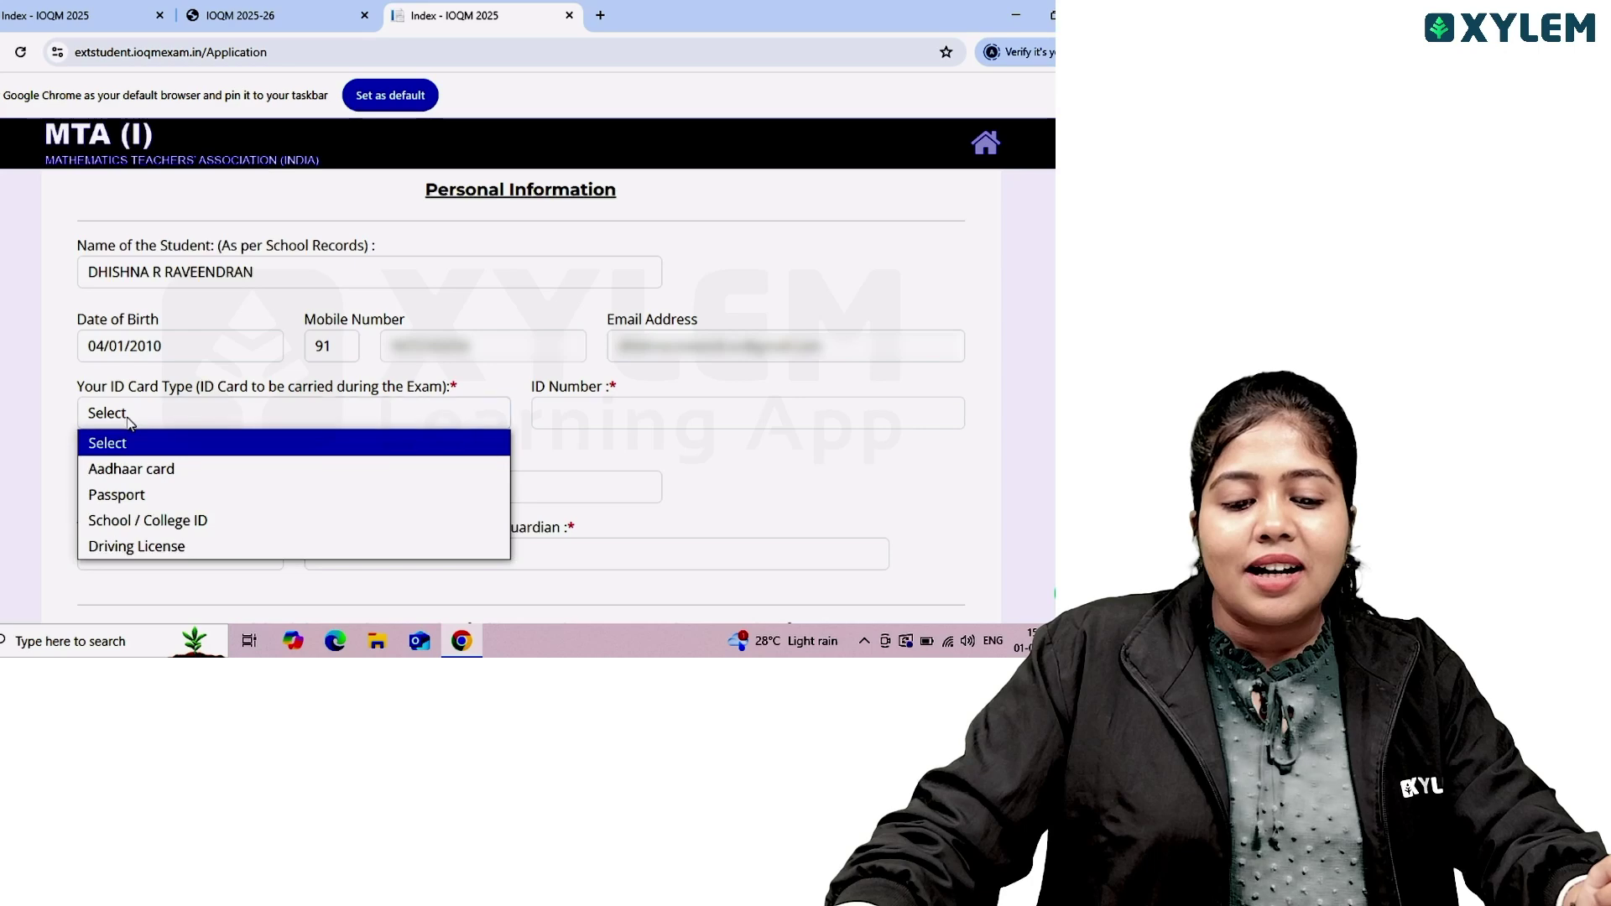
{"action": "left_click", "coordinate": [125, 472]}
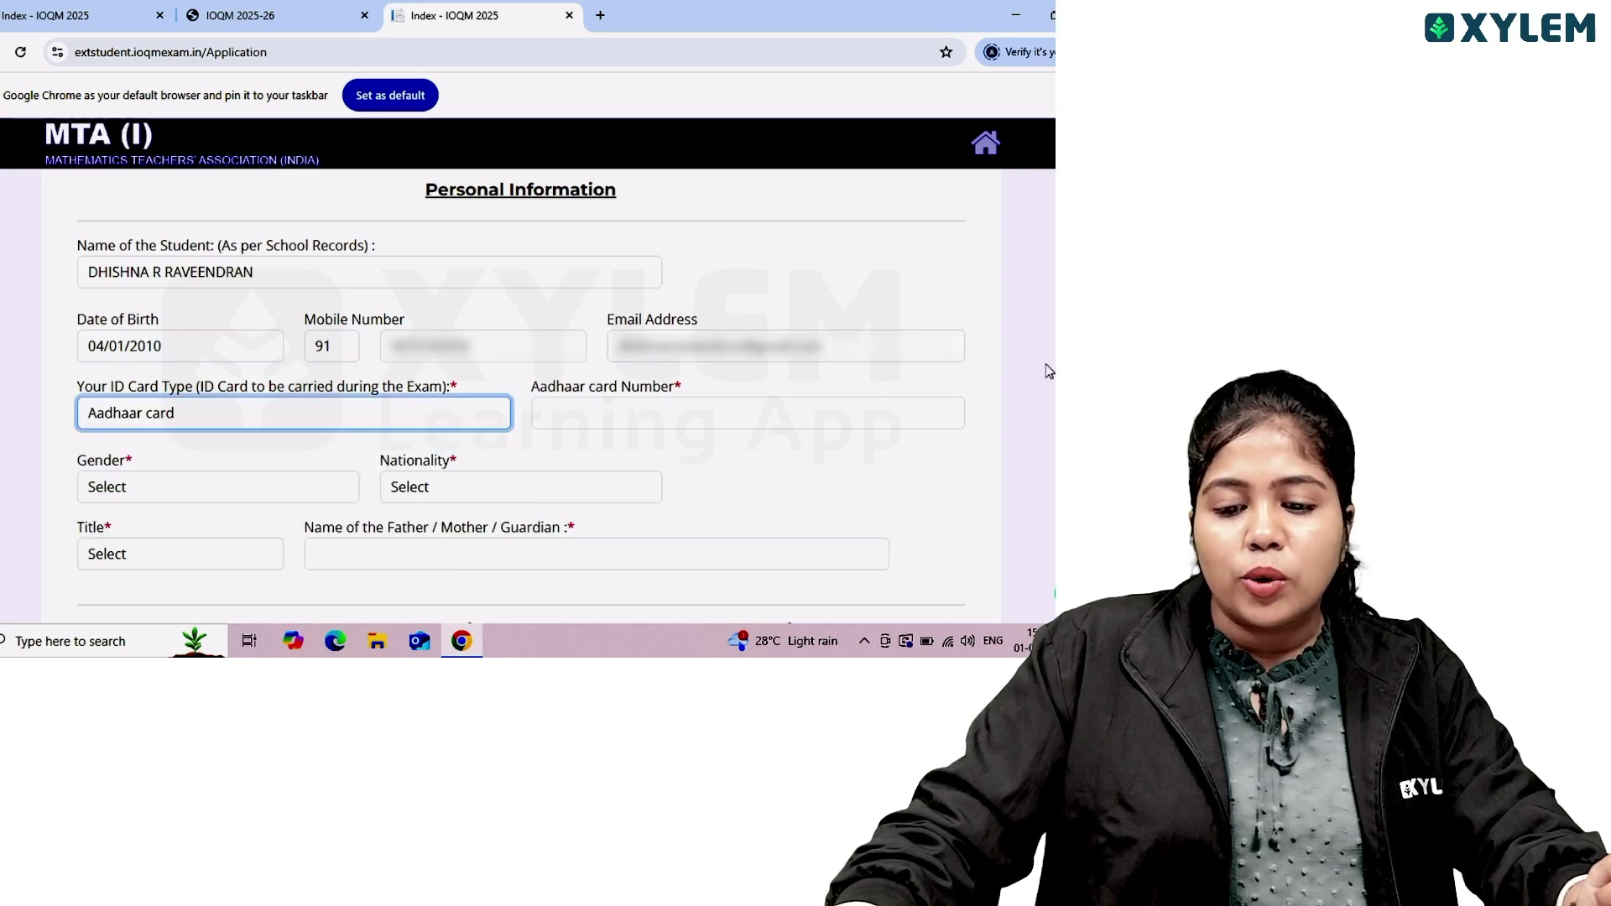
{"action": "left_click", "coordinate": [808, 414]}
{"action": "type", "text": "1234"}
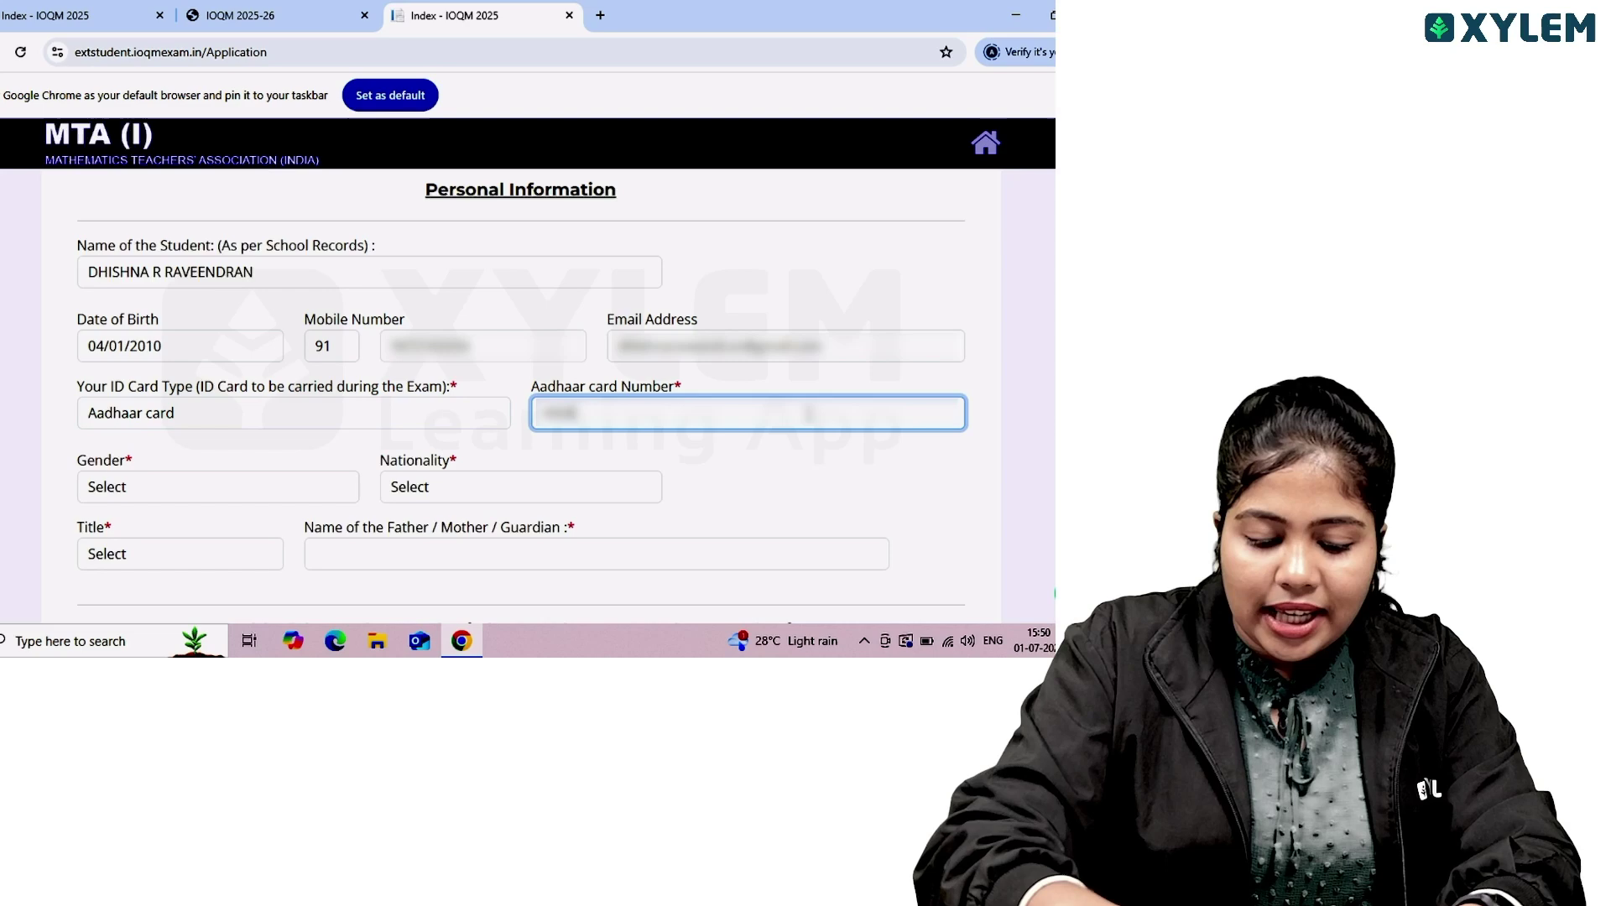
{"action": "type", "text": "5678"}
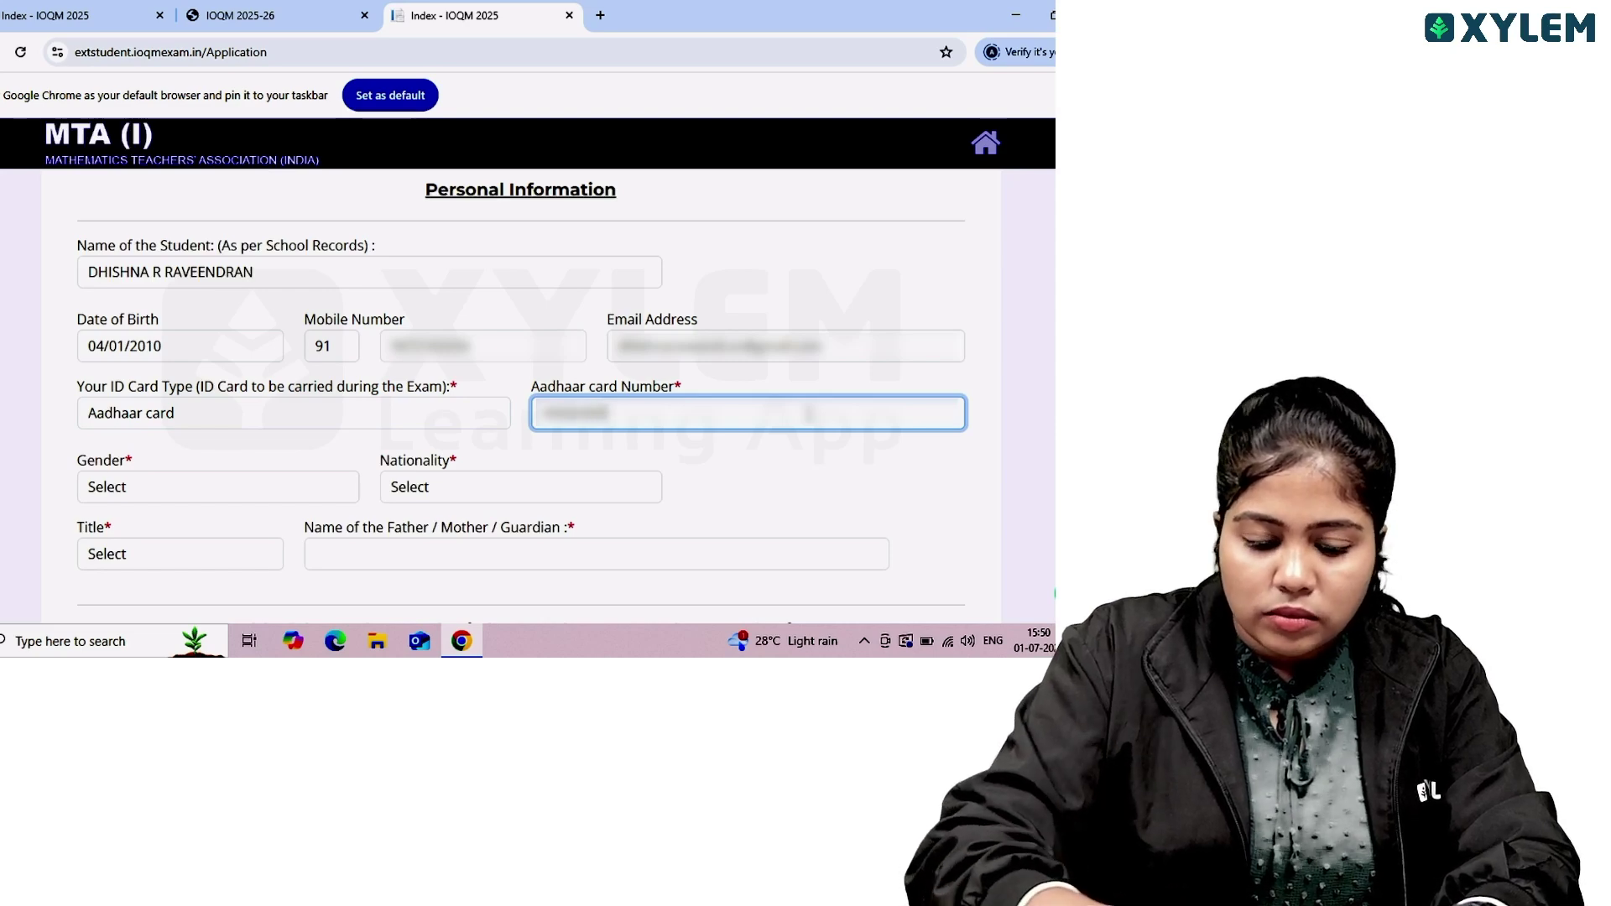
{"action": "type", "text": "9012"}
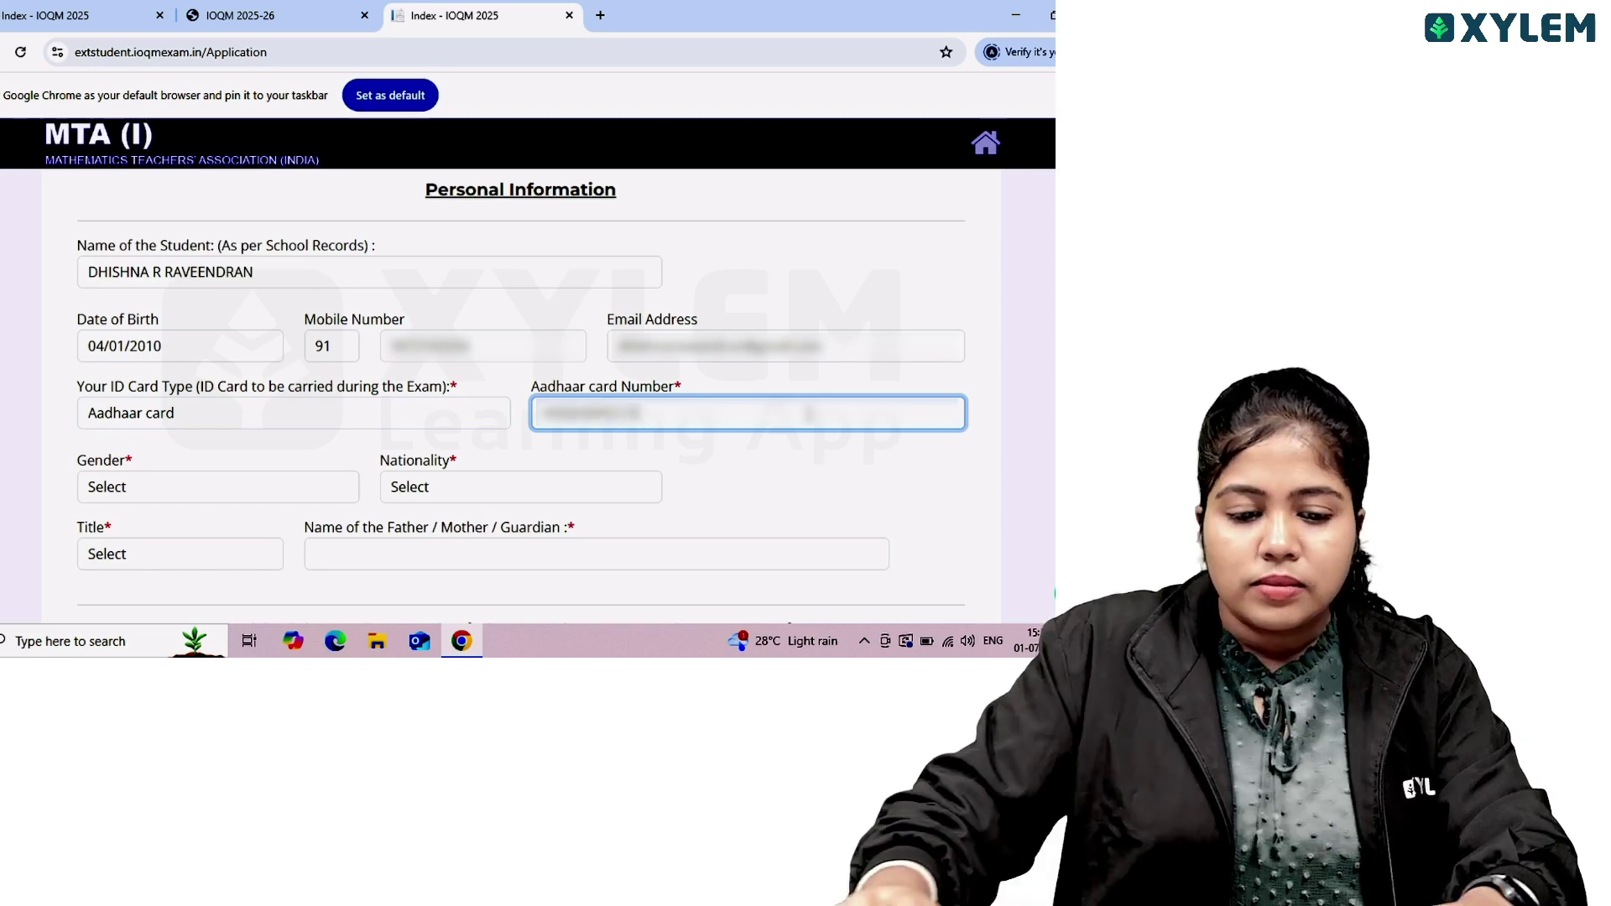
- Choose gender Female, nationality Indian, title Mrs., and enter the guardian's name
{"action": "left_click", "coordinate": [133, 487]}
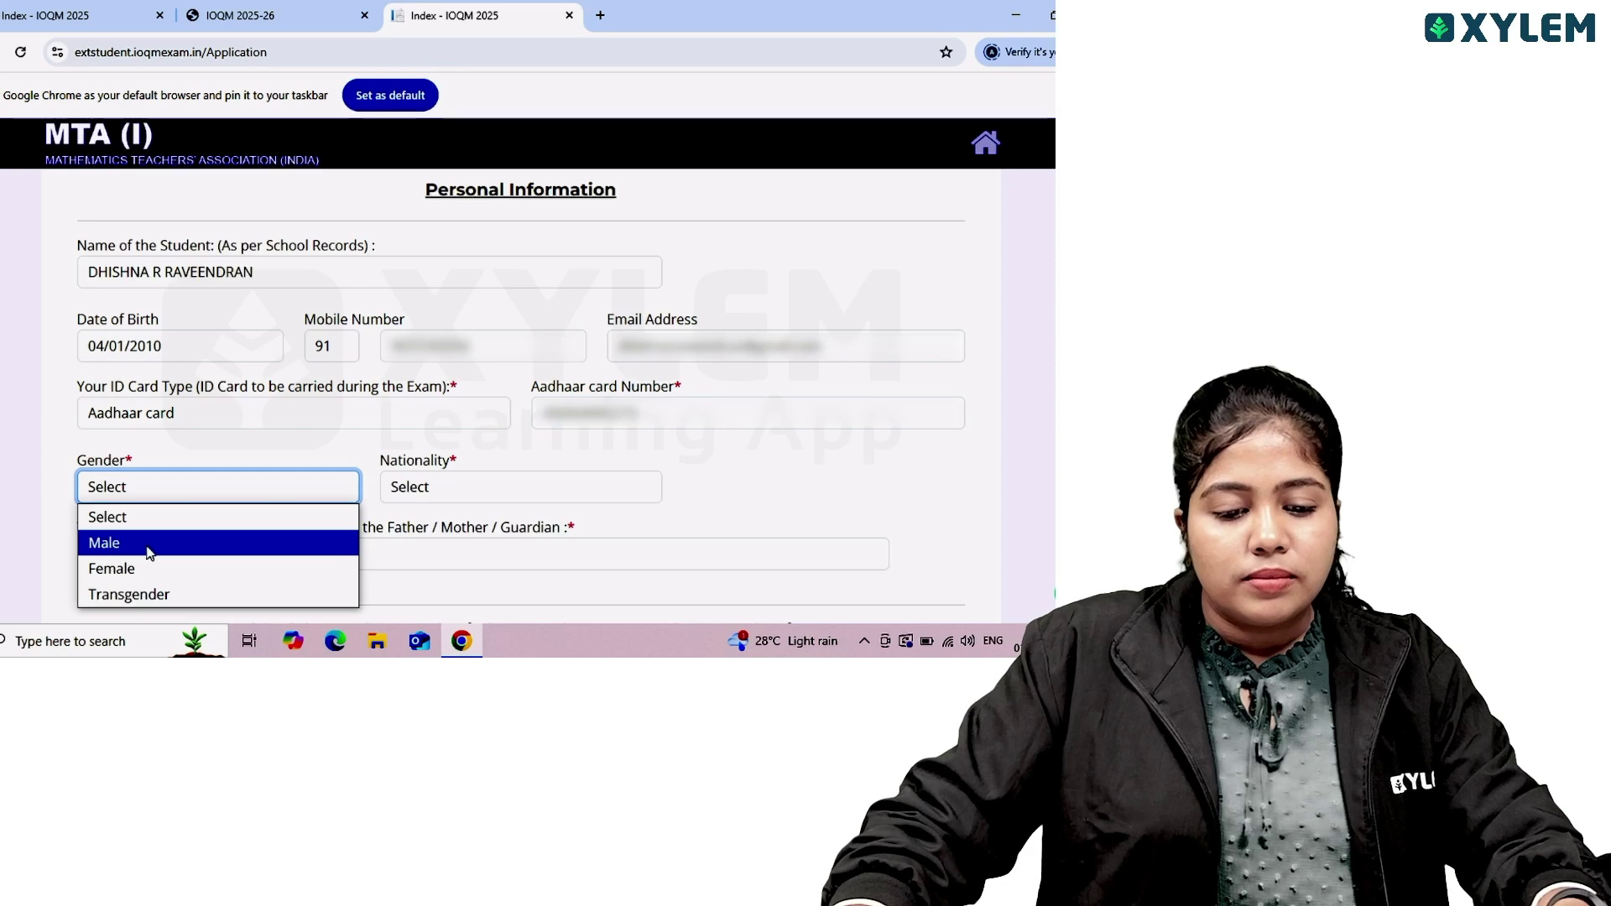
{"action": "left_click", "coordinate": [126, 569]}
{"action": "left_click", "coordinate": [489, 488]}
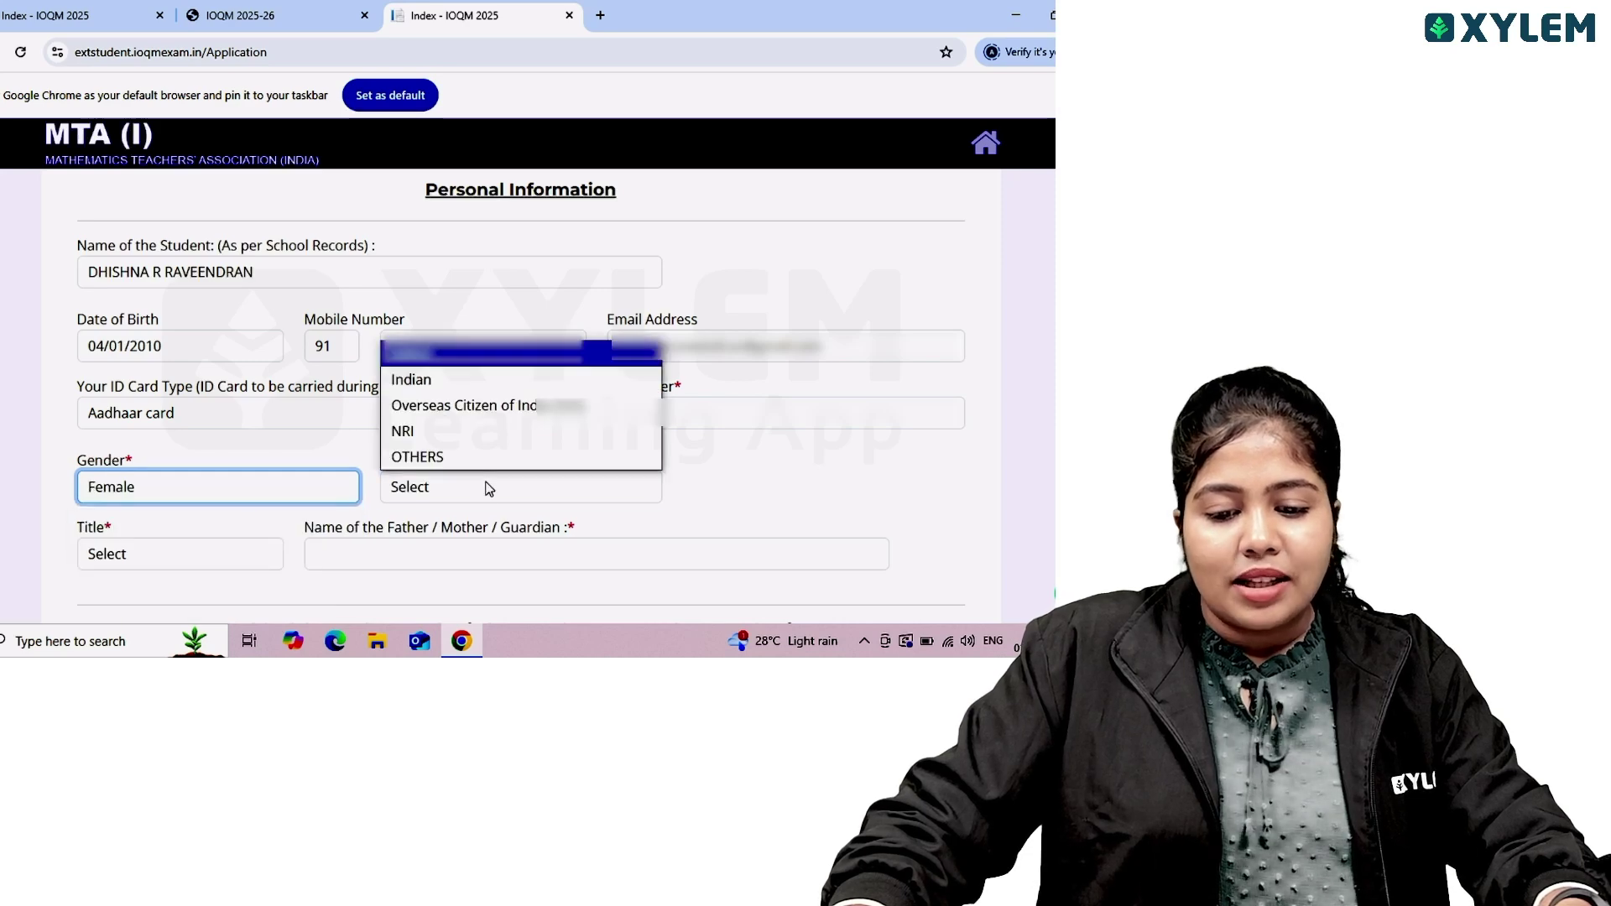
{"action": "left_click", "coordinate": [475, 393]}
{"action": "left_click", "coordinate": [145, 558]}
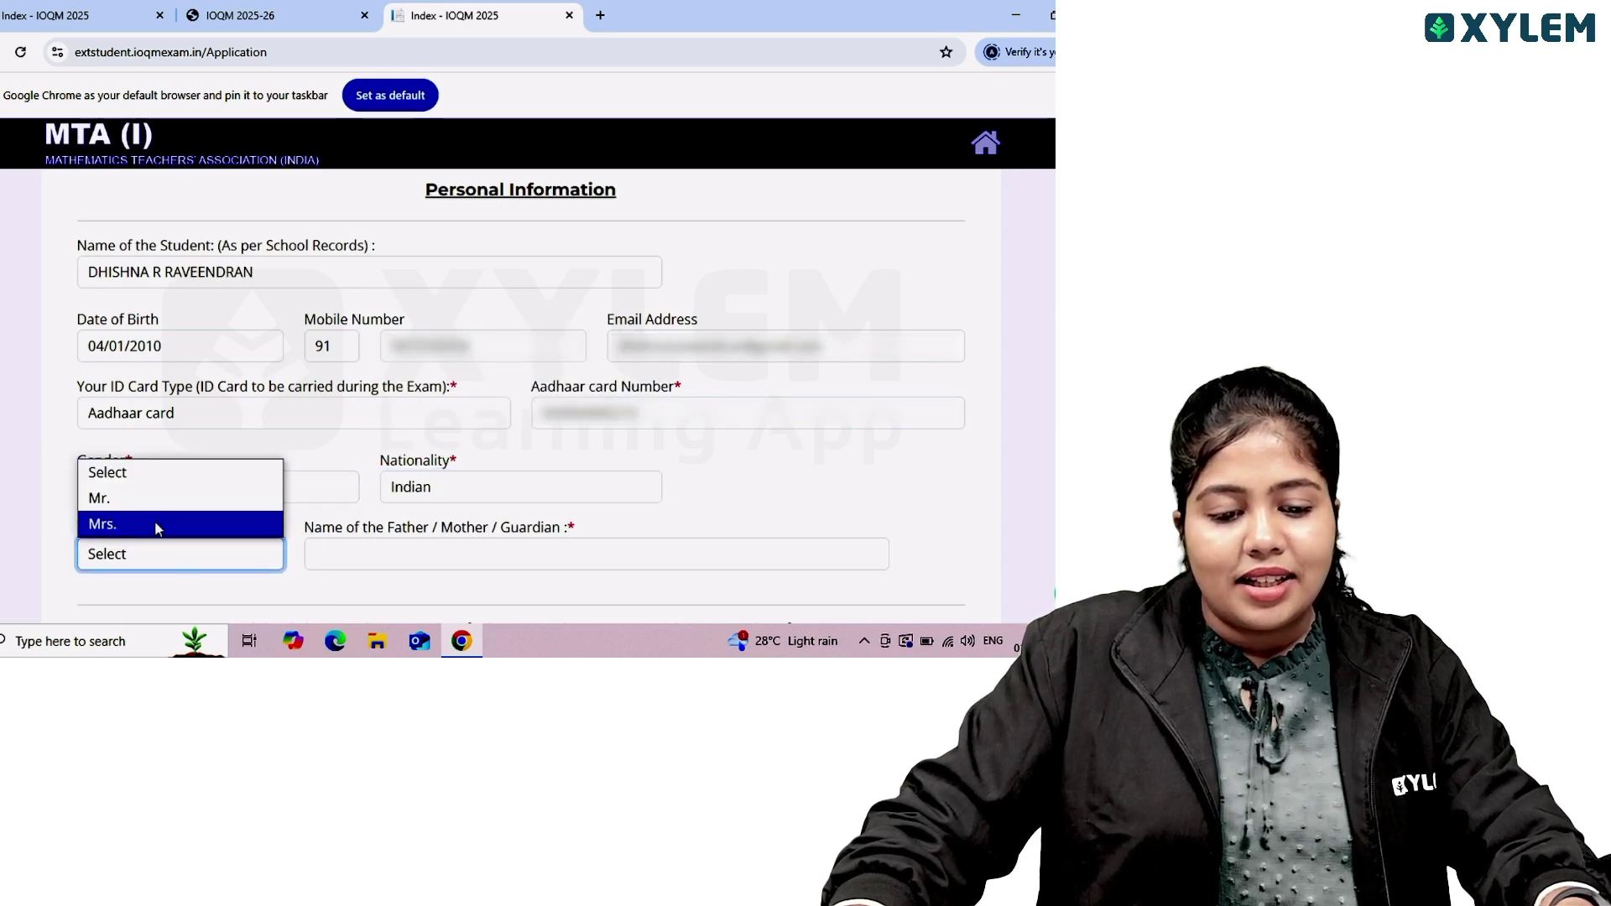
{"action": "left_click", "coordinate": [157, 524]}
{"action": "left_click", "coordinate": [366, 556]}
{"action": "type", "text": "RA"}
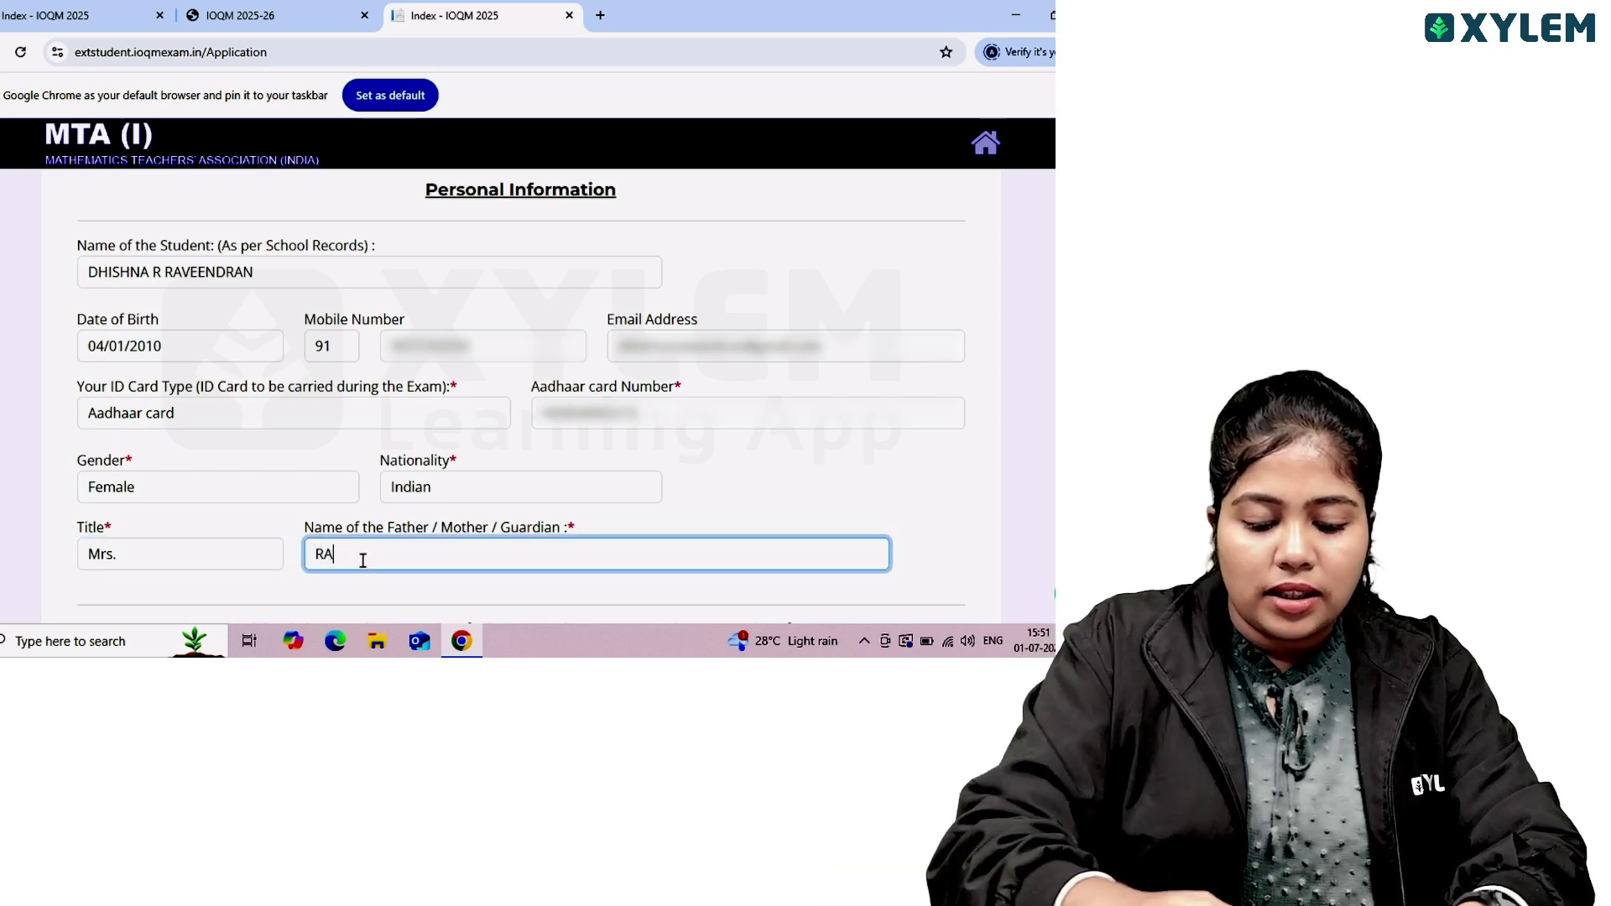
{"action": "type", "text": "VEENDRAN"}
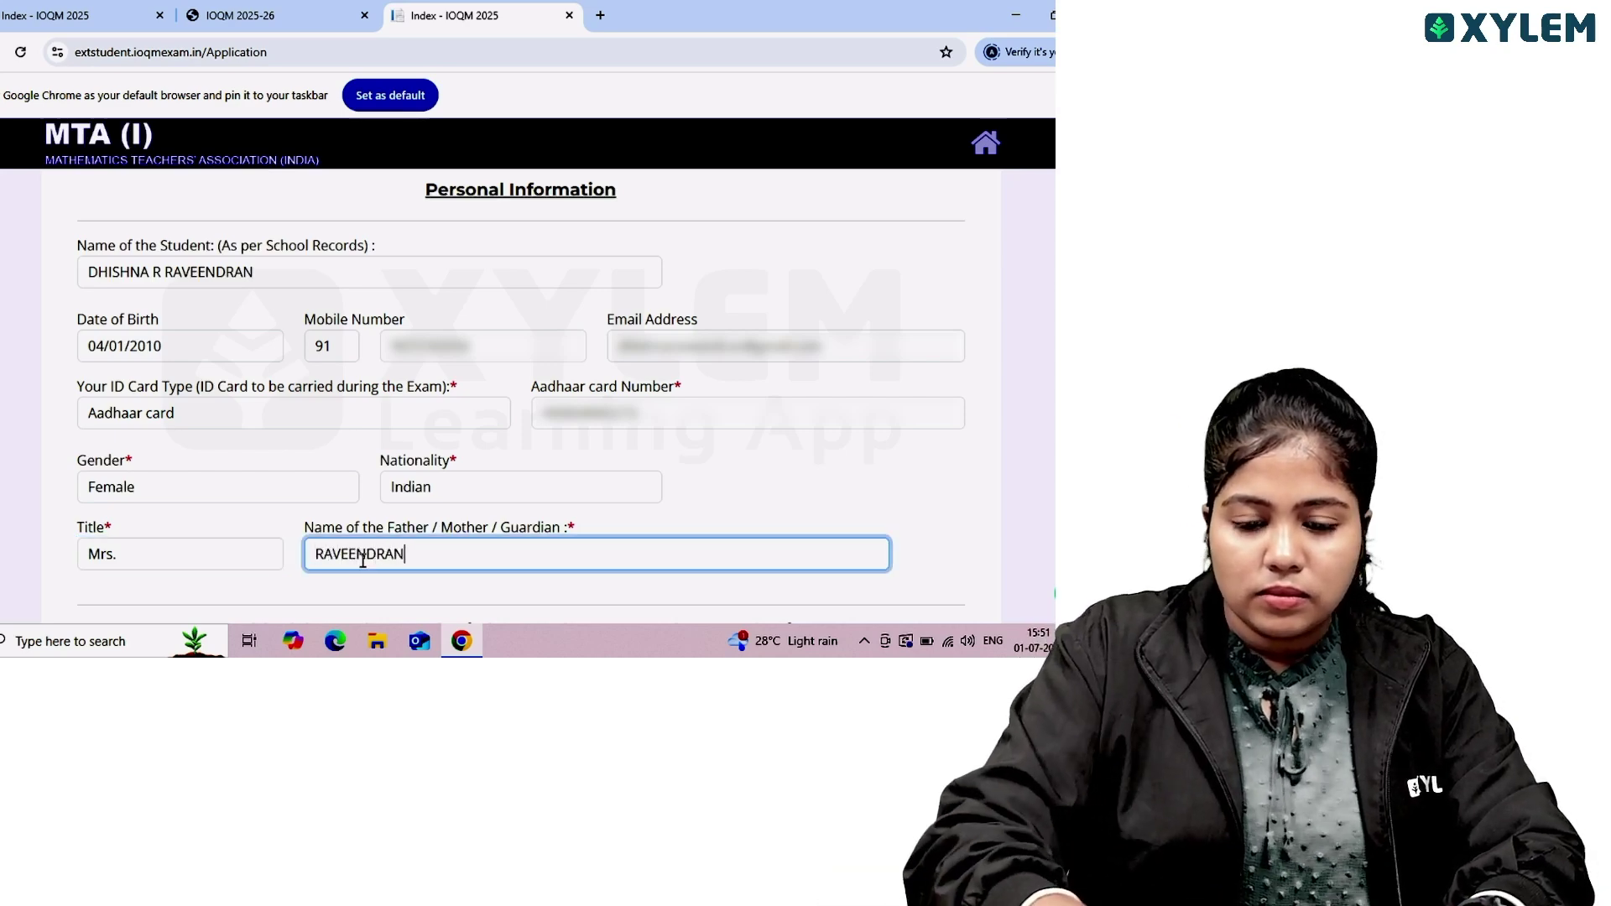
- In School Information, set School Type to Others and Class to 10th
{"action": "scroll", "coordinate": [742, 345], "scroll_direction": "down", "scroll_amount": 3}
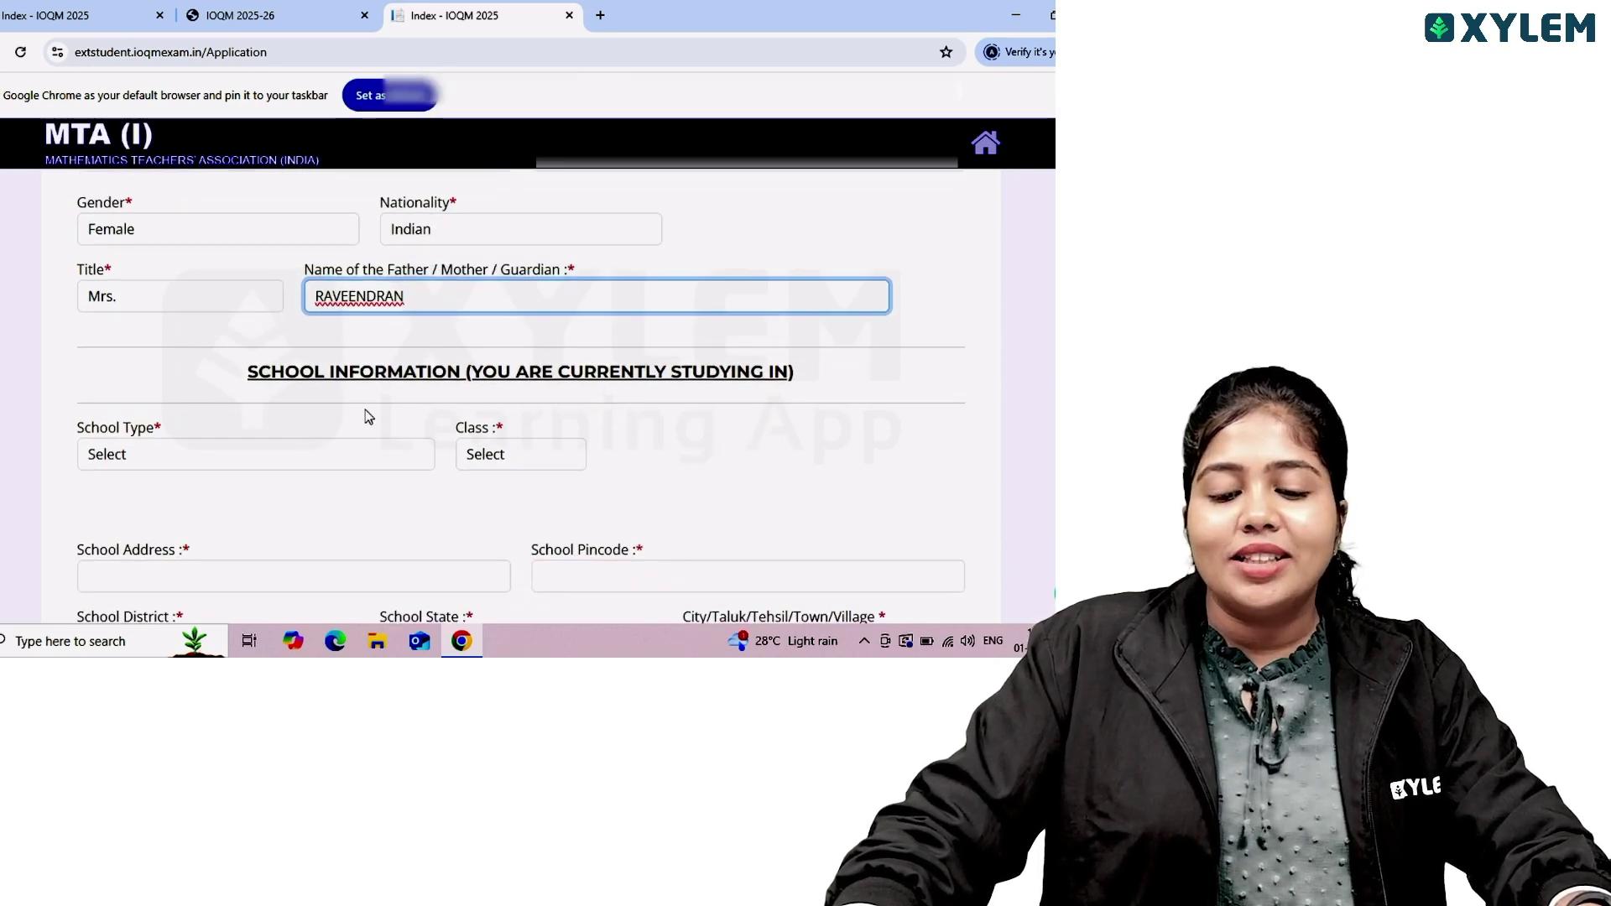
{"action": "scroll", "coordinate": [366, 416], "scroll_direction": "down", "scroll_amount": 1}
{"action": "scroll", "coordinate": [365, 409], "scroll_direction": "down", "scroll_amount": 2}
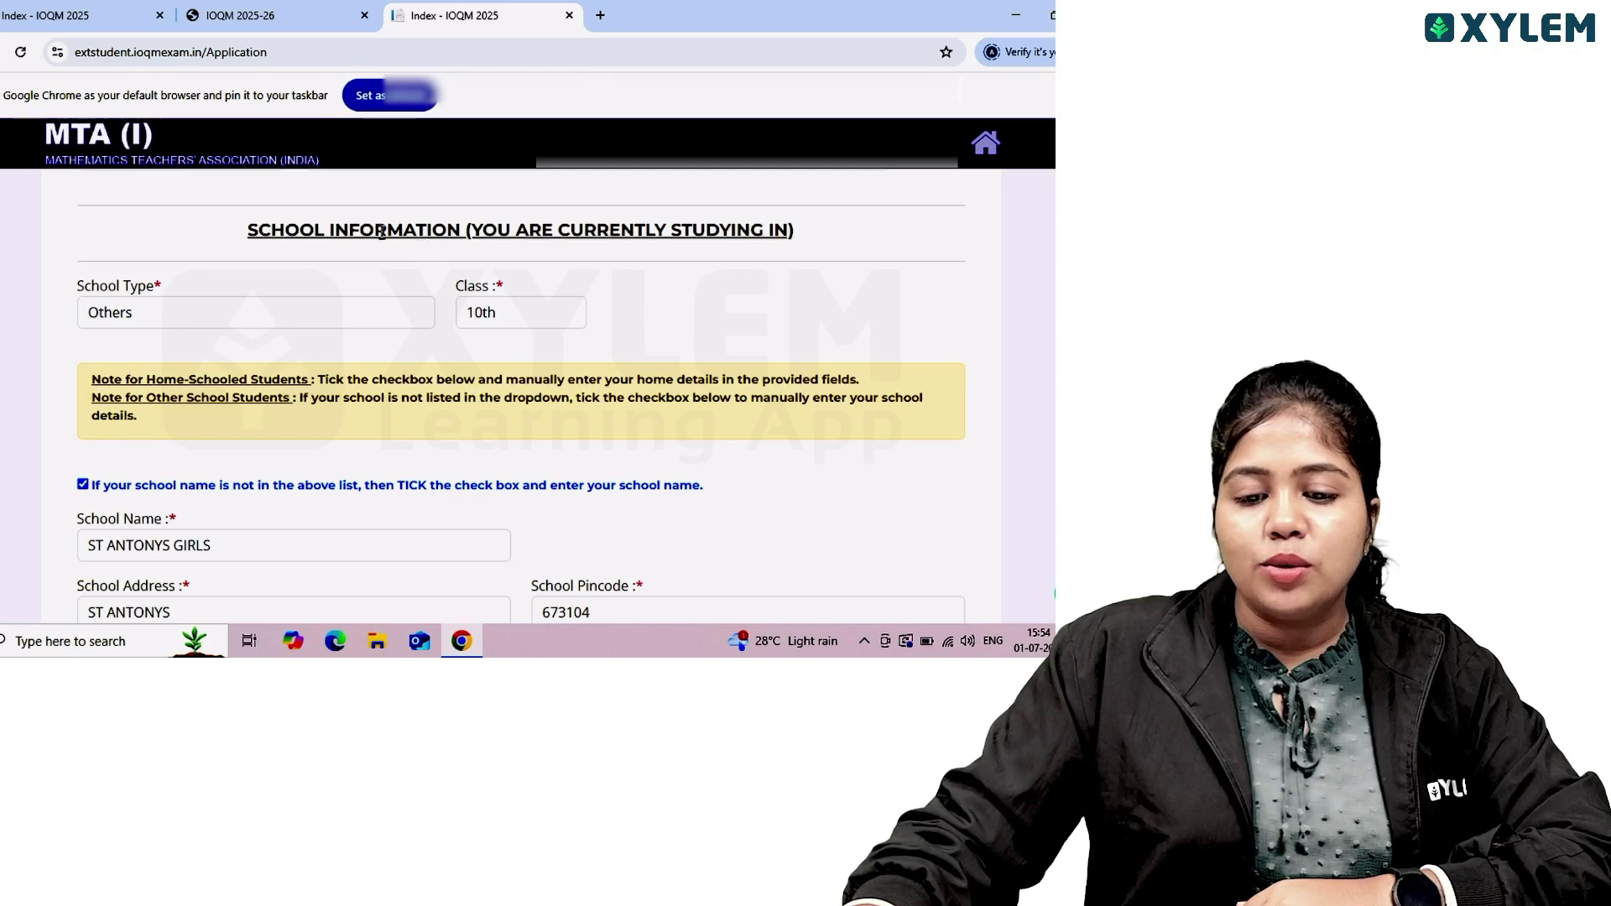
{"action": "left_click", "coordinate": [173, 322]}
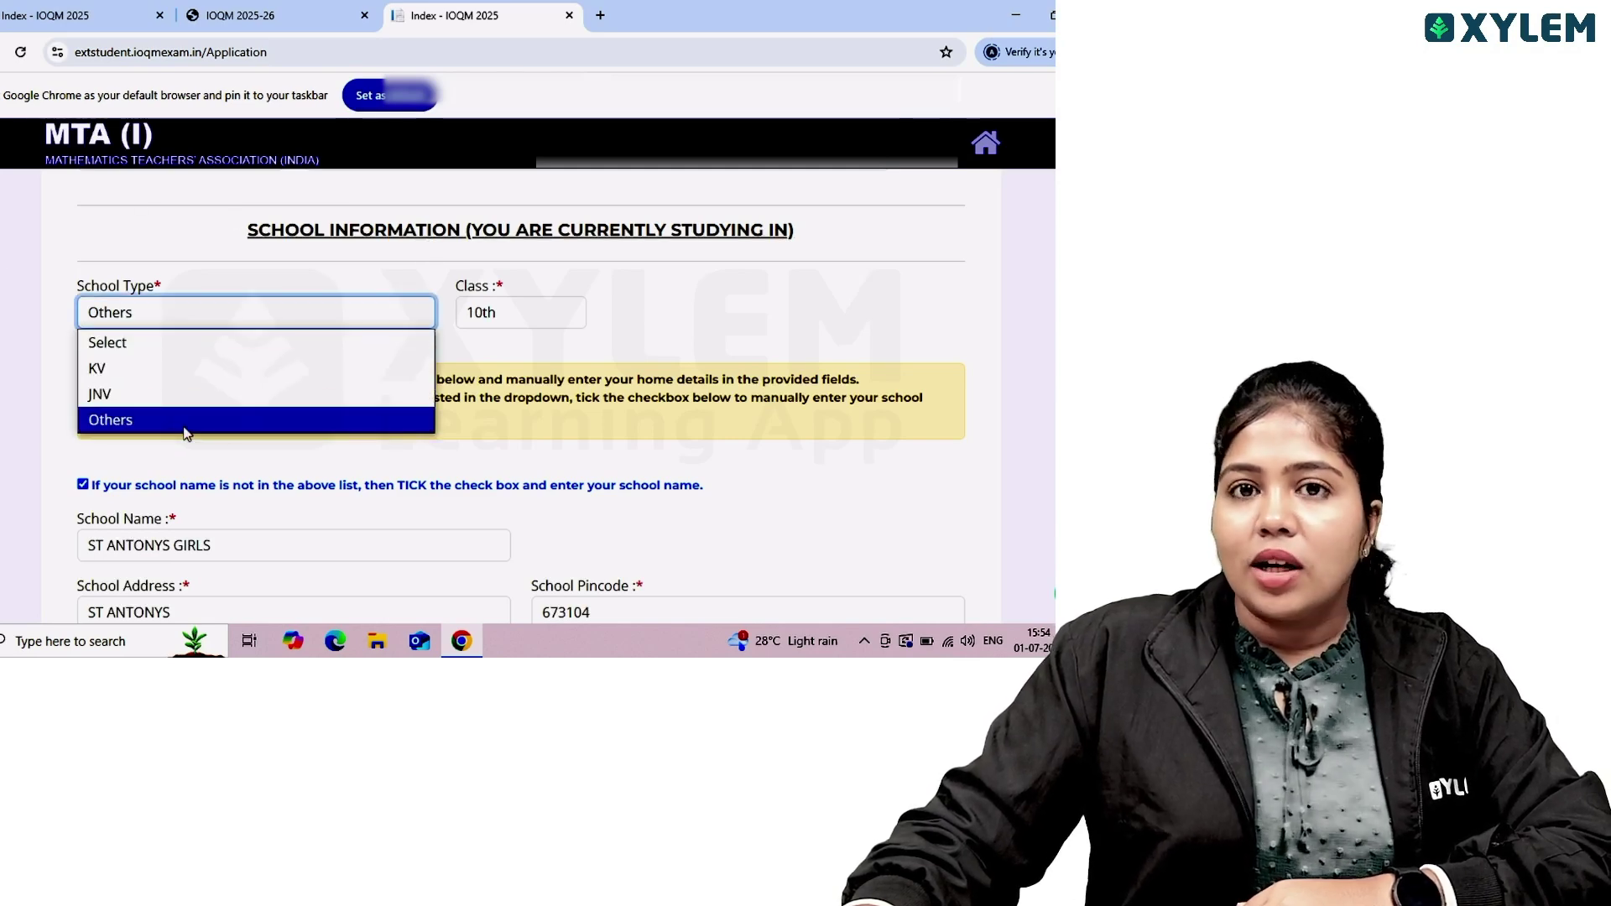
{"action": "left_click", "coordinate": [544, 326]}
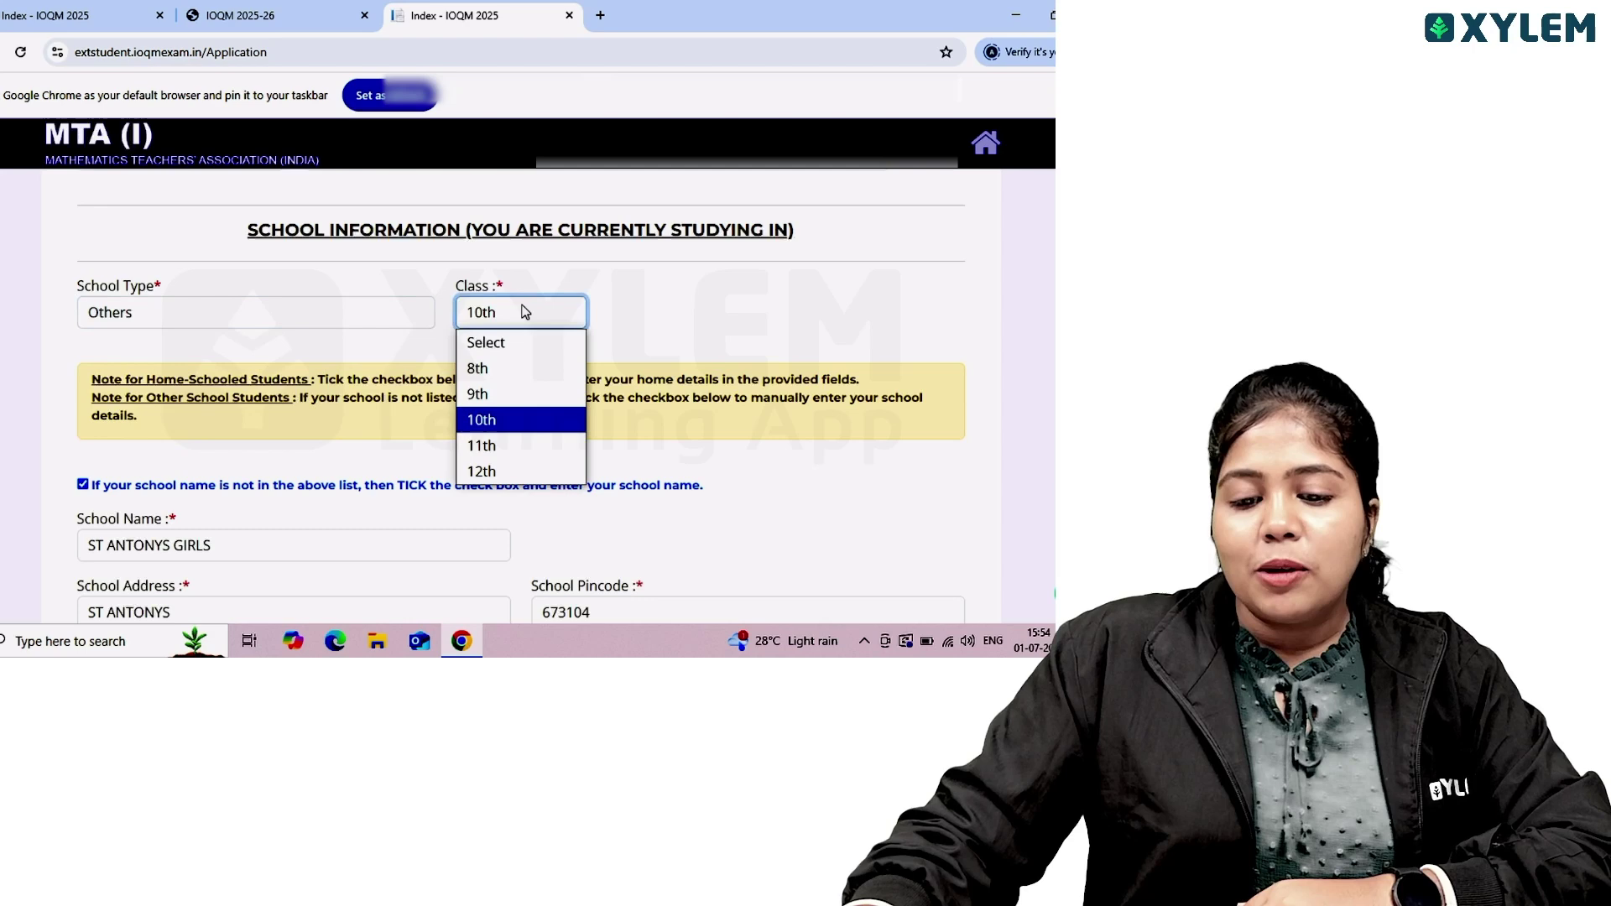
{"action": "left_click", "coordinate": [575, 317]}
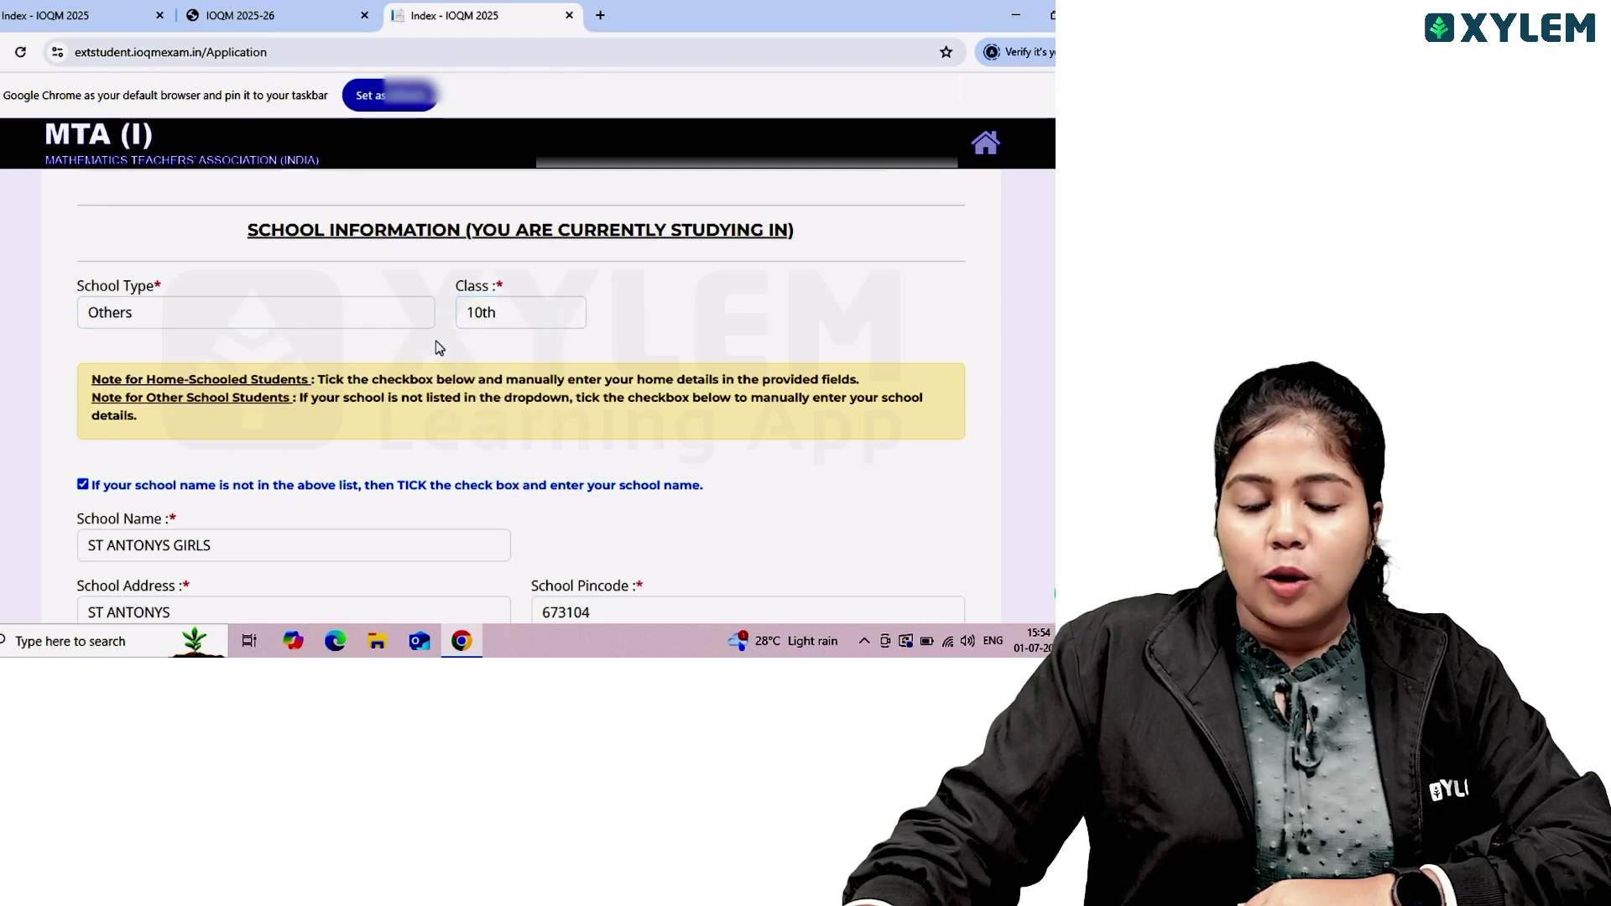
{"action": "scroll", "coordinate": [351, 415], "scroll_direction": "down", "scroll_amount": 2}
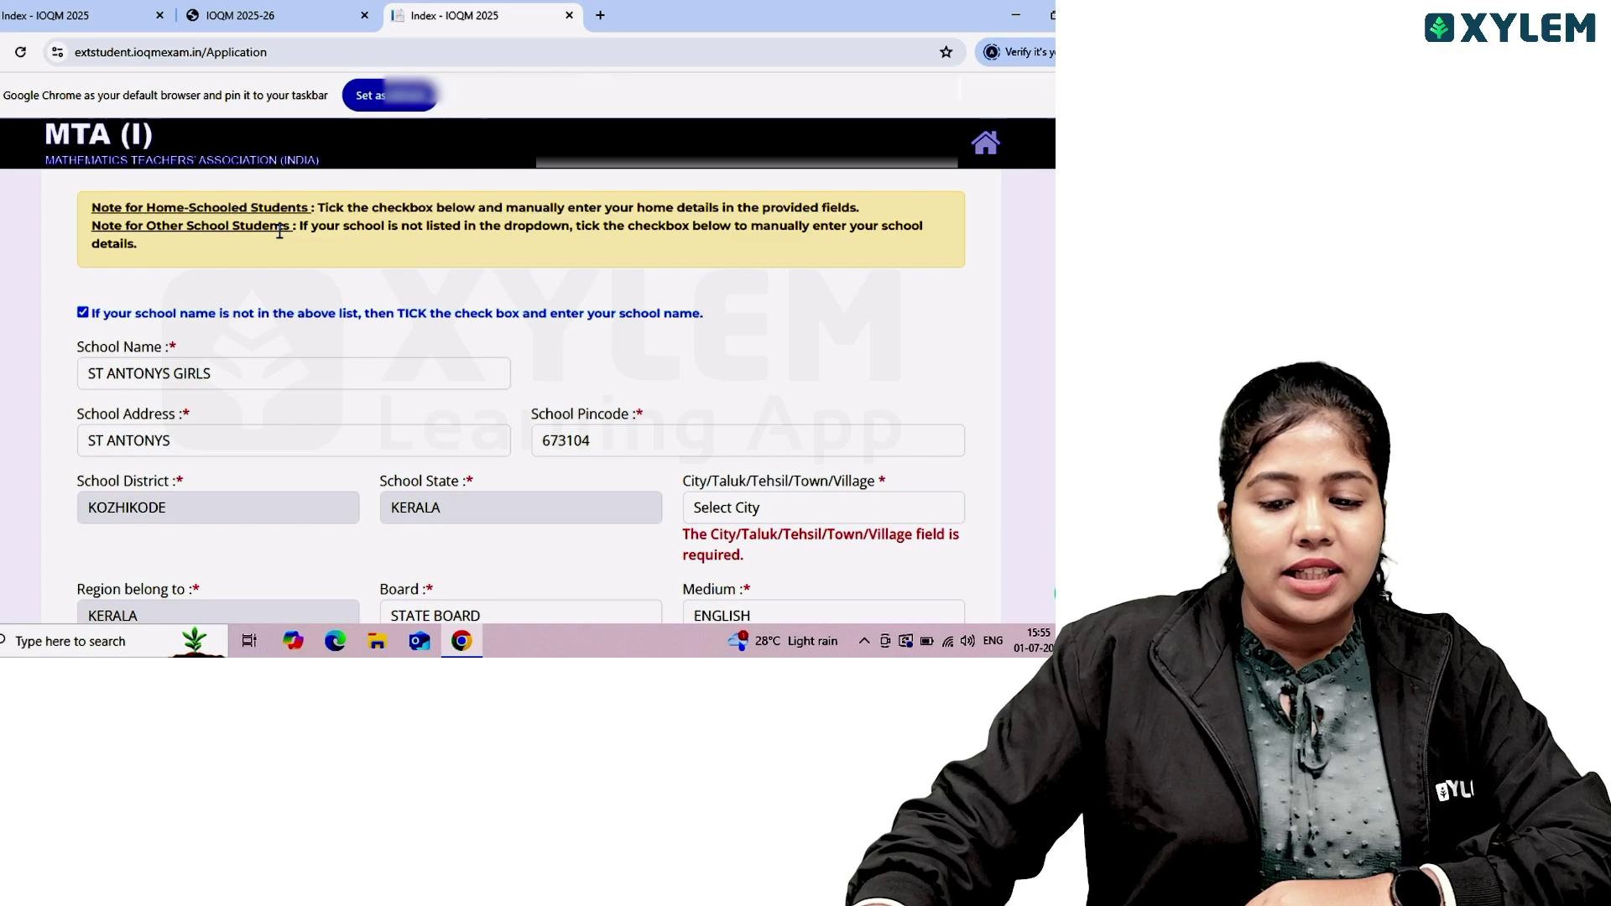
- Set the school city to VADAKARA
{"action": "scroll", "coordinate": [264, 378], "scroll_direction": "down", "scroll_amount": 3}
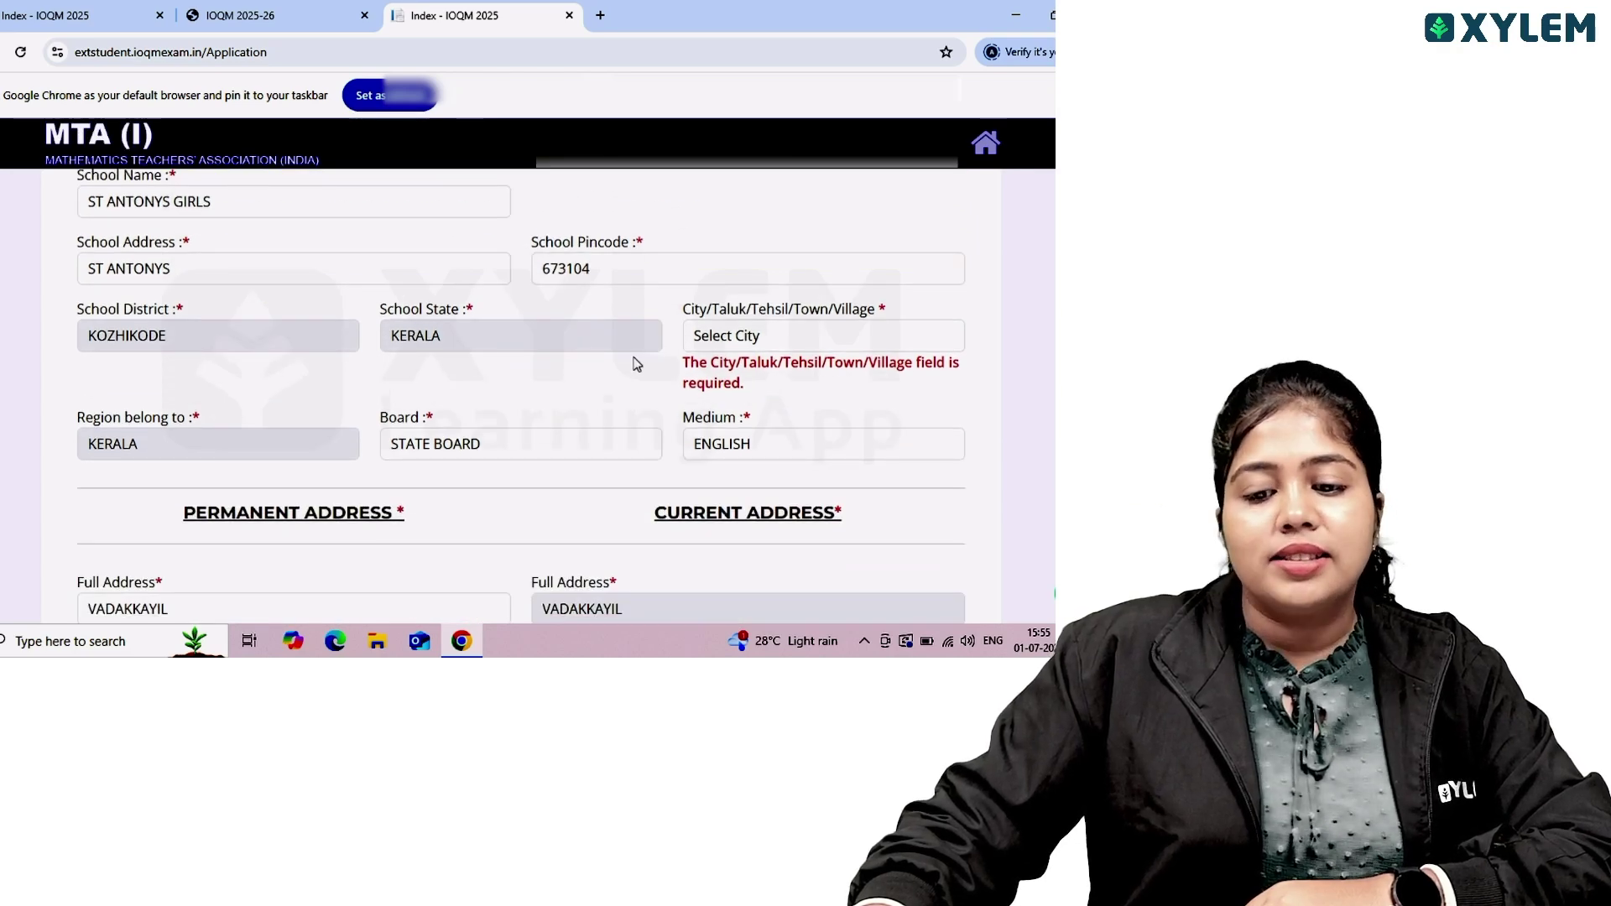
{"action": "left_click", "coordinate": [749, 340]}
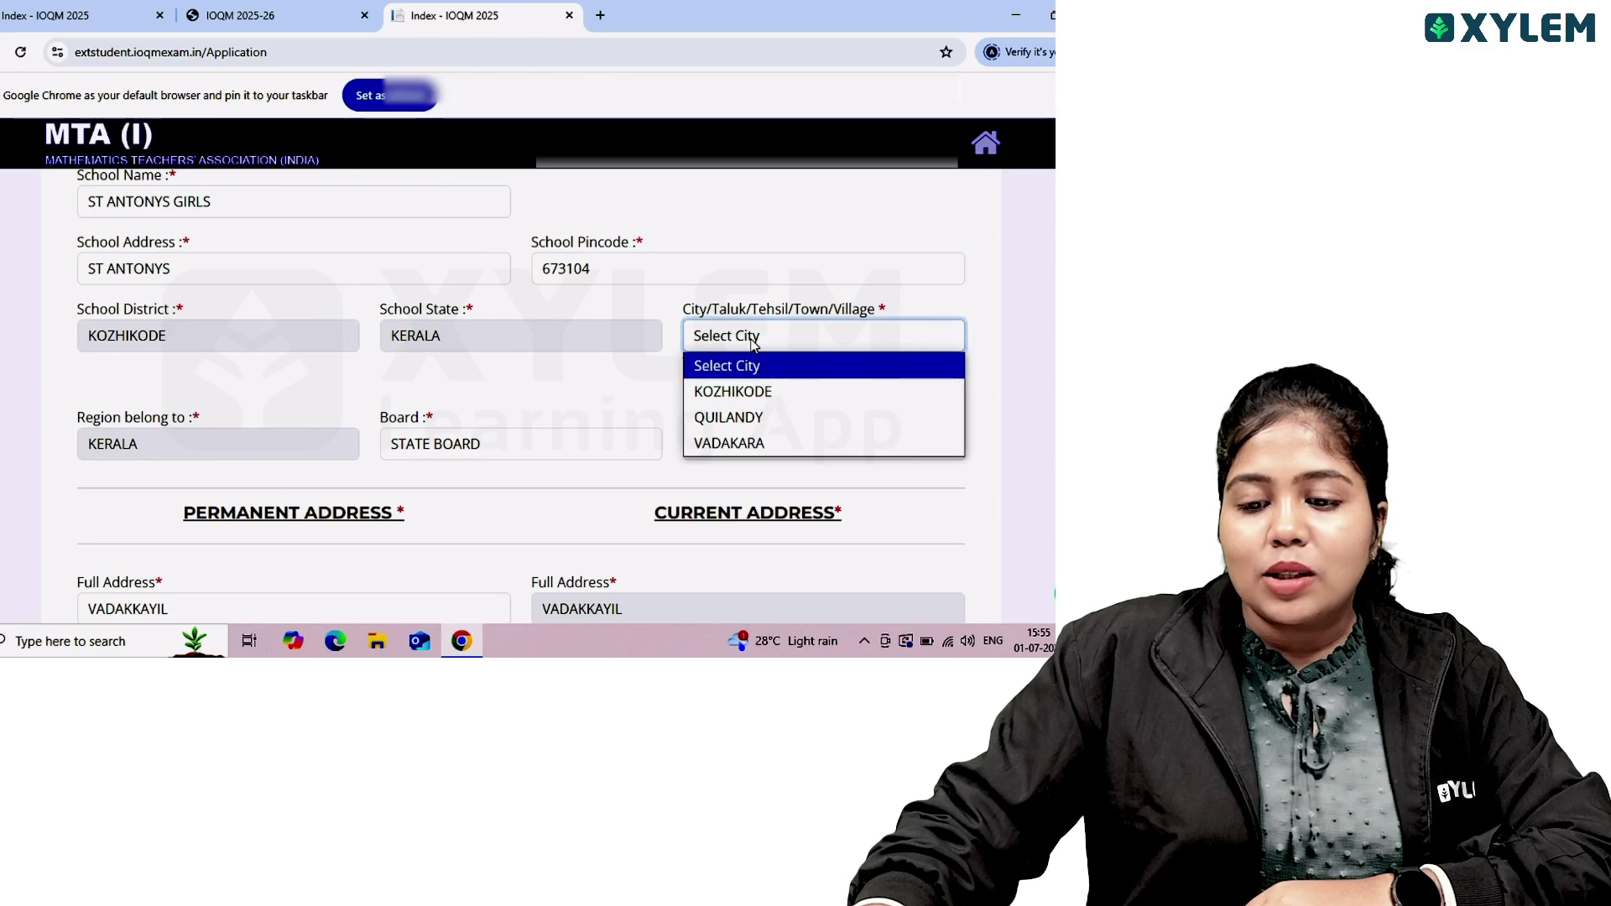
{"action": "left_click", "coordinate": [748, 444]}
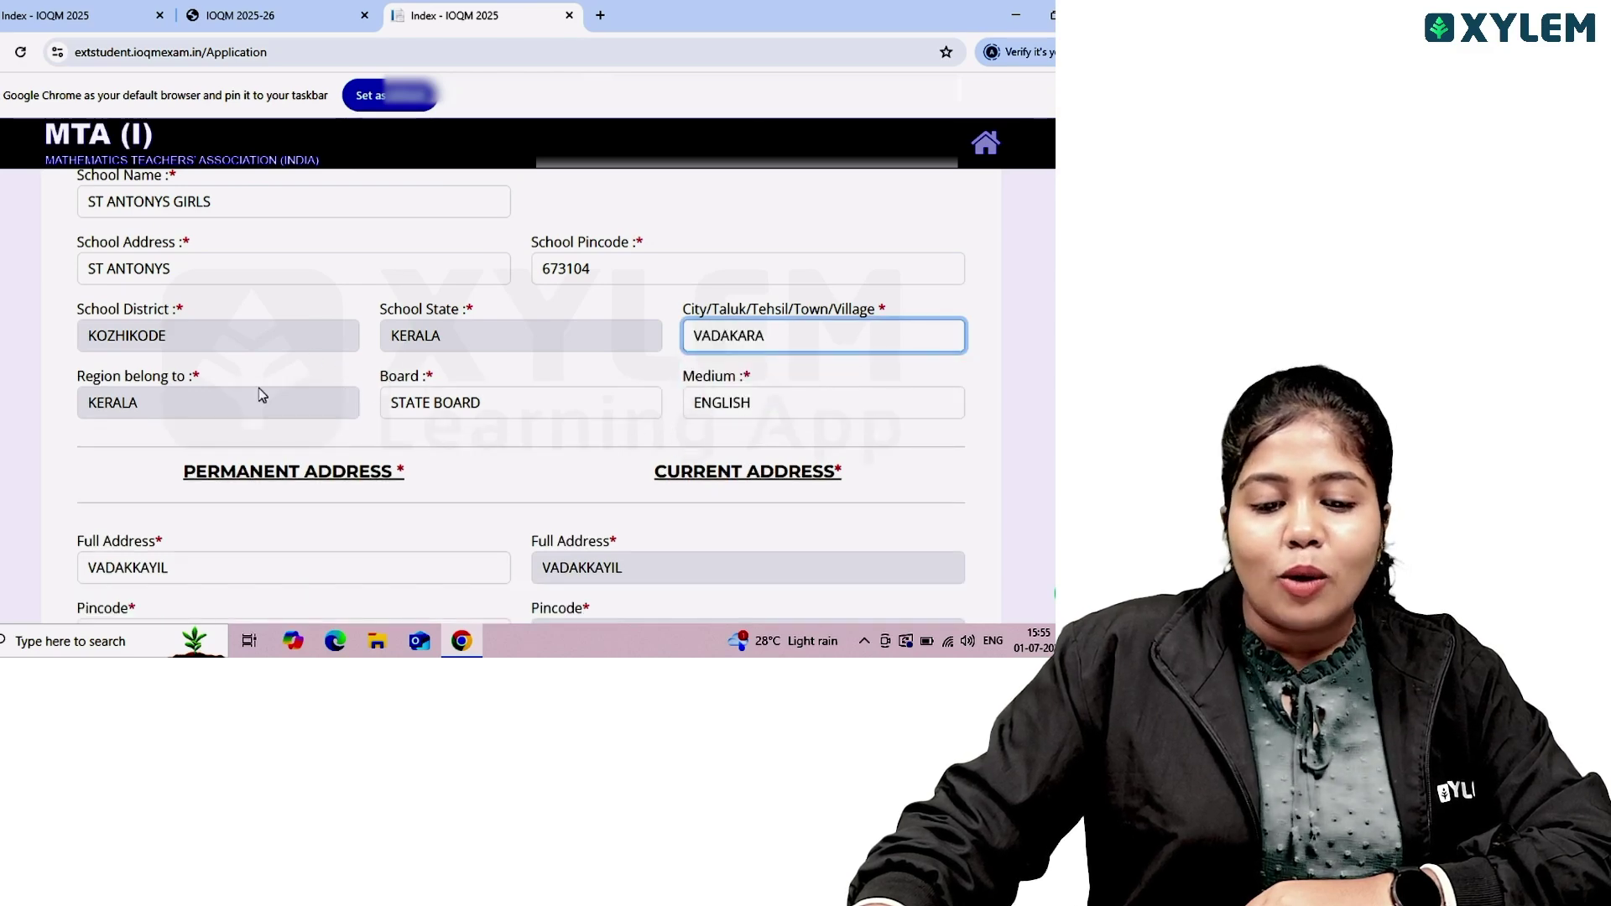
- Choose ENGLISH as the exam language and open the application preview
{"action": "scroll", "coordinate": [259, 388], "scroll_direction": "down", "scroll_amount": 1}
{"action": "scroll", "coordinate": [258, 388], "scroll_direction": "down", "scroll_amount": 2}
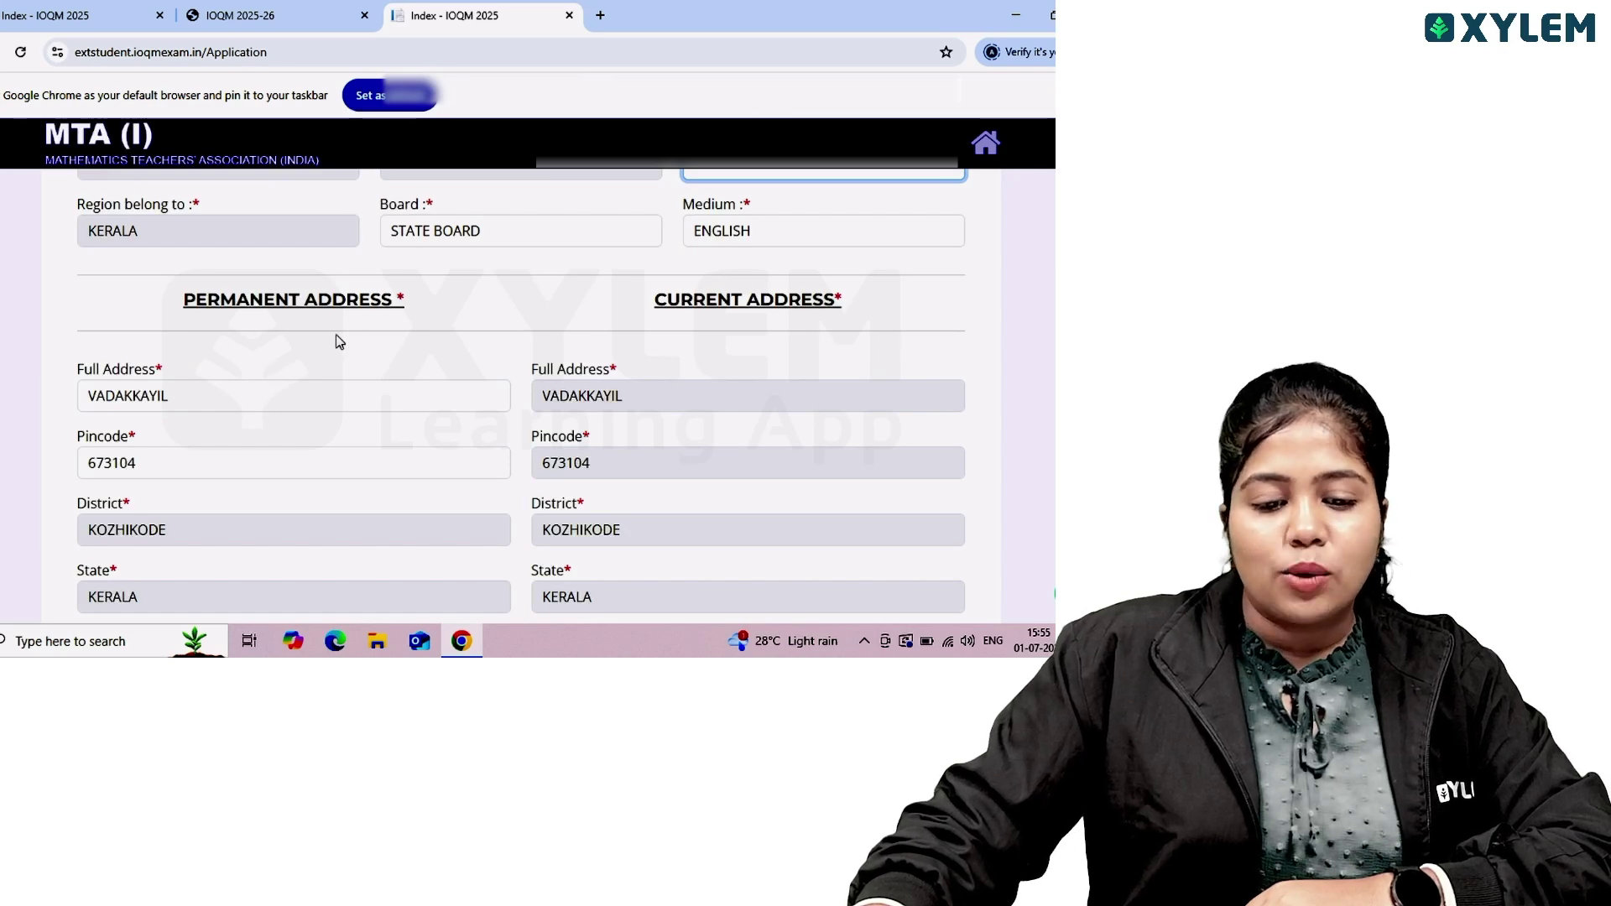
{"action": "scroll", "coordinate": [339, 341], "scroll_direction": "down", "scroll_amount": 2}
{"action": "scroll", "coordinate": [337, 341], "scroll_direction": "down", "scroll_amount": 2}
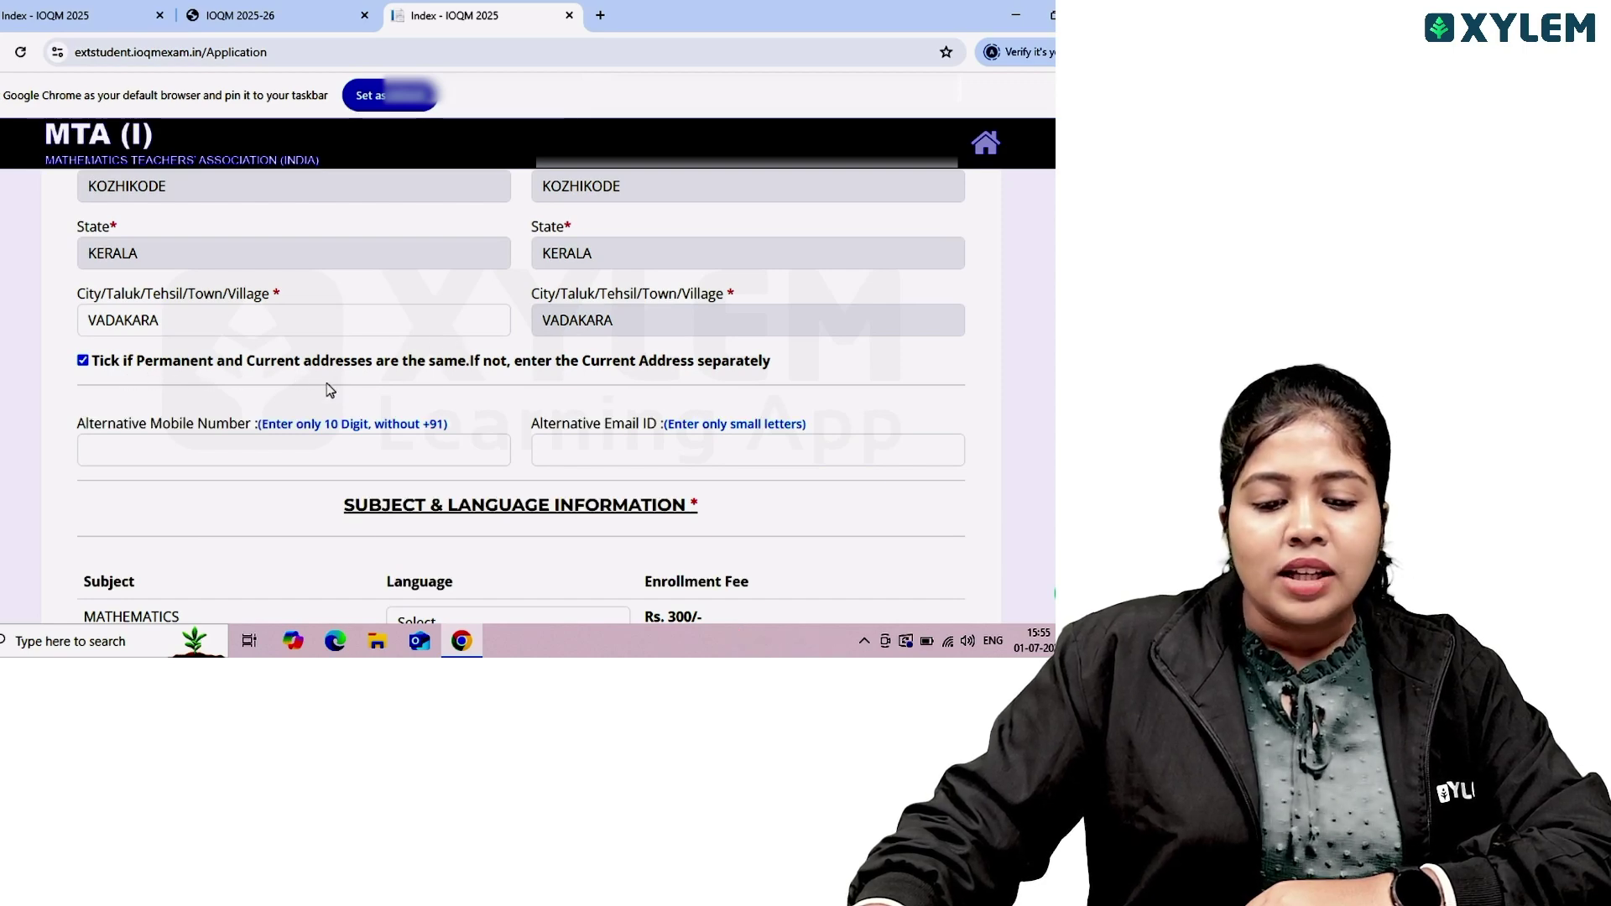
{"action": "scroll", "coordinate": [329, 390], "scroll_direction": "down", "scroll_amount": 1}
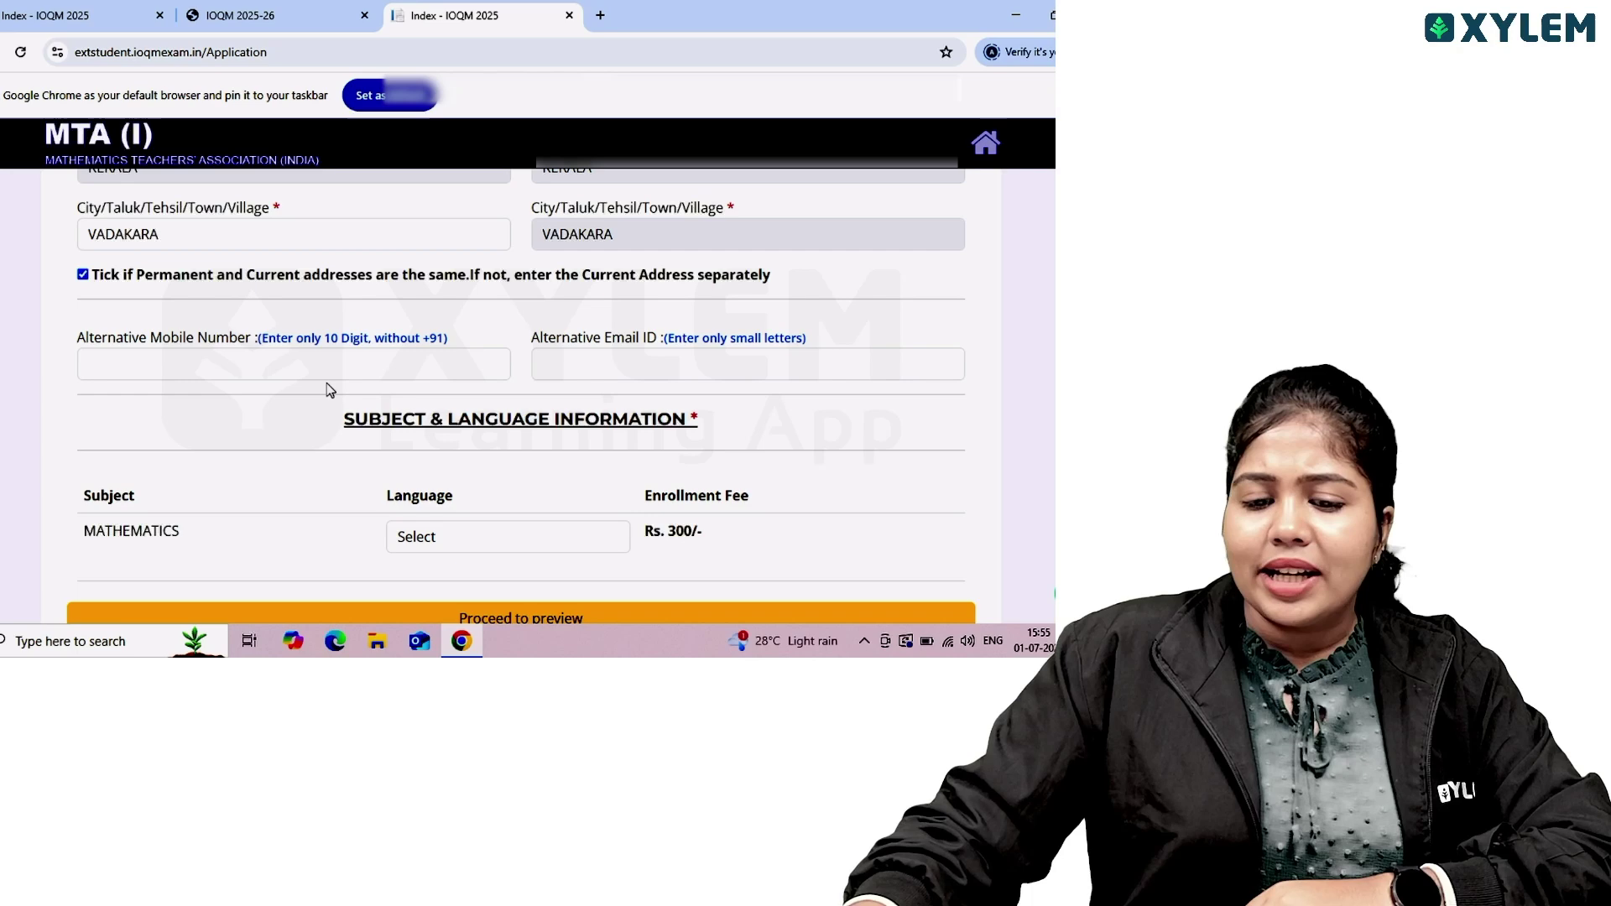
{"action": "scroll", "coordinate": [328, 390], "scroll_direction": "down", "scroll_amount": 2}
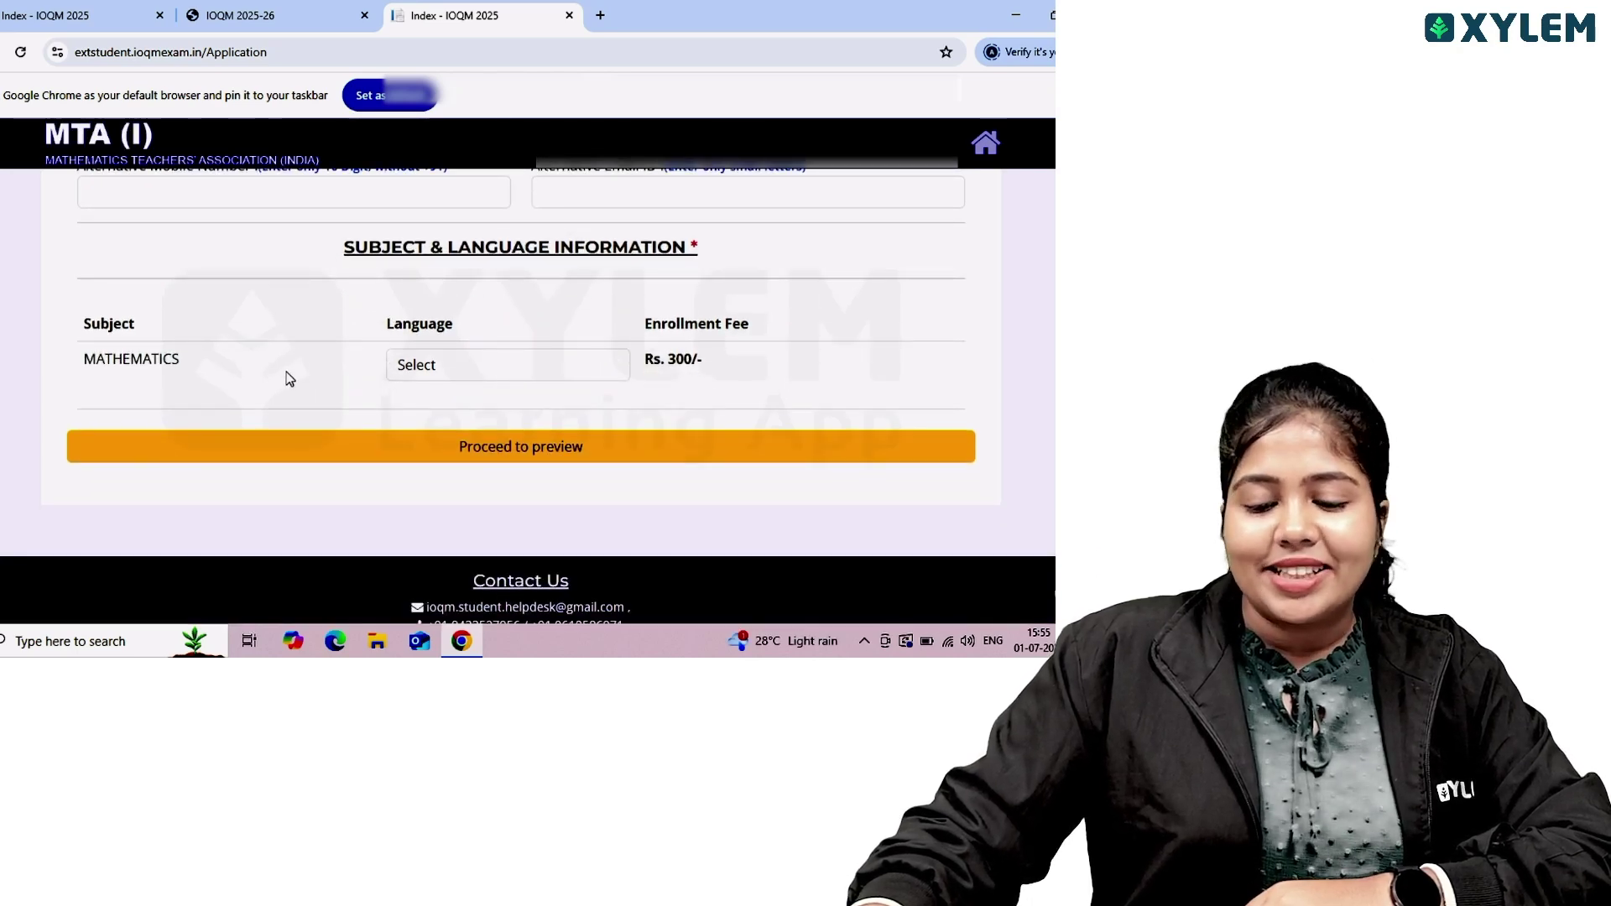
{"action": "left_click", "coordinate": [461, 369]}
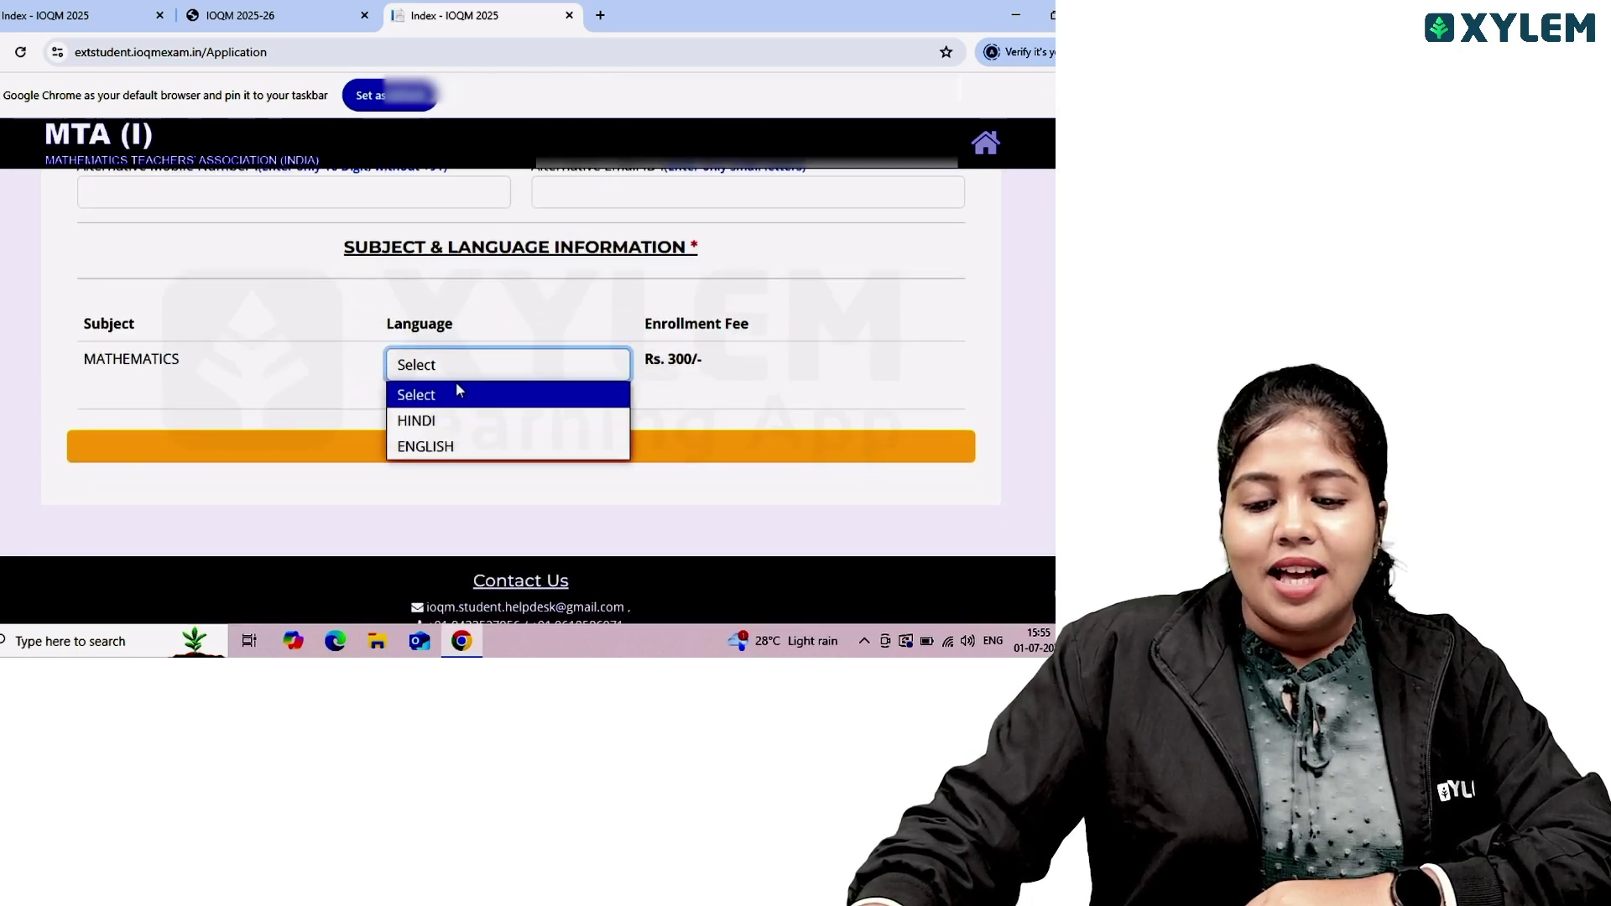
{"action": "left_click", "coordinate": [453, 450]}
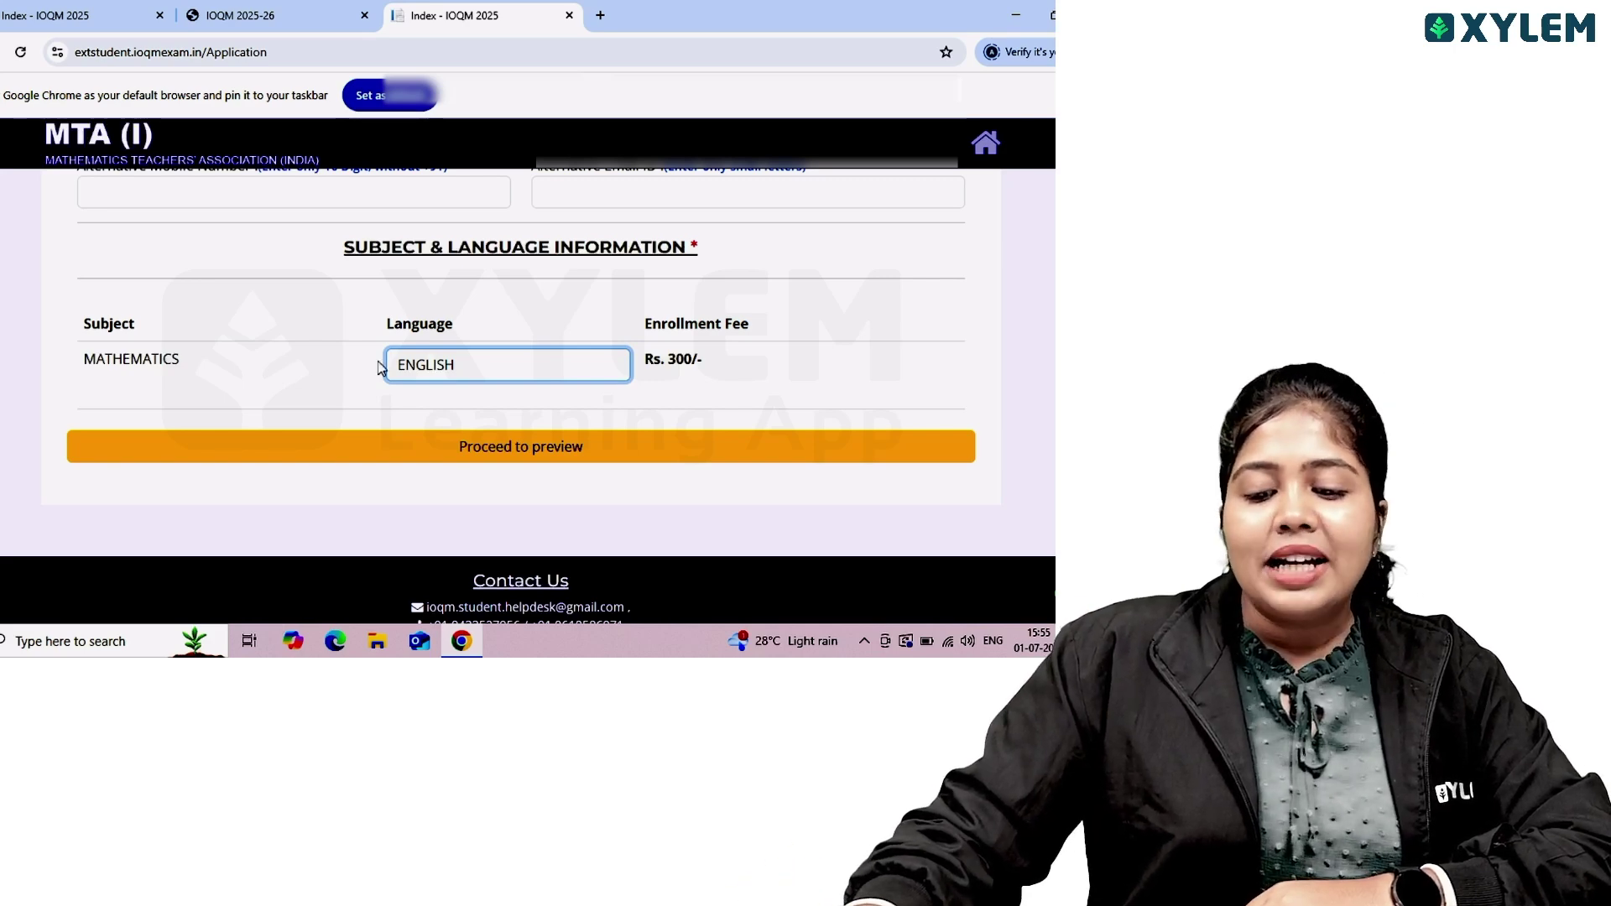
{"action": "left_click", "coordinate": [511, 457]}
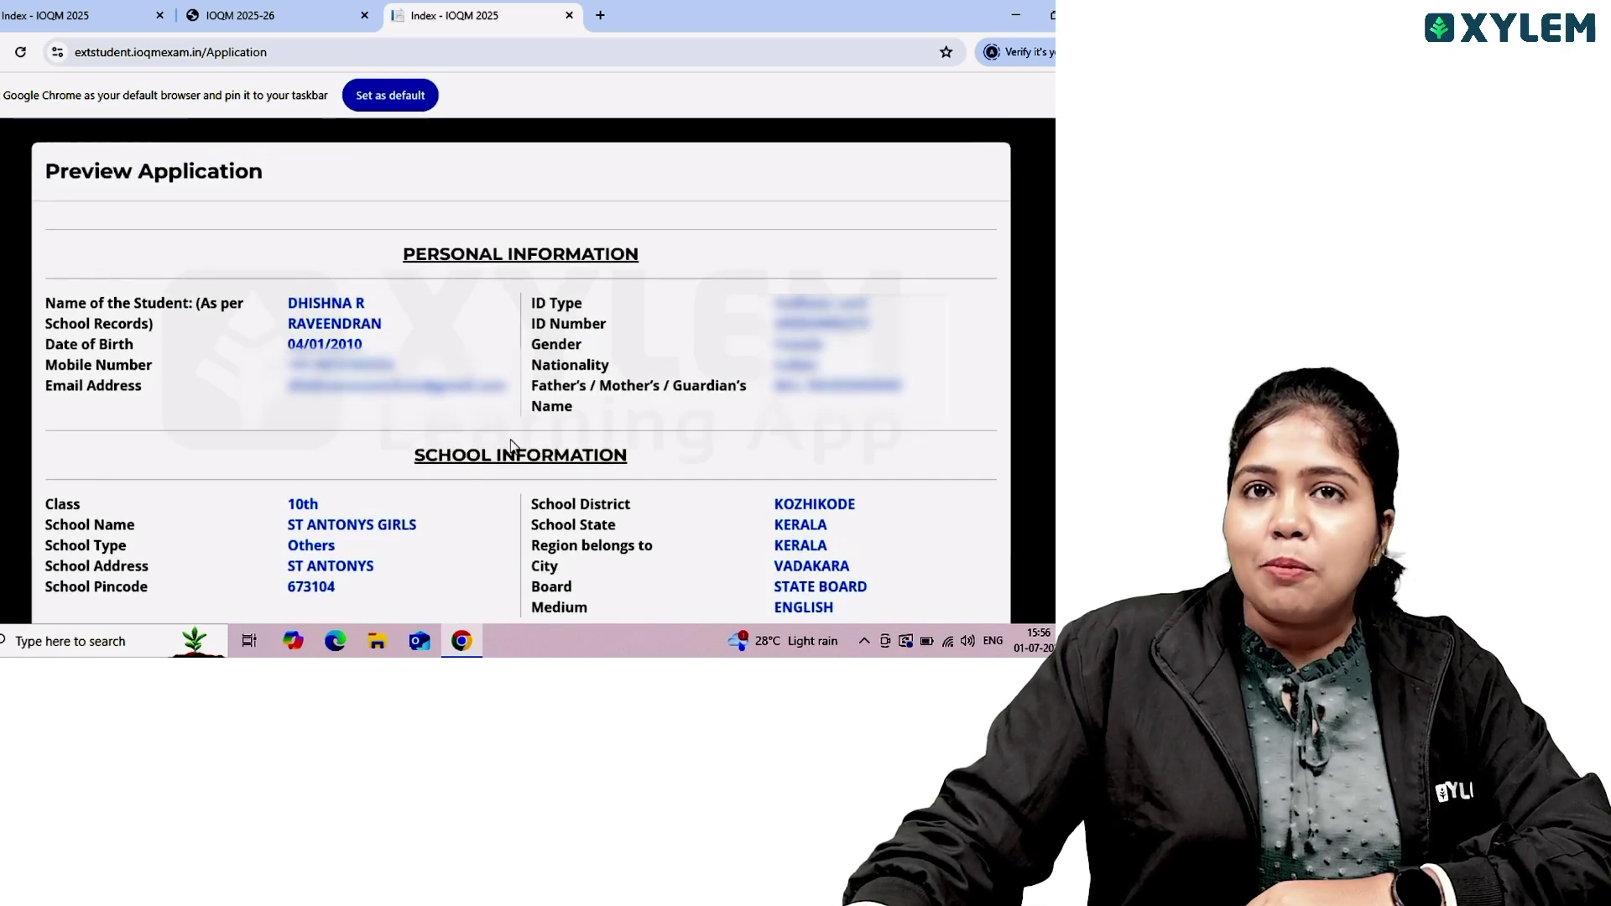
- Scroll up and down through the Preview Application page to review the entered details
{"action": "scroll", "coordinate": [511, 443], "scroll_direction": "down", "scroll_amount": 1}
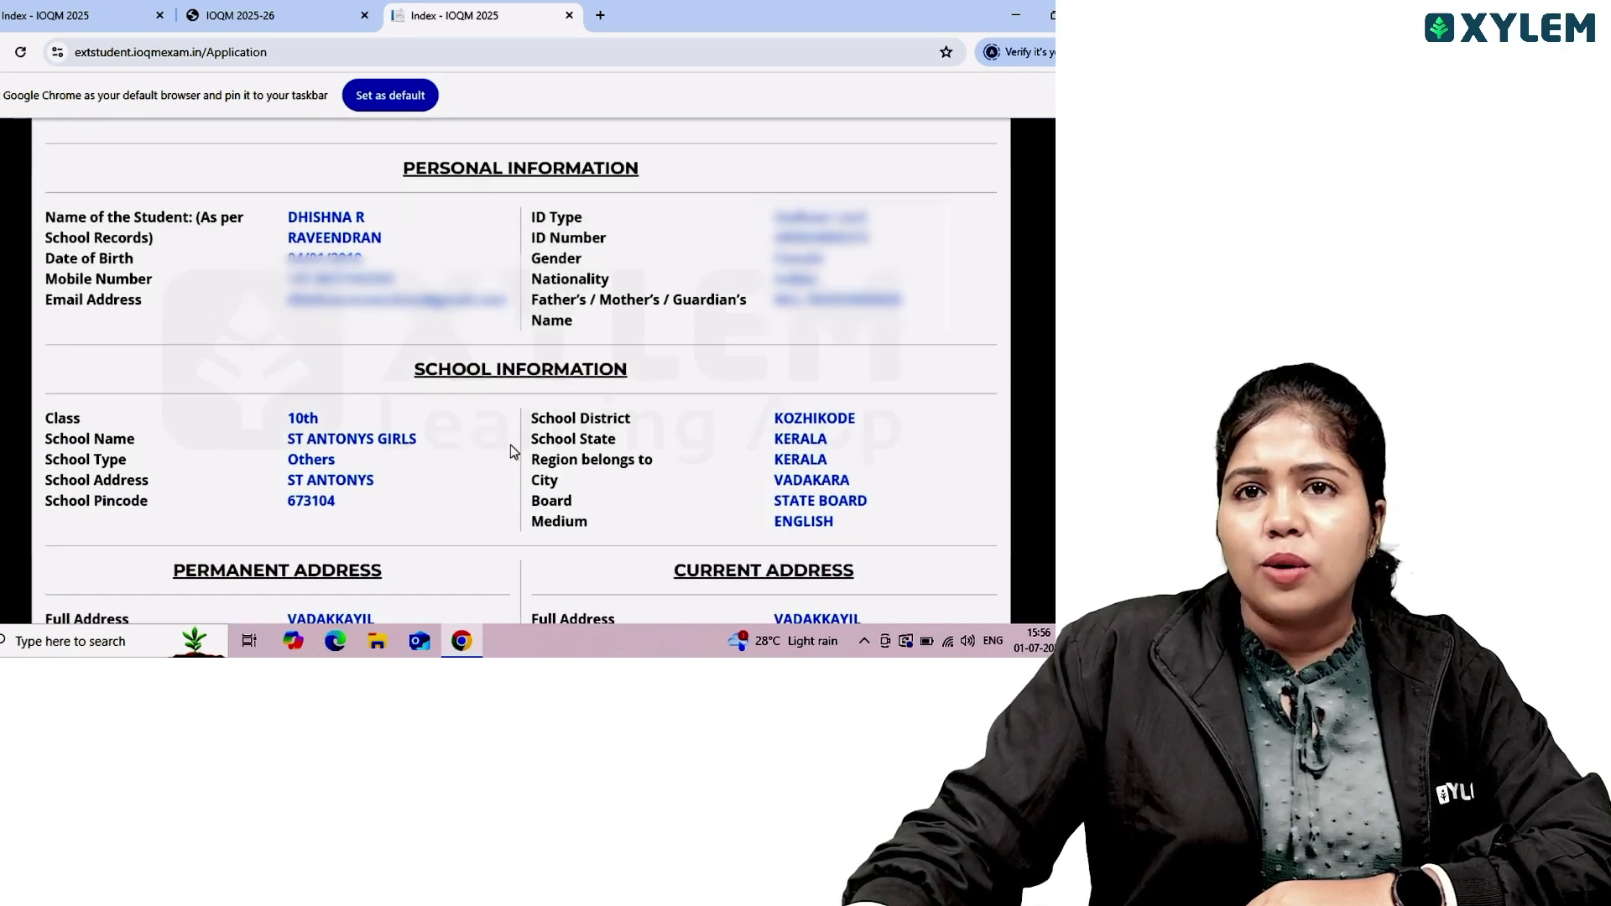
{"action": "scroll", "coordinate": [520, 453], "scroll_direction": "down", "scroll_amount": 4}
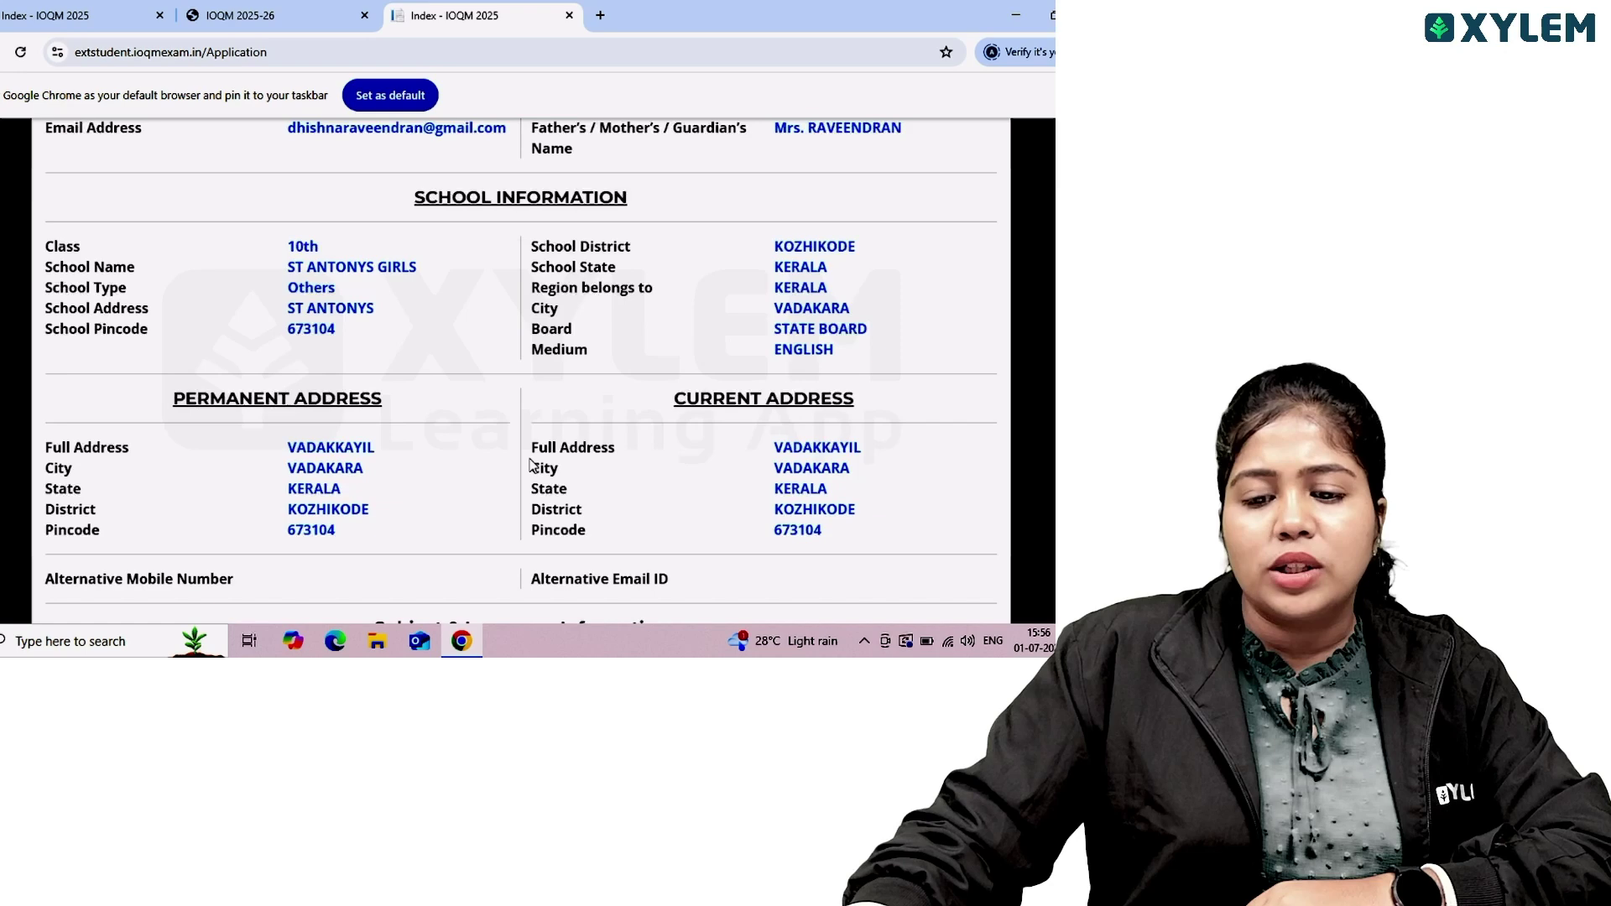
{"action": "scroll", "coordinate": [530, 457], "scroll_direction": "down", "scroll_amount": 1}
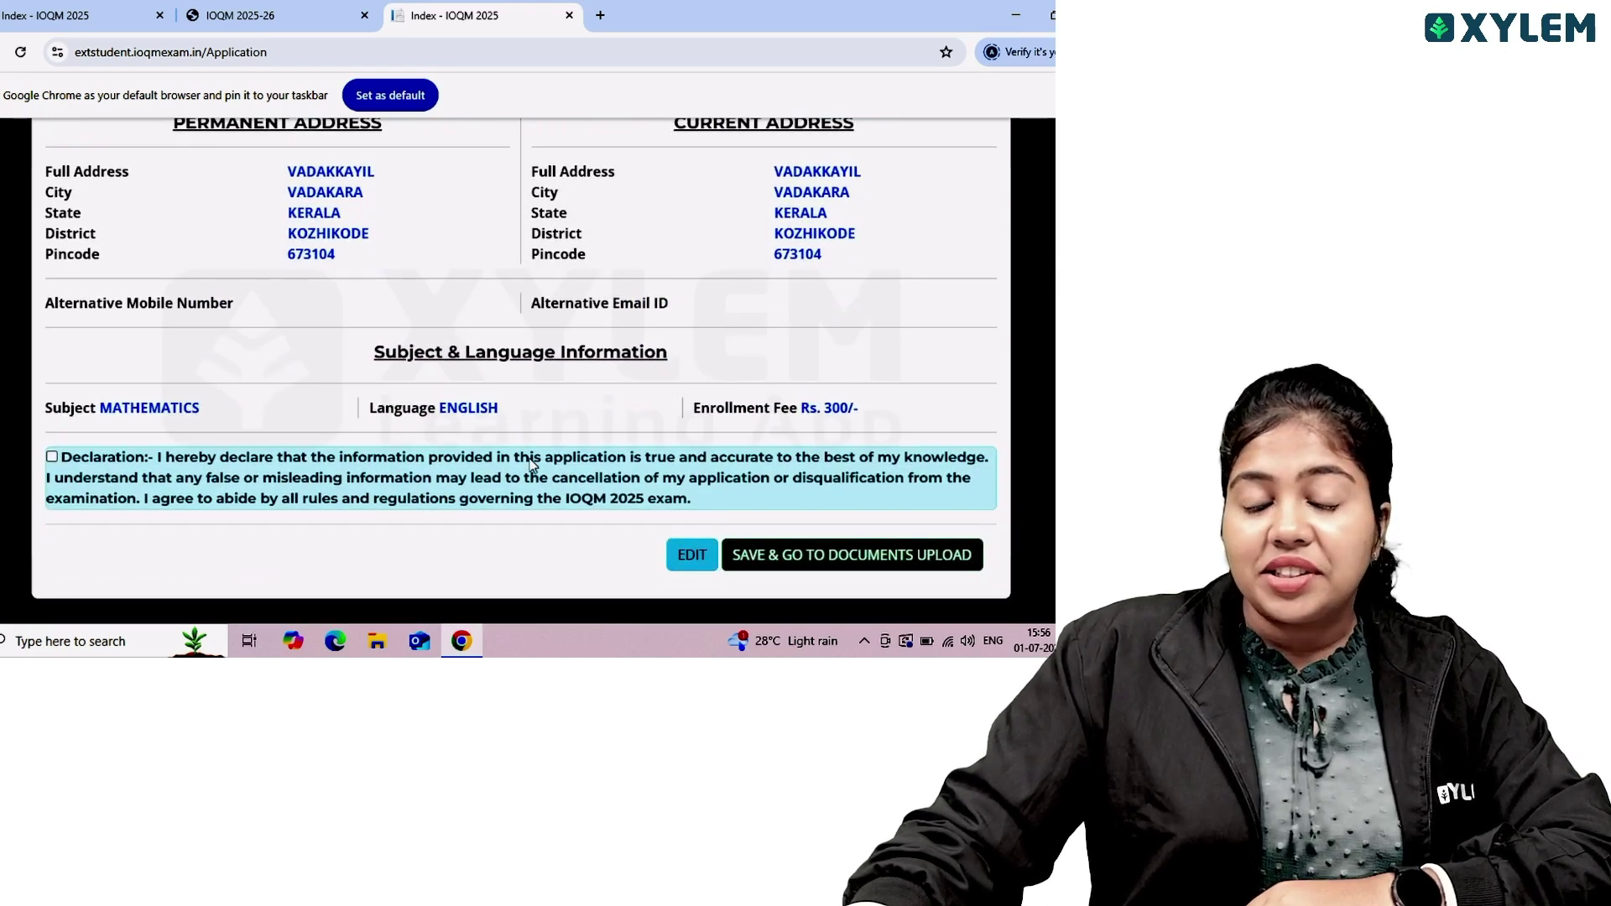
{"action": "scroll", "coordinate": [529, 464], "scroll_direction": "up", "scroll_amount": 4}
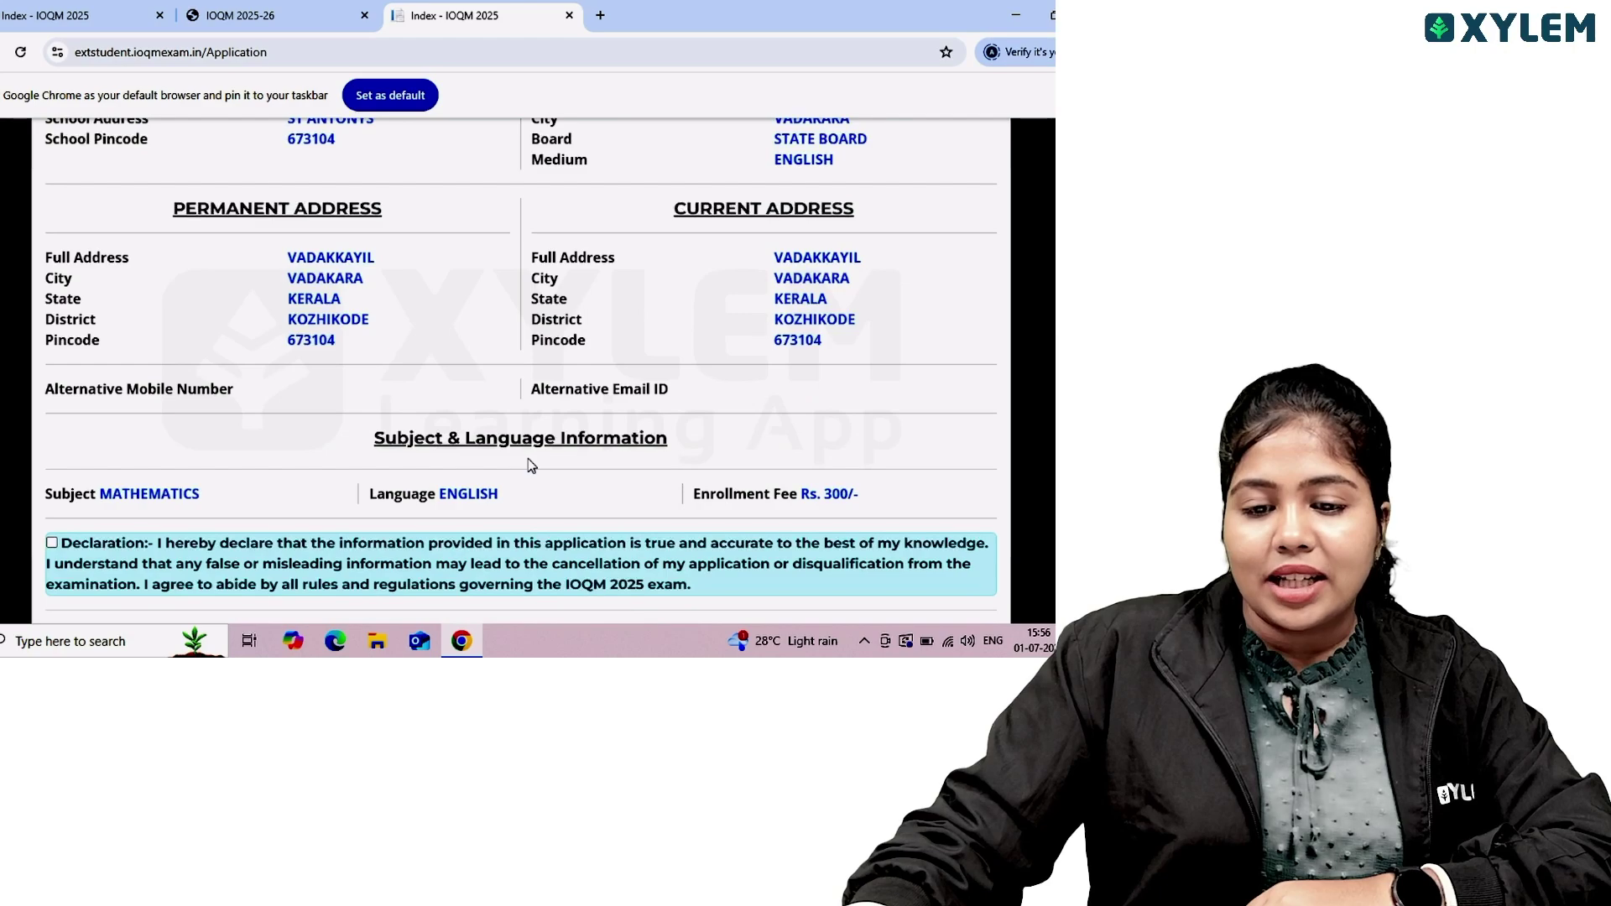
{"action": "scroll", "coordinate": [530, 466], "scroll_direction": "up", "scroll_amount": 1}
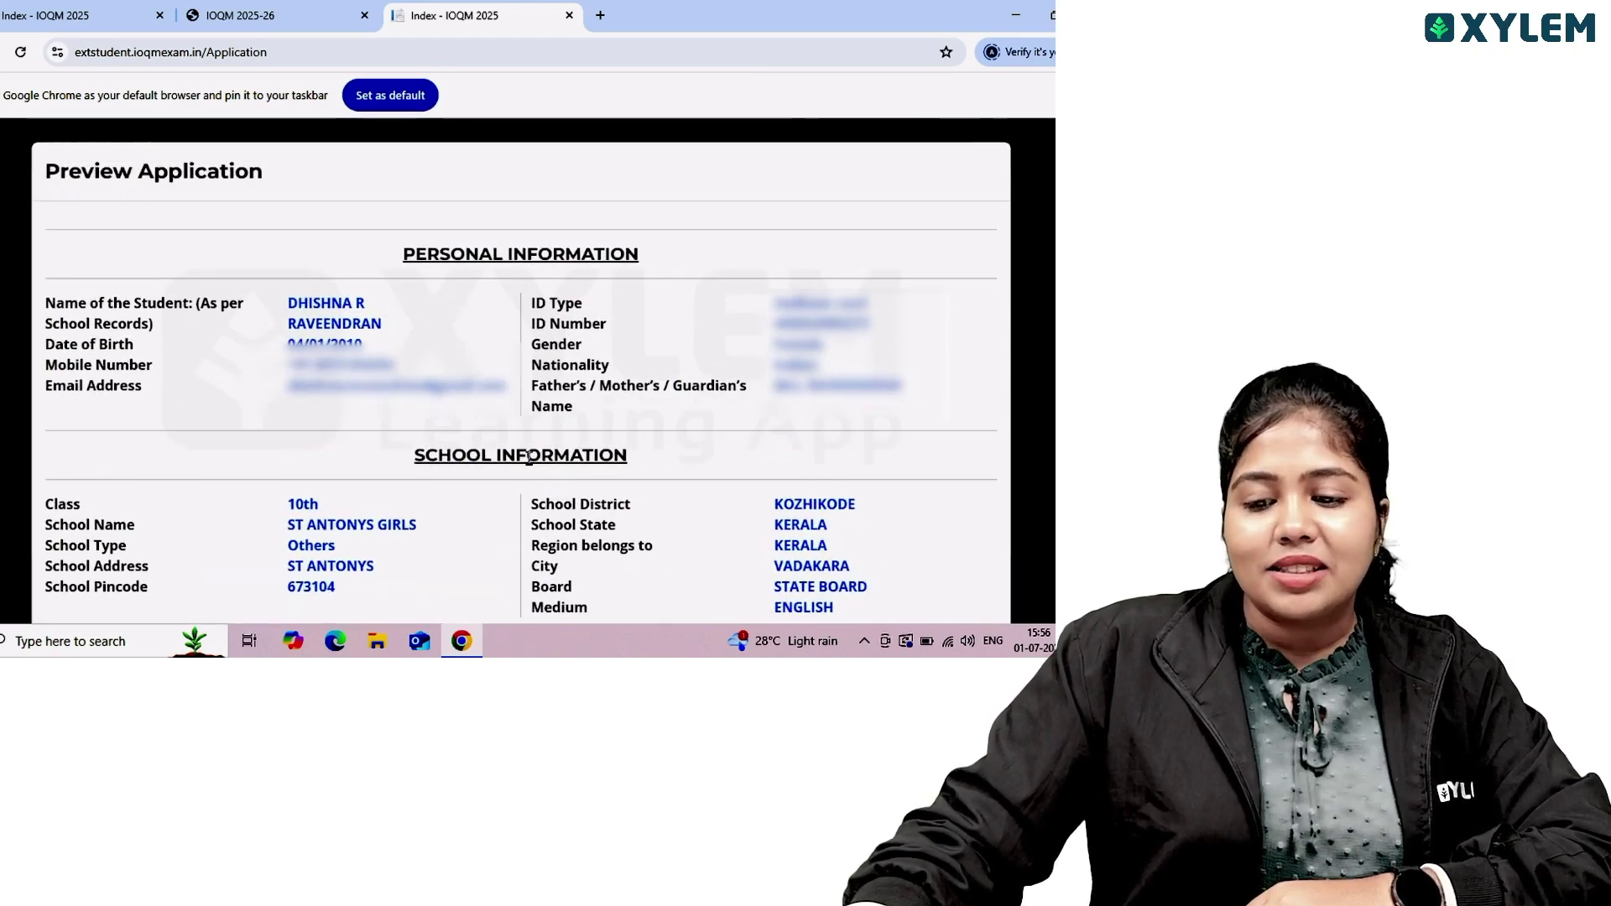
{"action": "scroll", "coordinate": [529, 457], "scroll_direction": "down", "scroll_amount": 4}
{"action": "scroll", "coordinate": [532, 490], "scroll_direction": "down", "scroll_amount": 3}
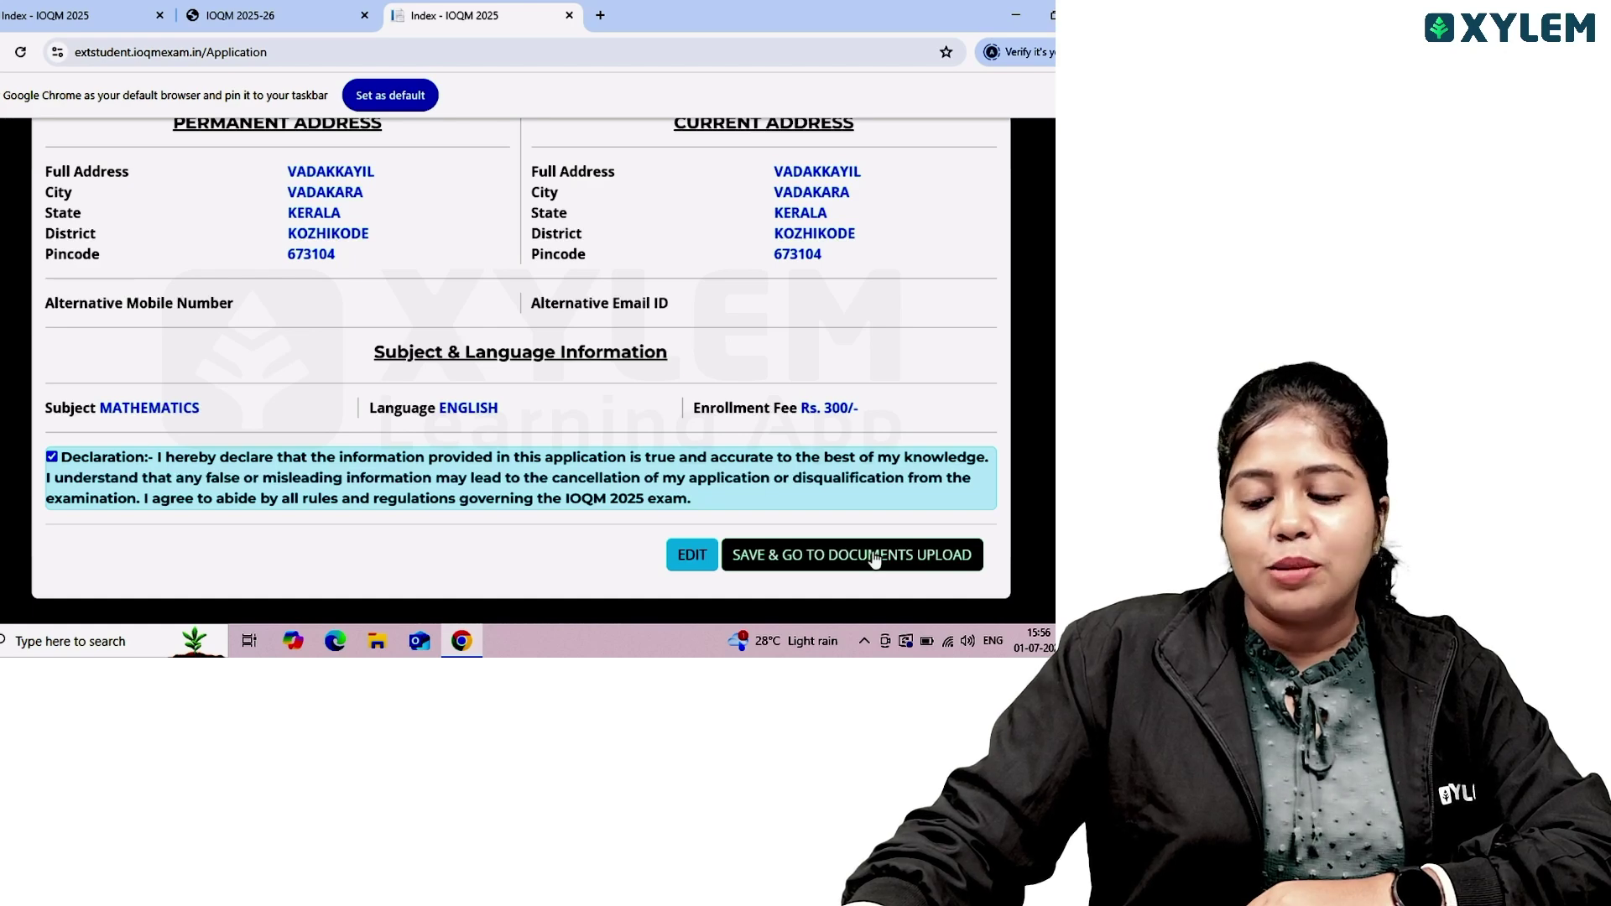
- Save the application, dismiss Chrome's Save address popup, and look over the Upload Documents page
{"action": "left_click", "coordinate": [874, 556]}
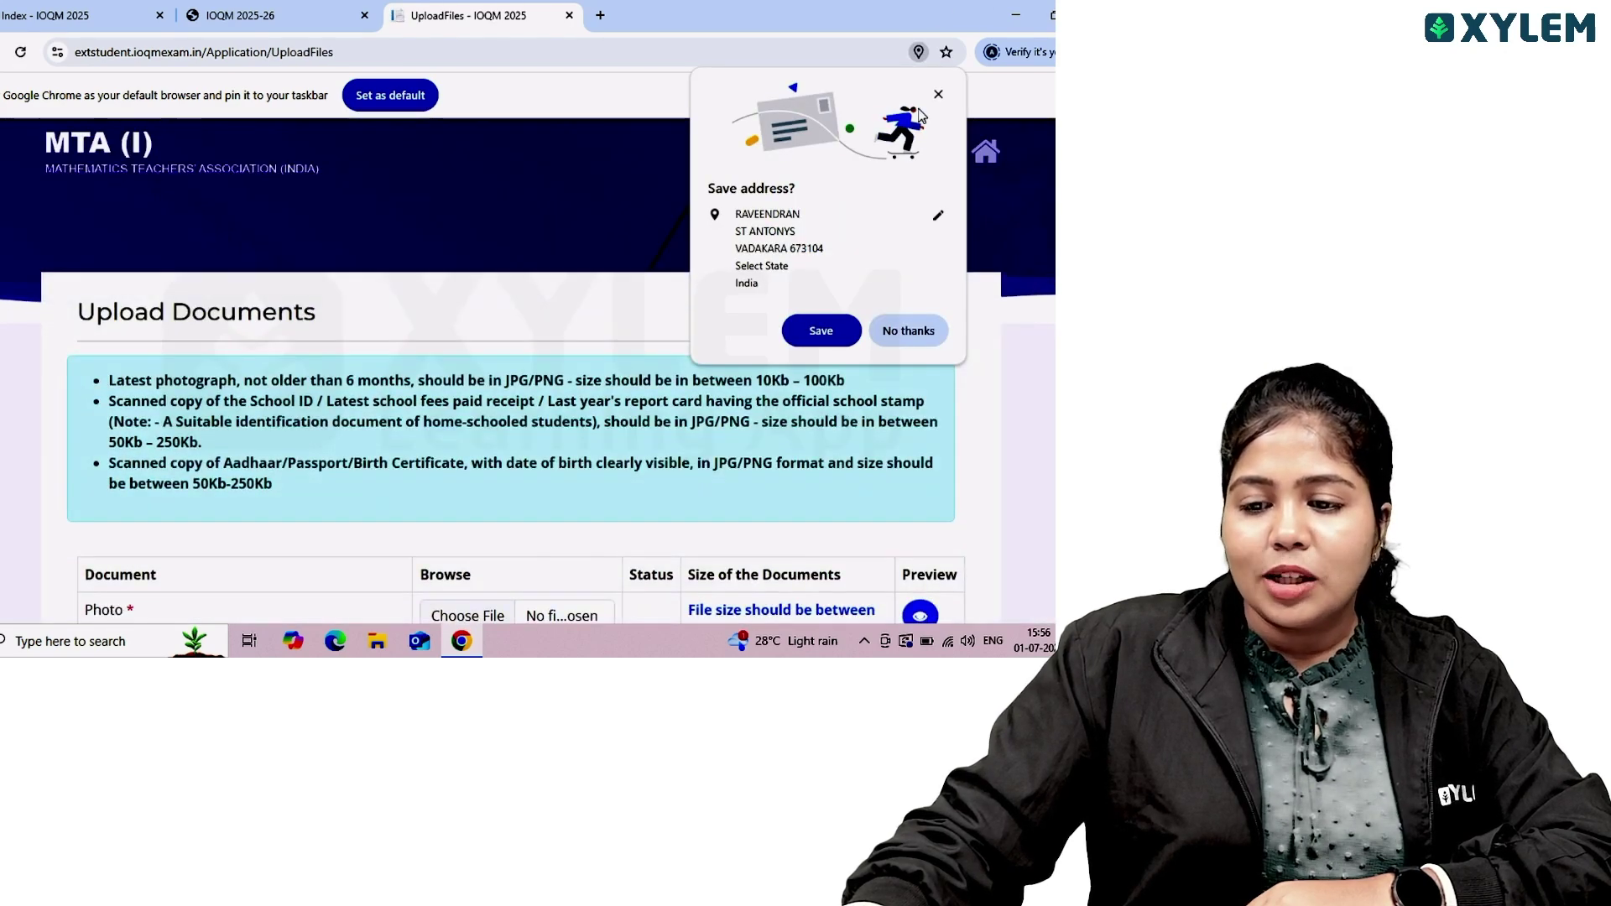
{"action": "left_click", "coordinate": [938, 94]}
{"action": "scroll", "coordinate": [786, 195], "scroll_direction": "down", "scroll_amount": 2}
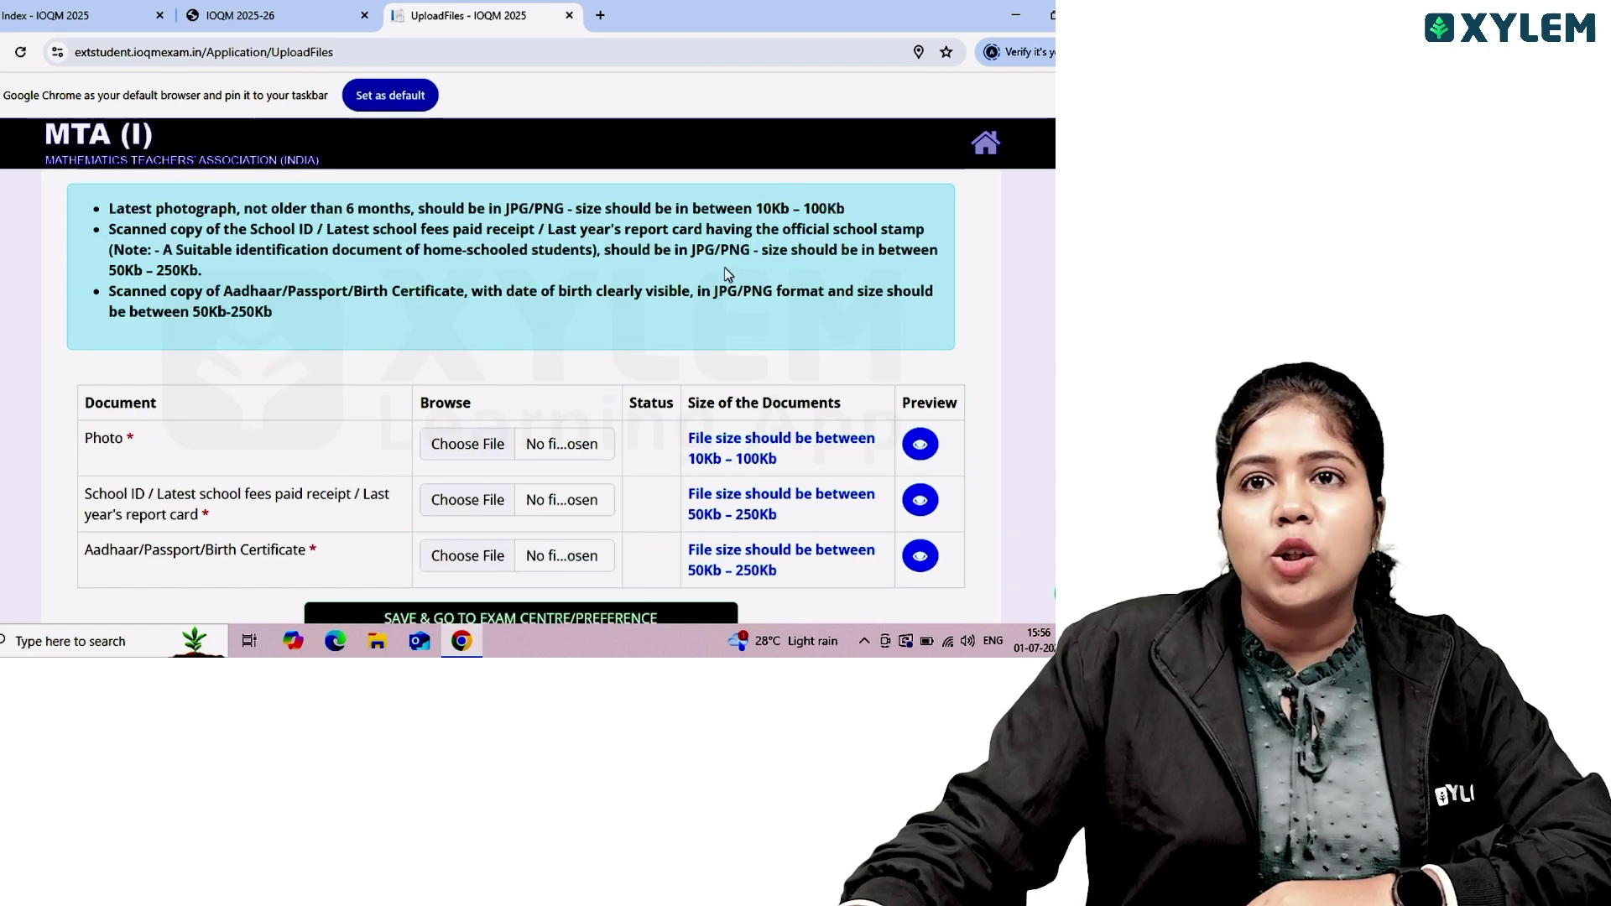
{"action": "scroll", "coordinate": [663, 262], "scroll_direction": "down", "scroll_amount": 1}
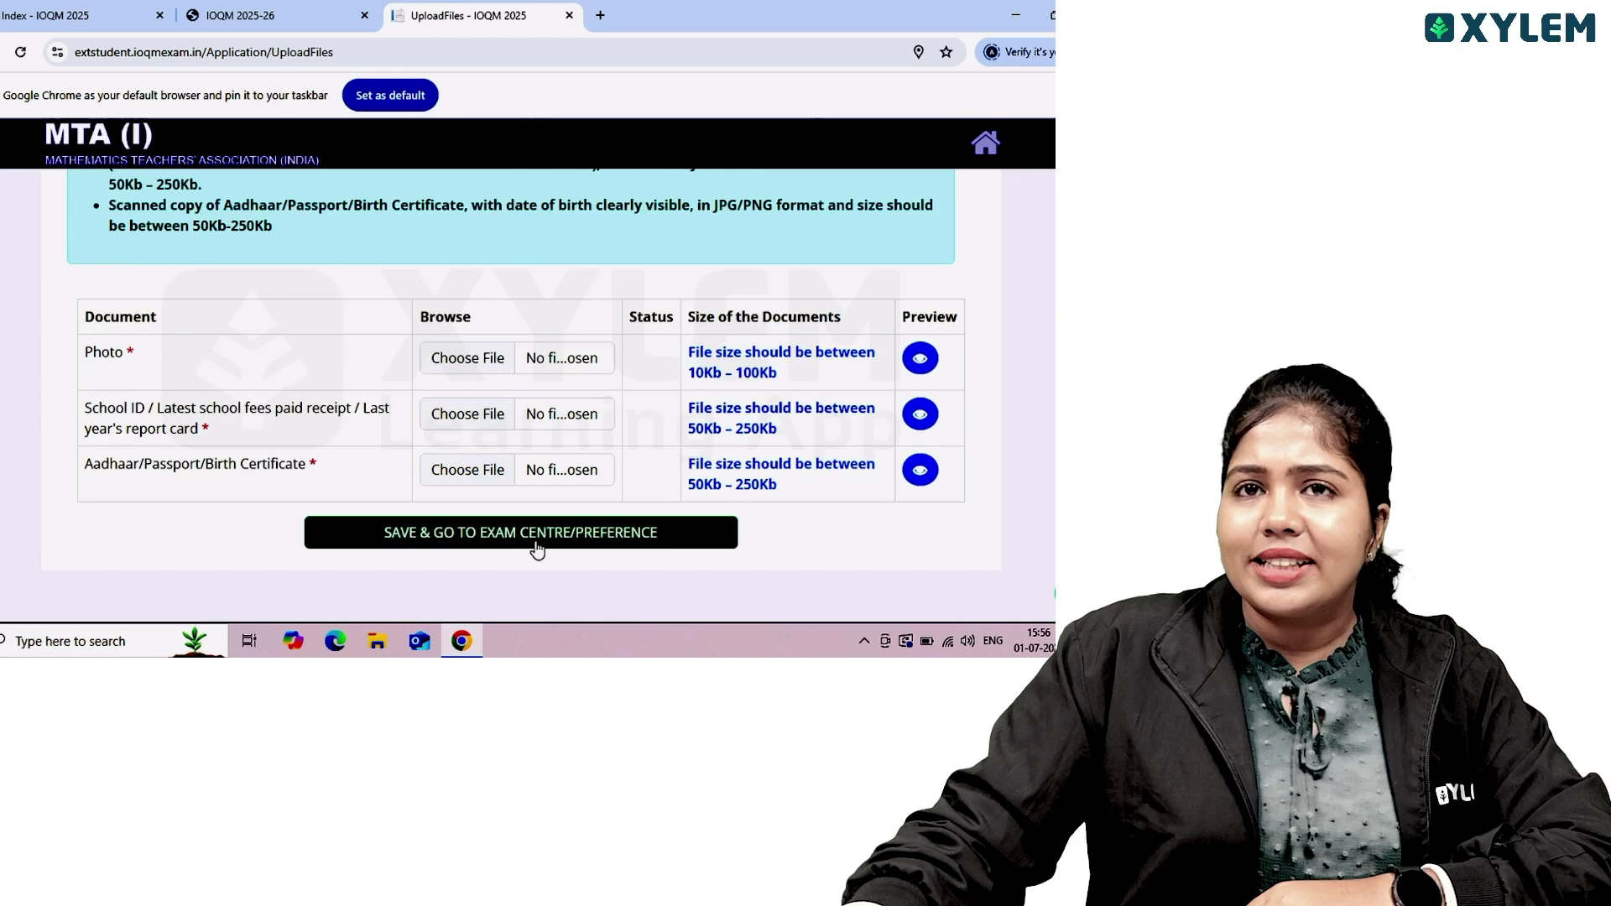
{"action": "scroll", "coordinate": [541, 538], "scroll_direction": "up", "scroll_amount": 2}
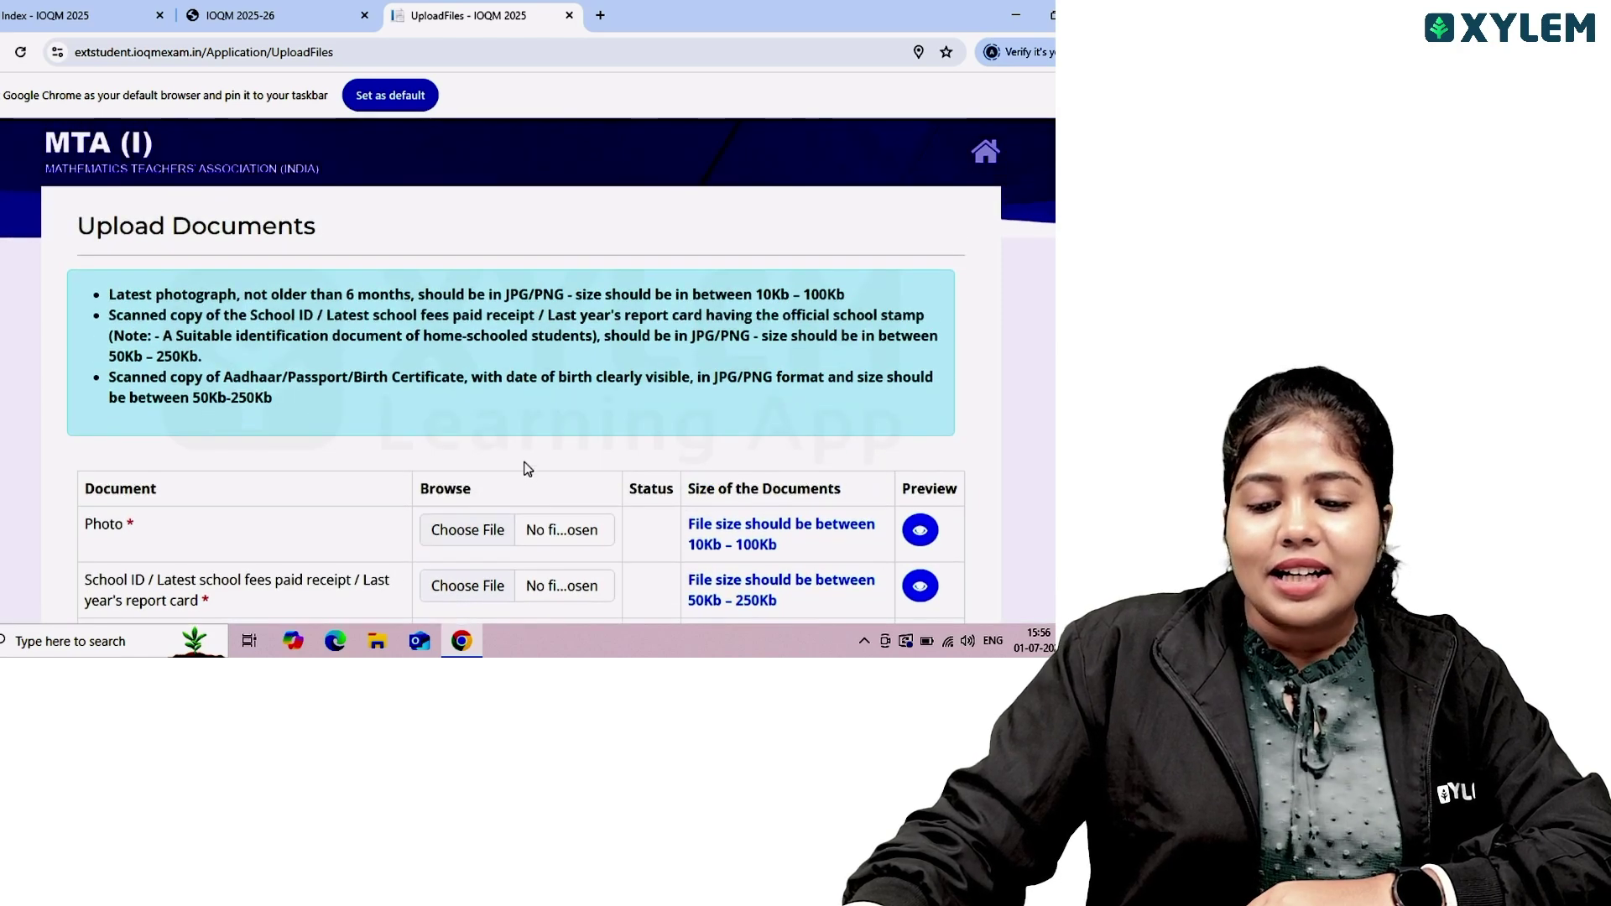
{"action": "scroll", "coordinate": [527, 471], "scroll_direction": "down", "scroll_amount": 1}
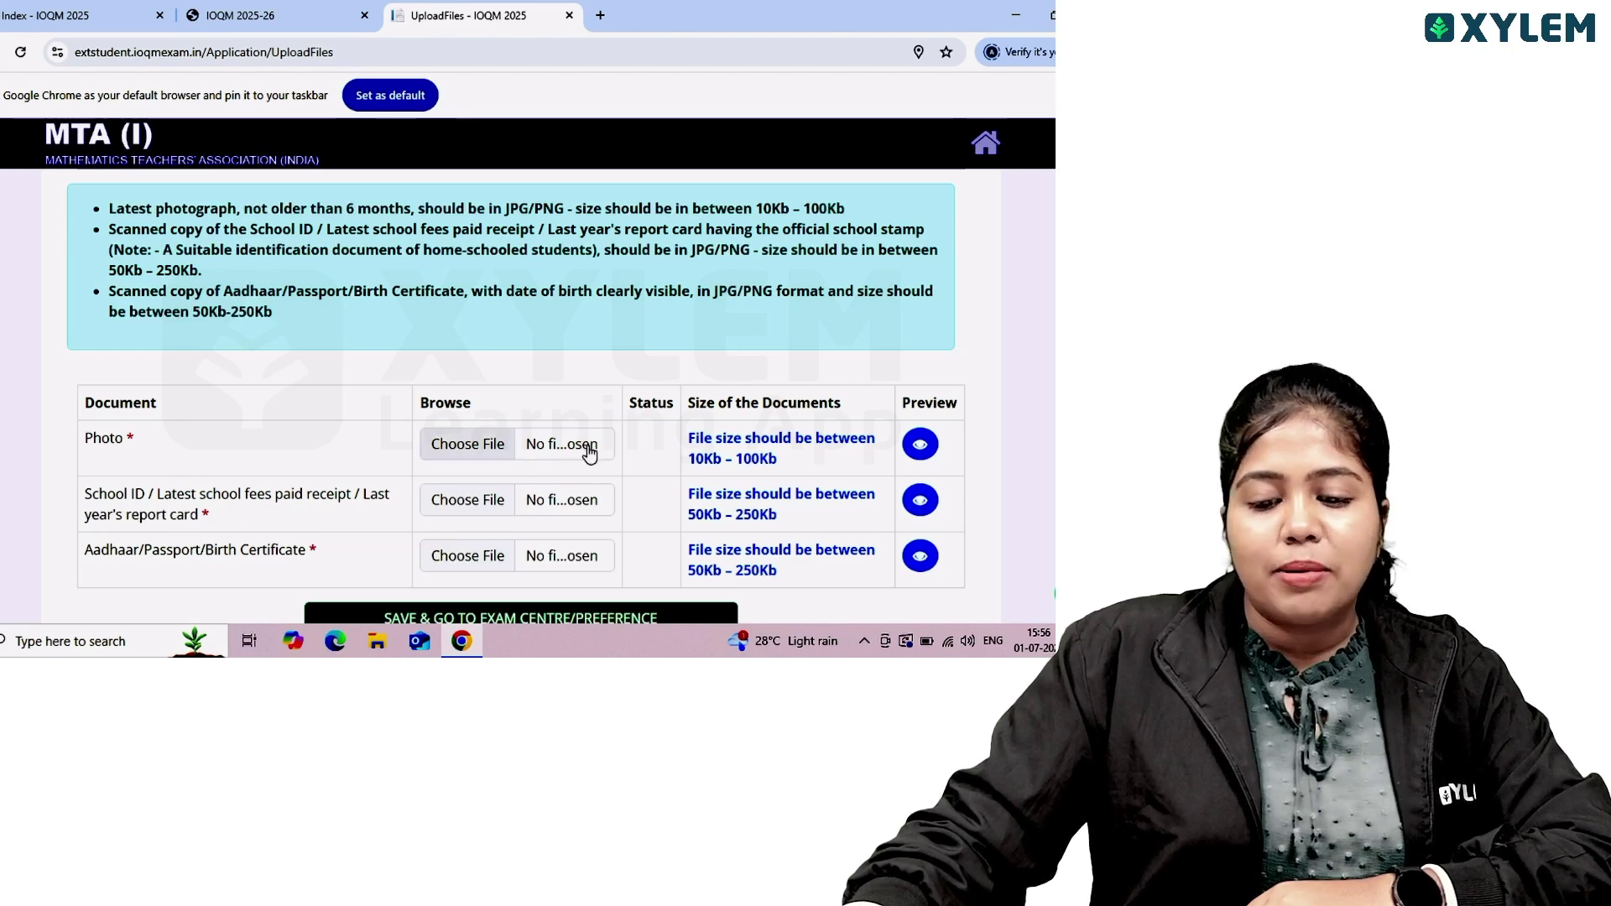
{"action": "left_click", "coordinate": [472, 449]}
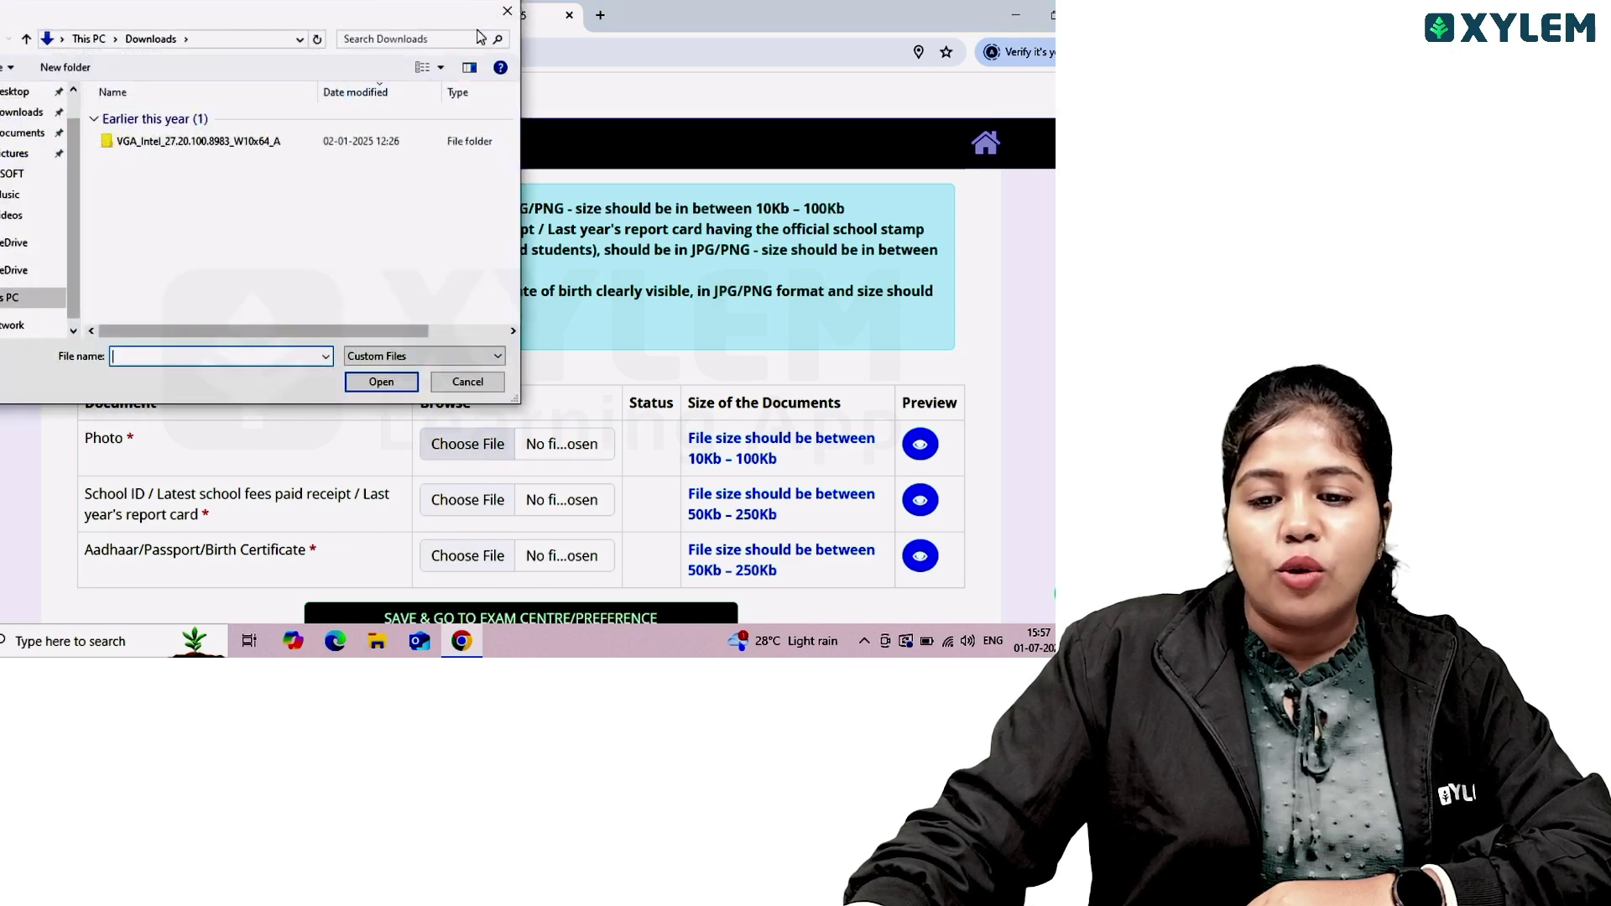
{"action": "left_click", "coordinate": [507, 12]}
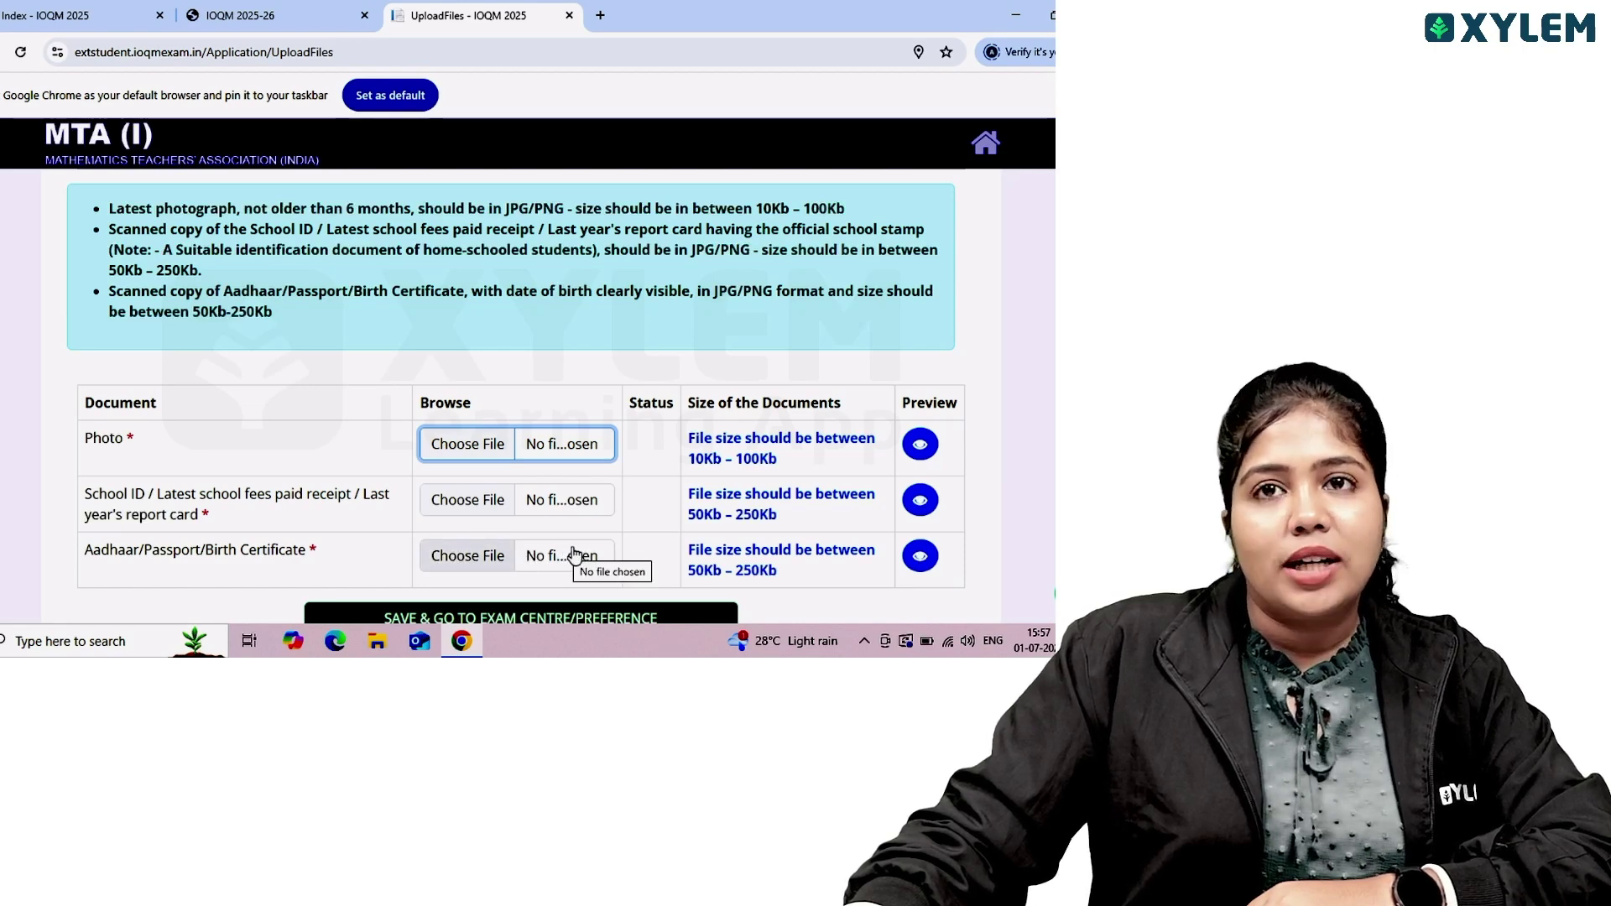
{"action": "scroll", "coordinate": [574, 554], "scroll_direction": "down", "scroll_amount": 1}
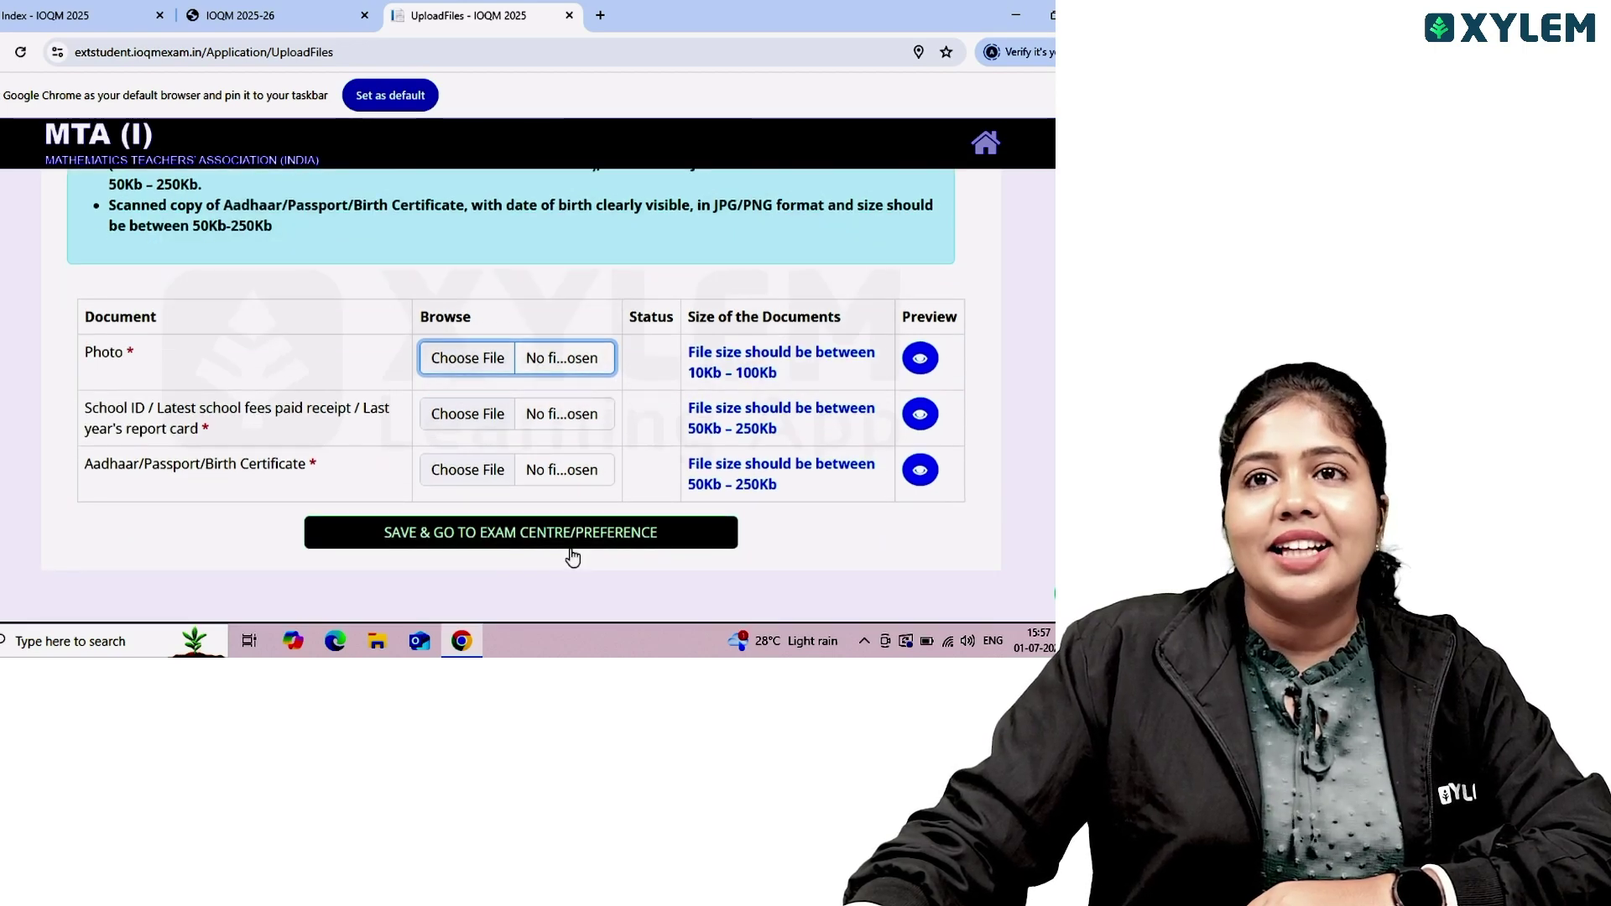